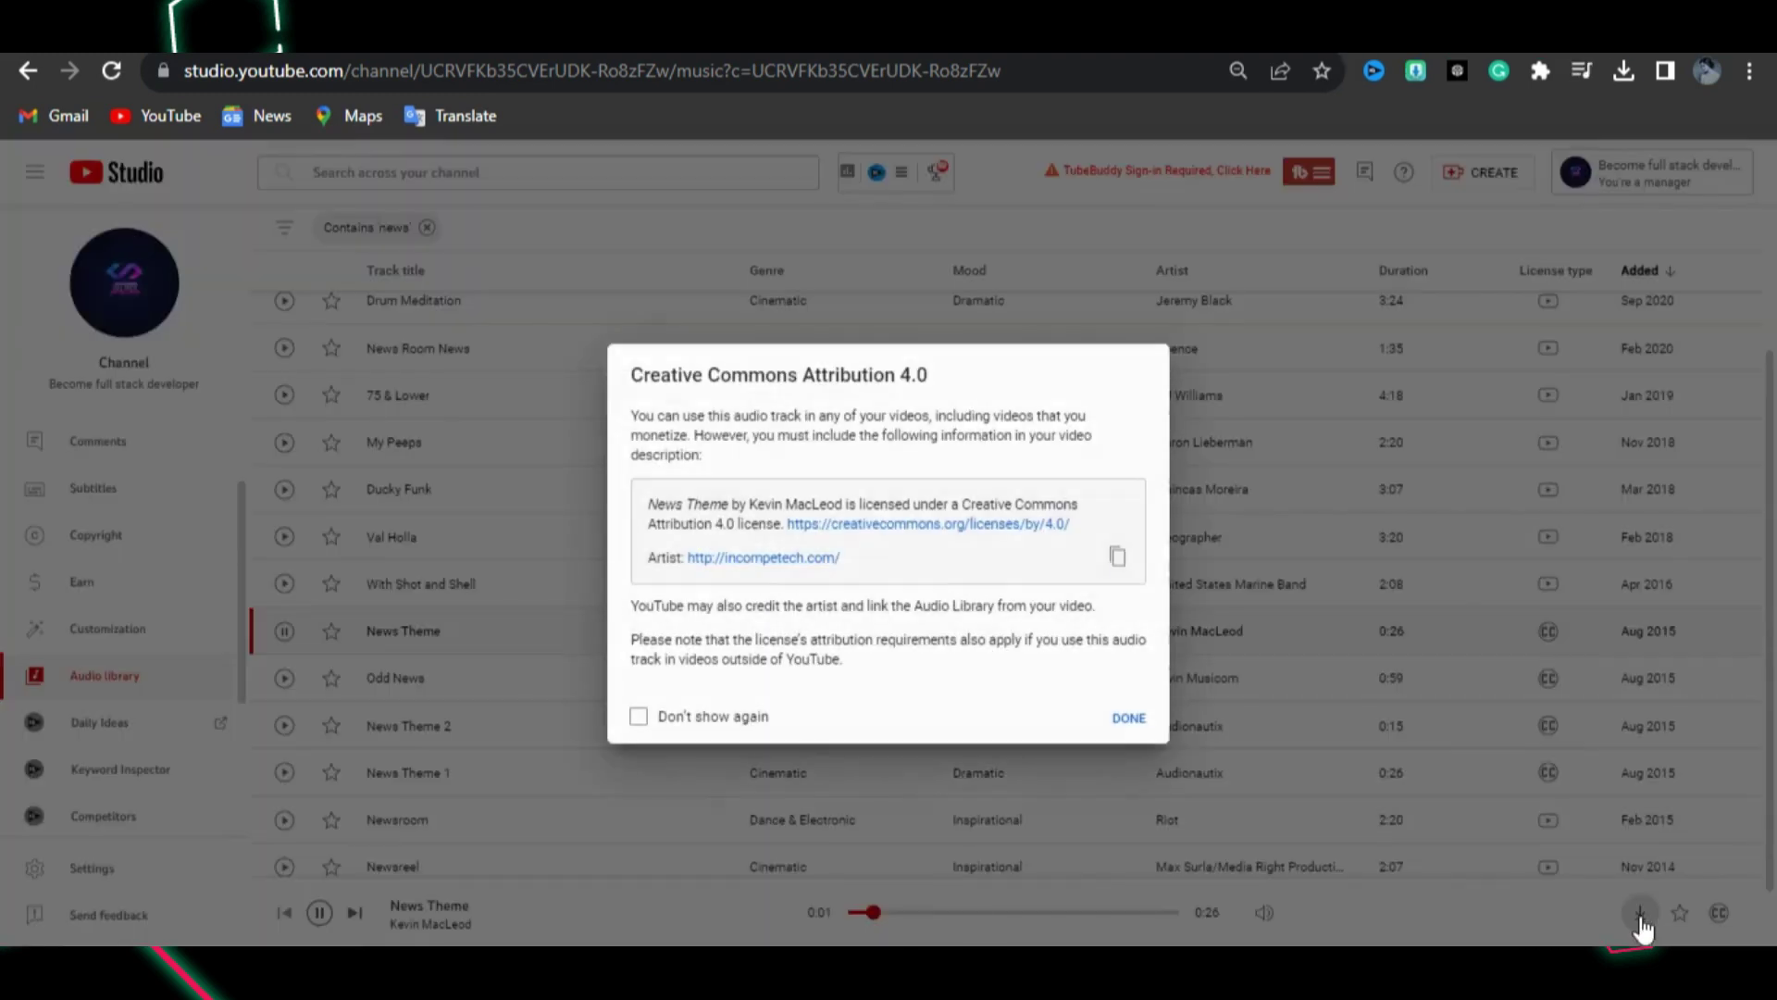
Step: Download the tracks News Theme and News Theme 1 from the audio library and dismiss their Creative Commons attribution notices
click(1638, 921)
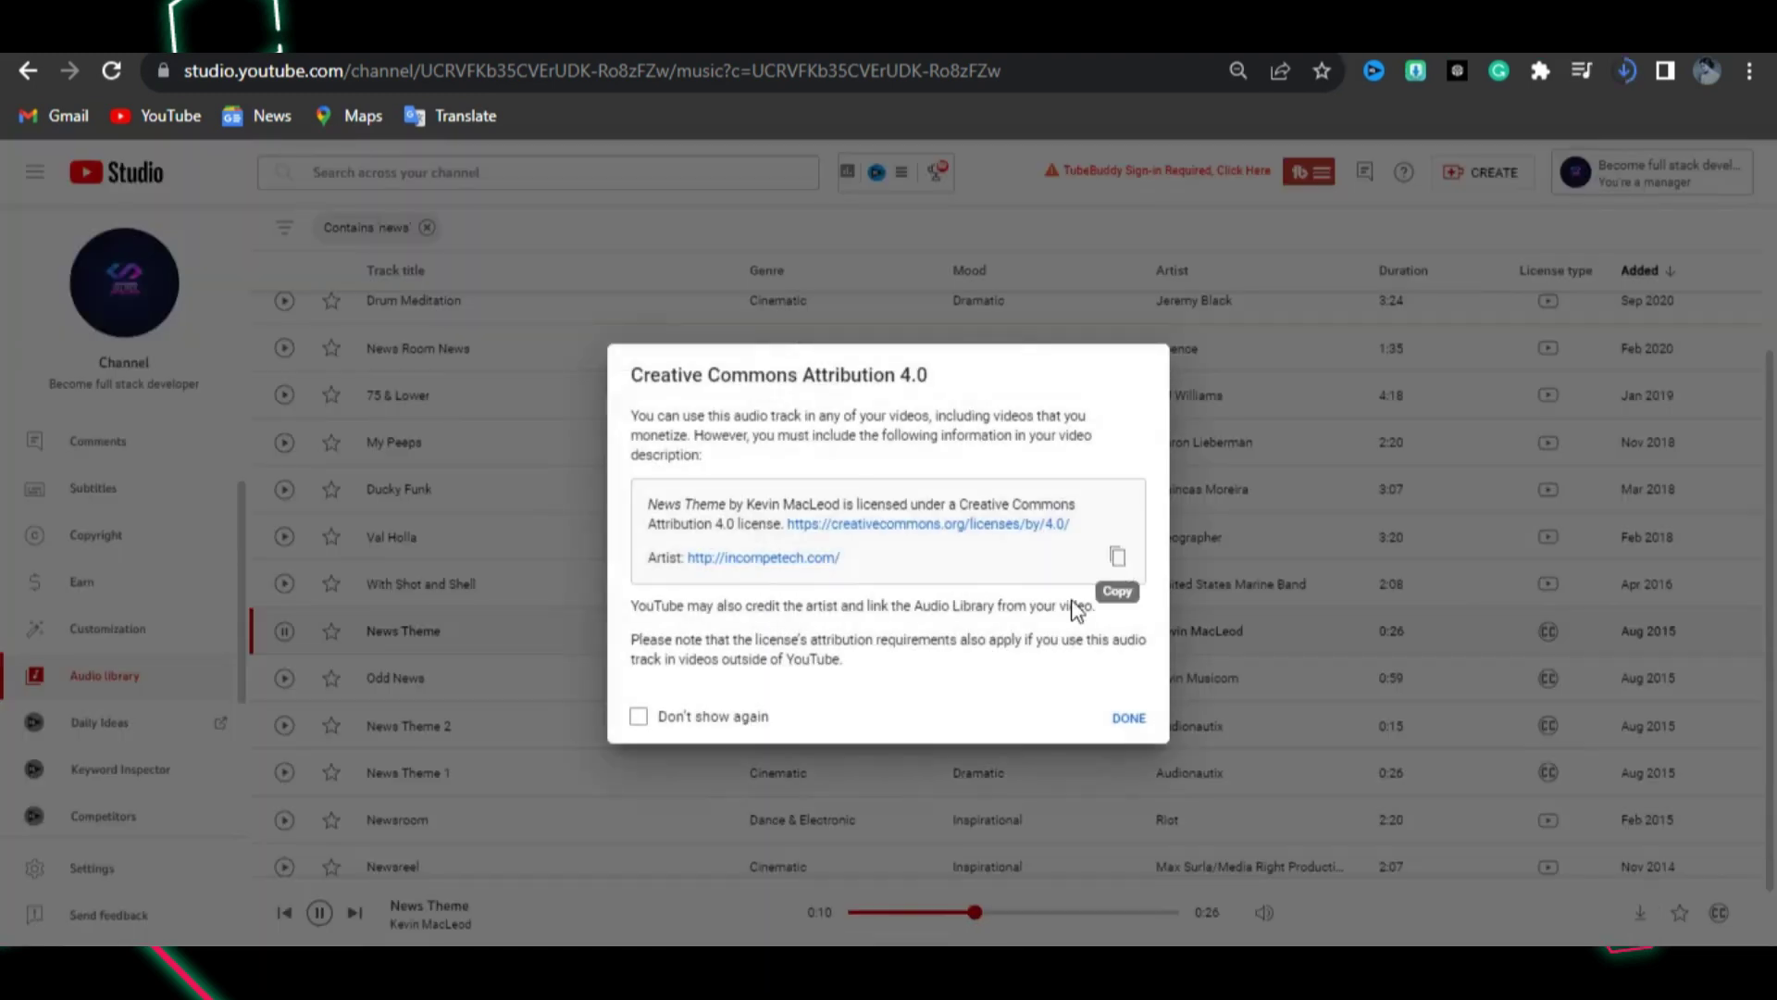
click(1131, 718)
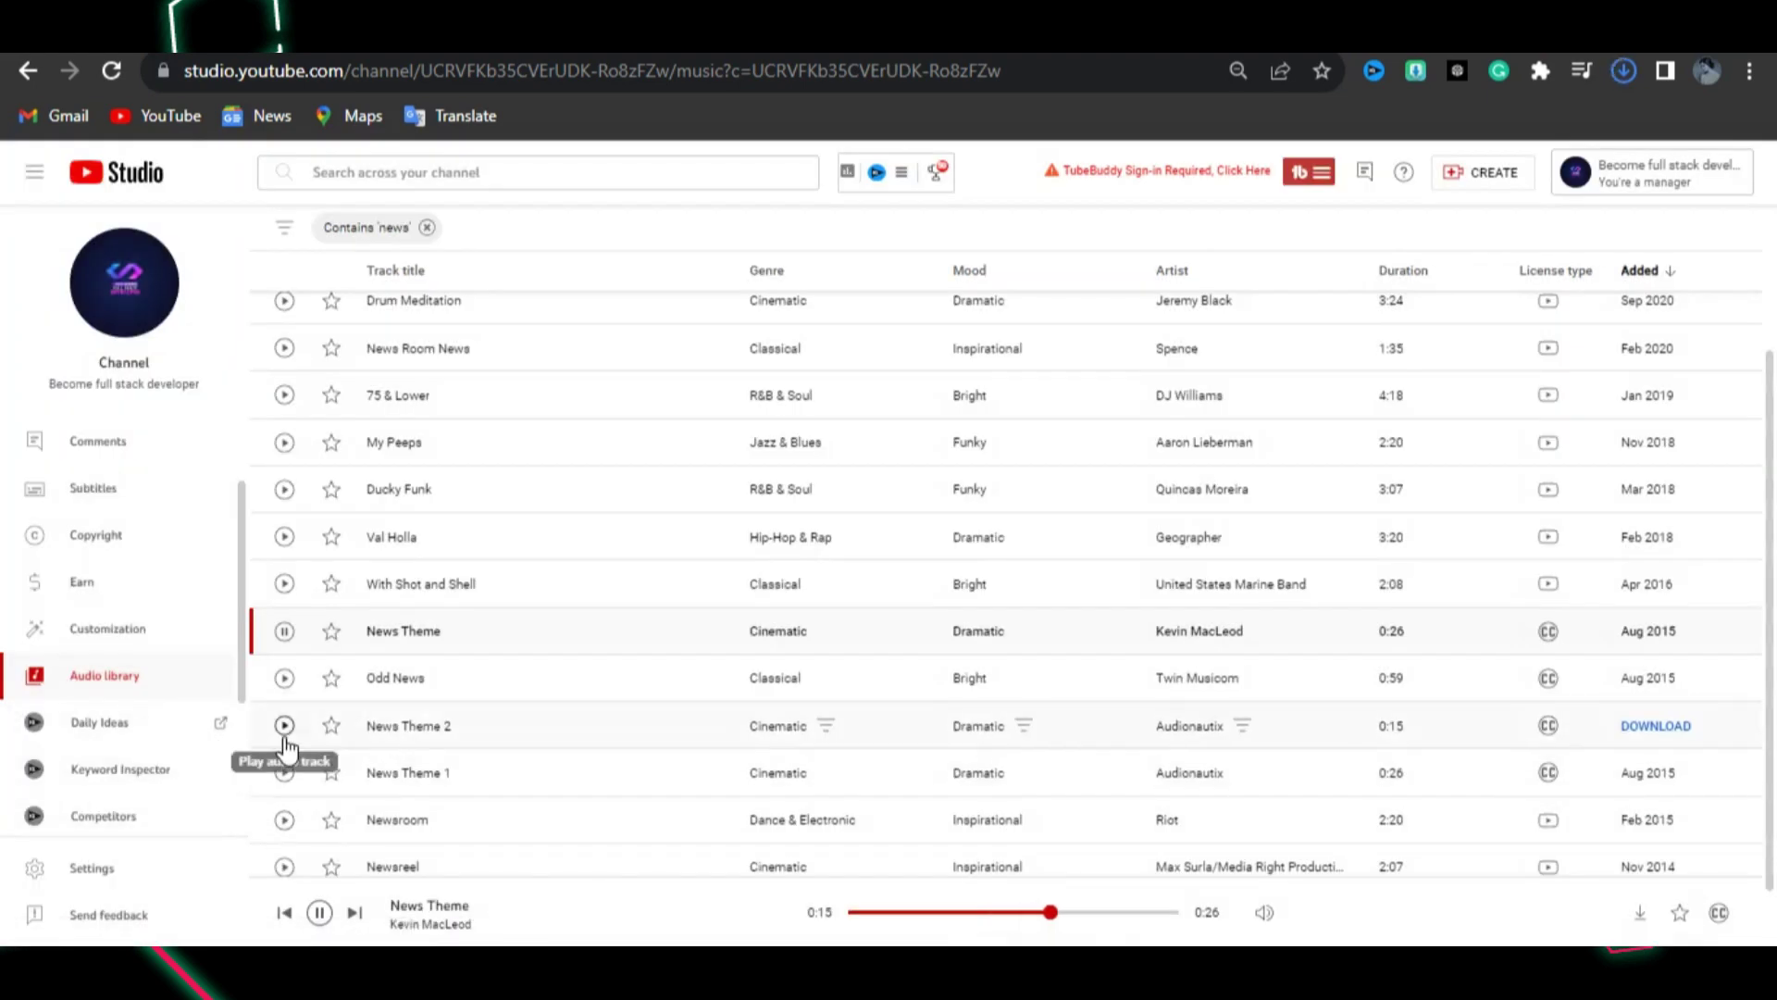
click(284, 774)
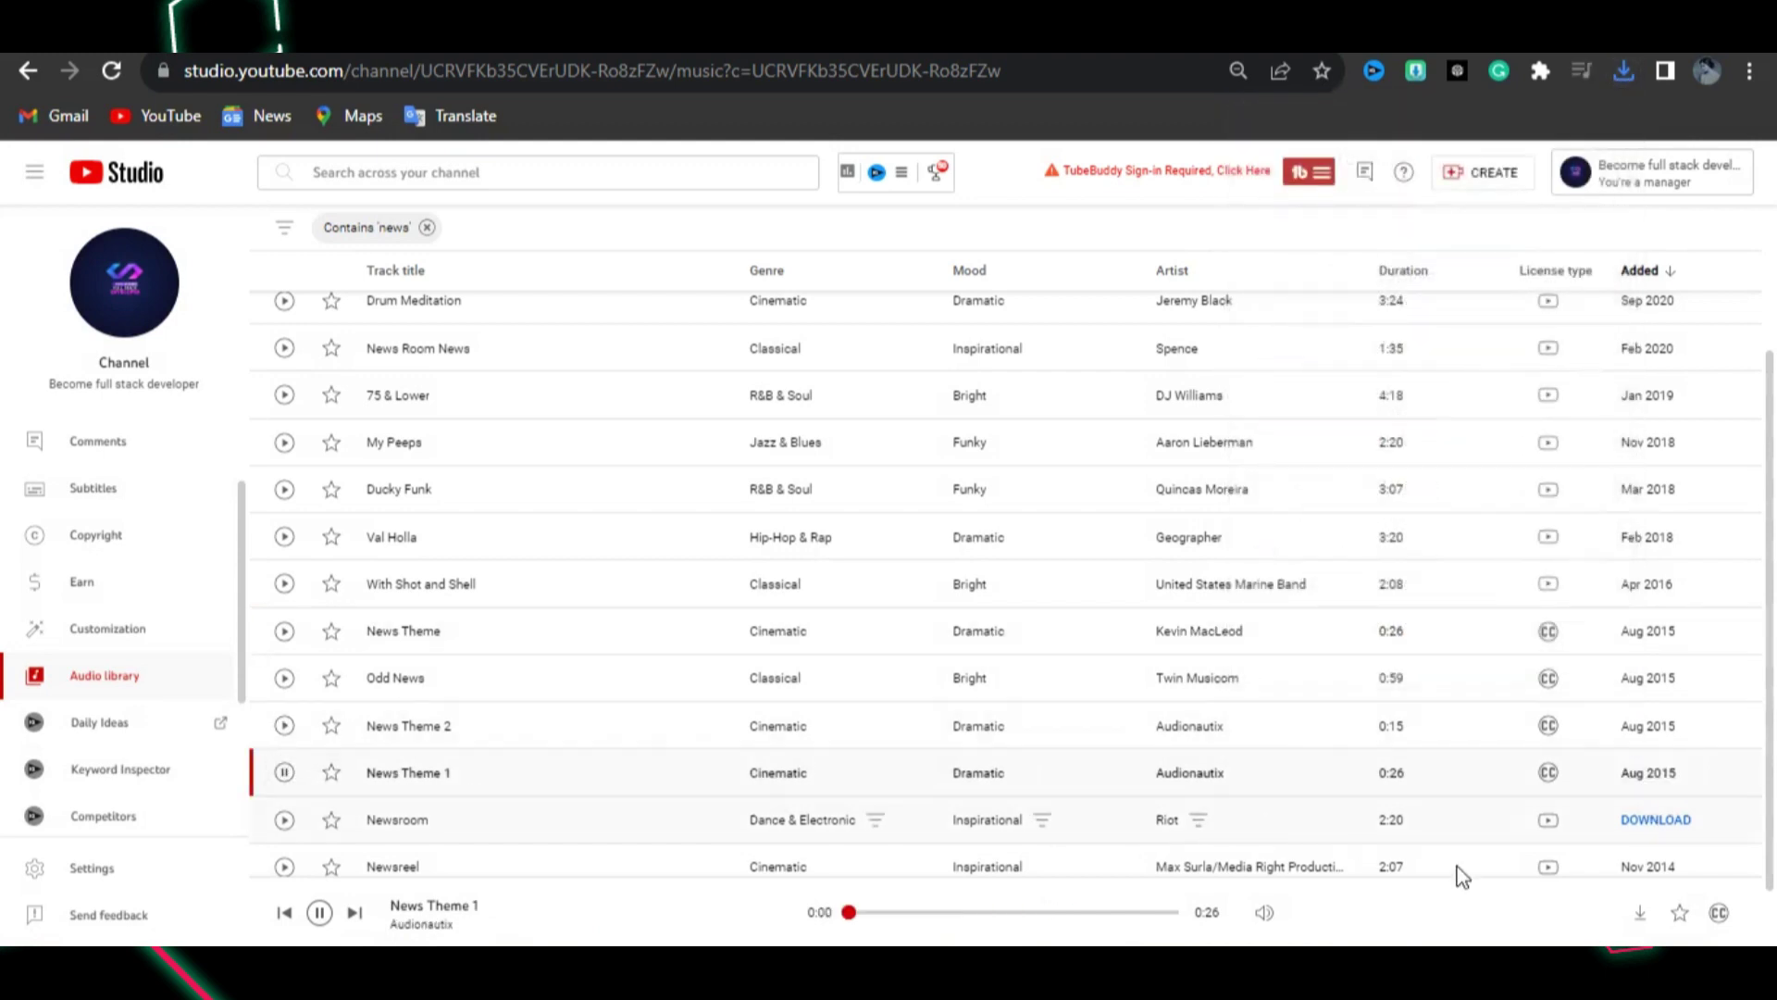
click(1640, 914)
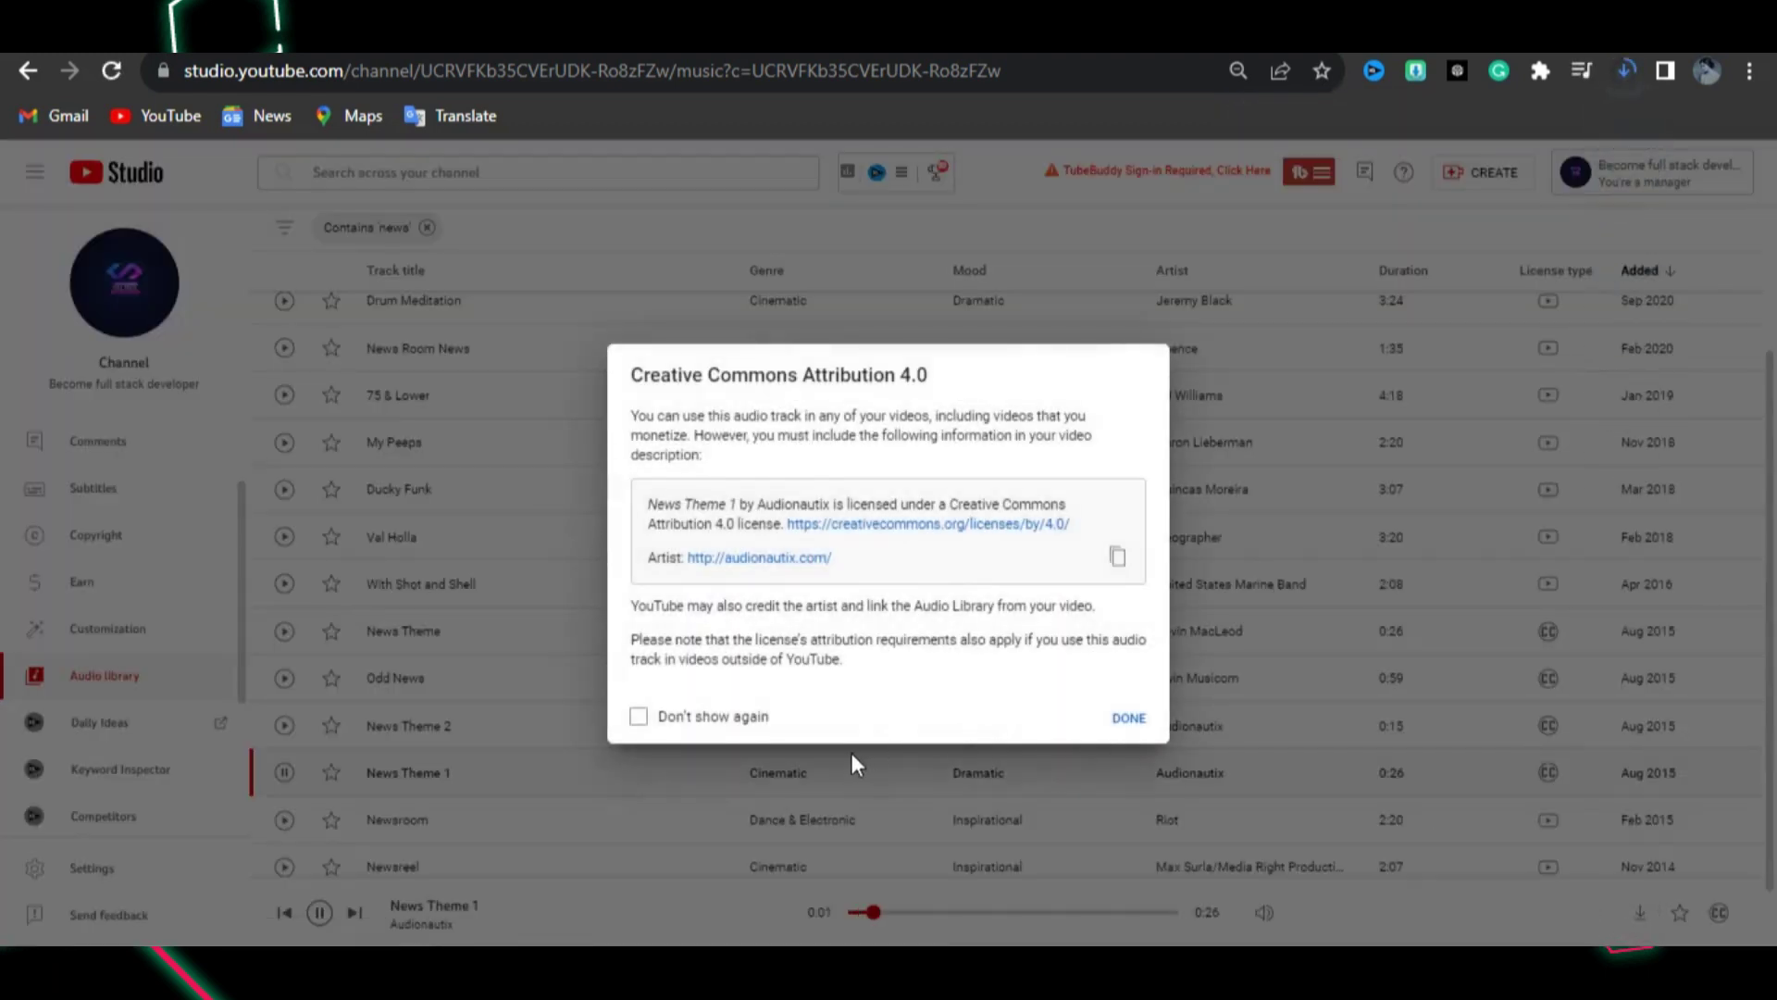
click(1123, 723)
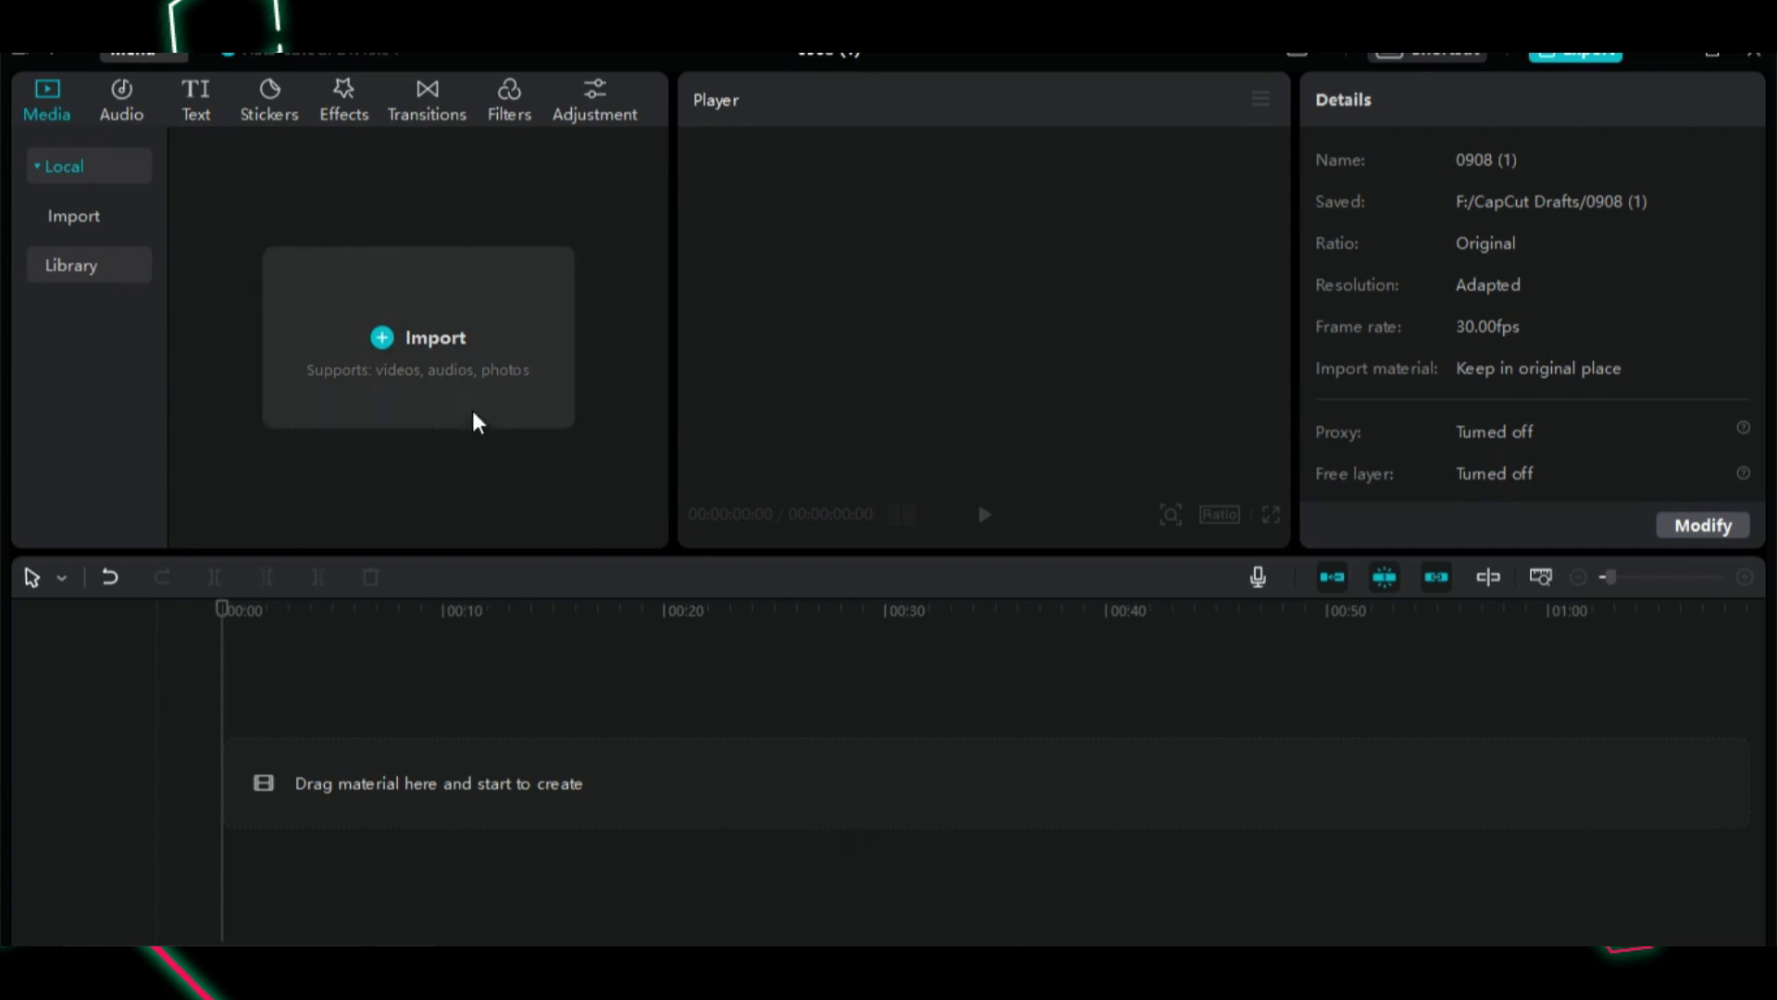
Step: In CapCut, import the cricket photos images (4) and download (18) through download (25) from the Downloads folder
click(396, 363)
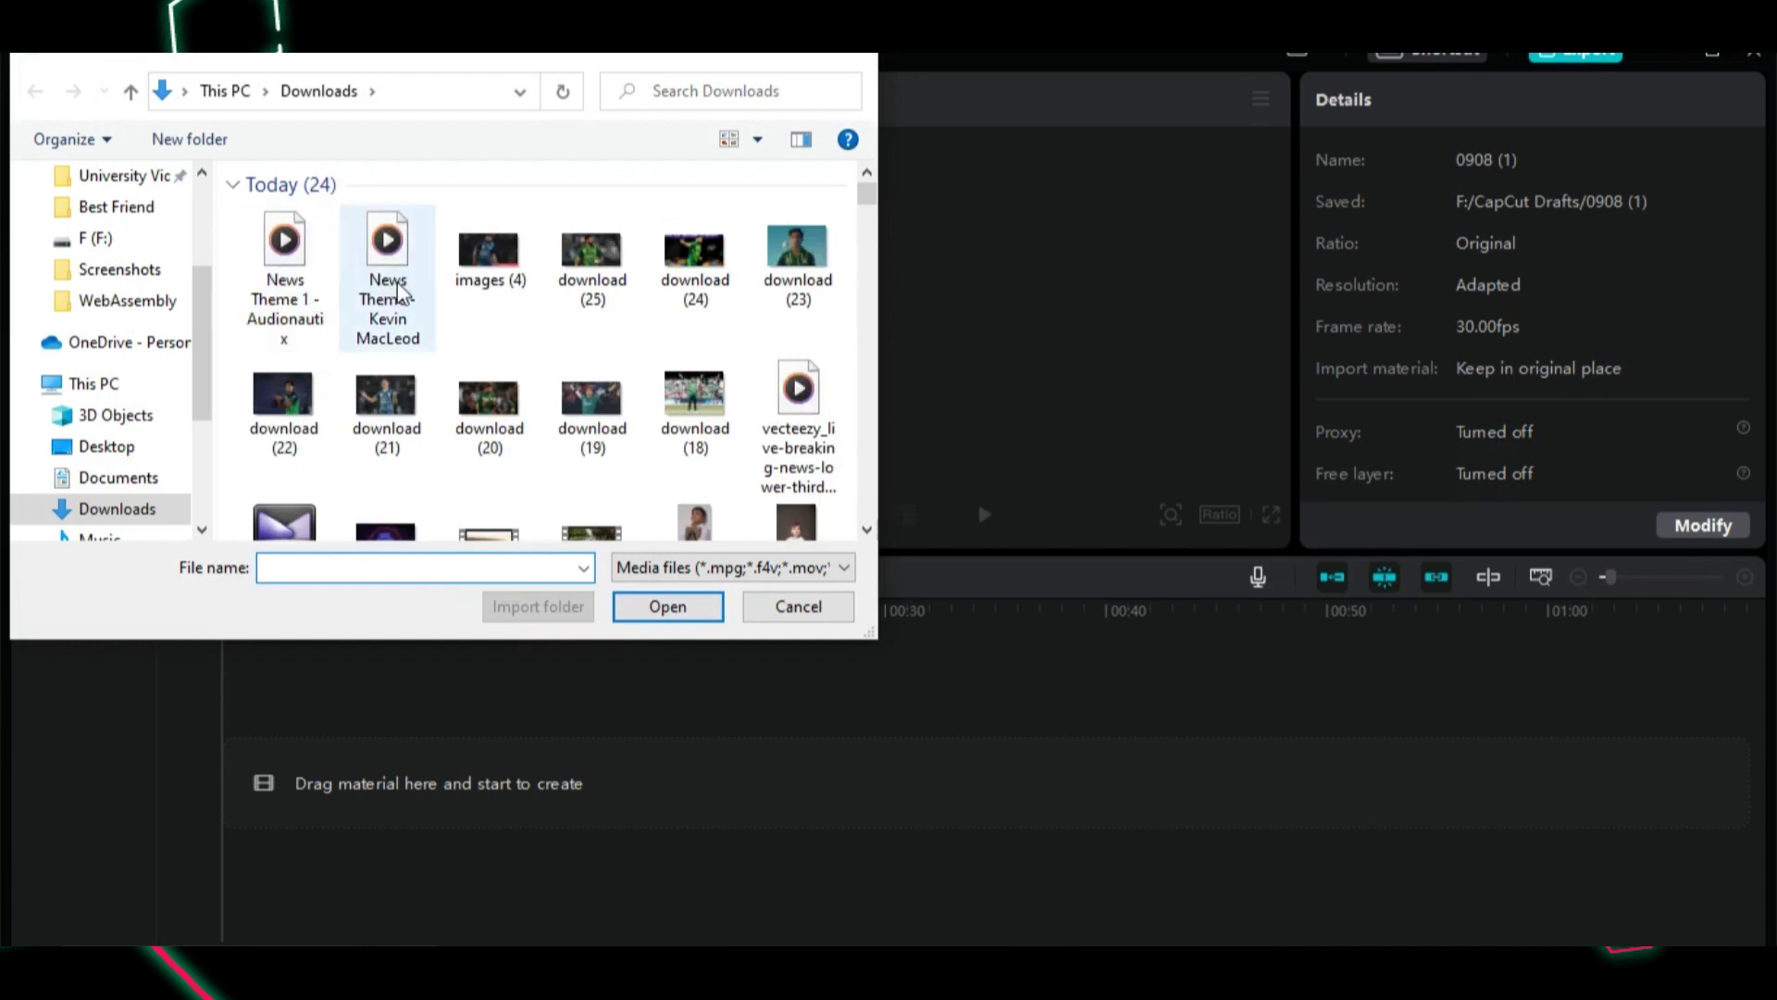
click(488, 254)
click(645, 606)
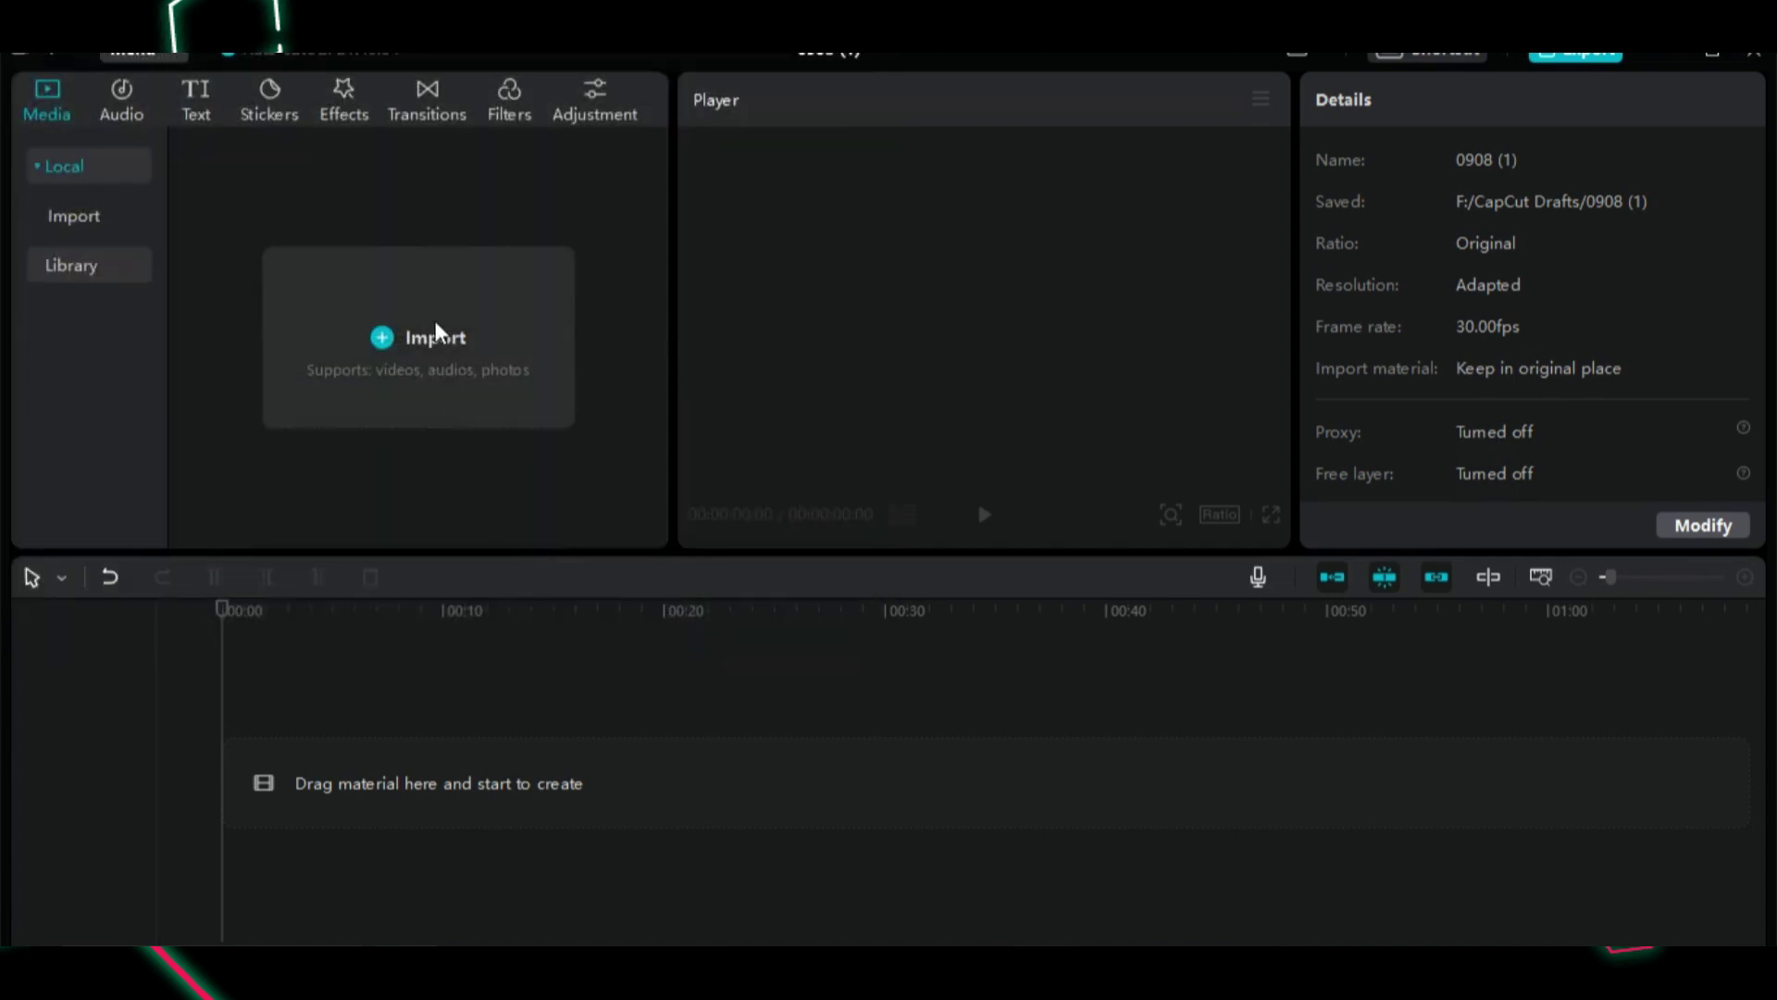
scroll(237, 370, down, 5)
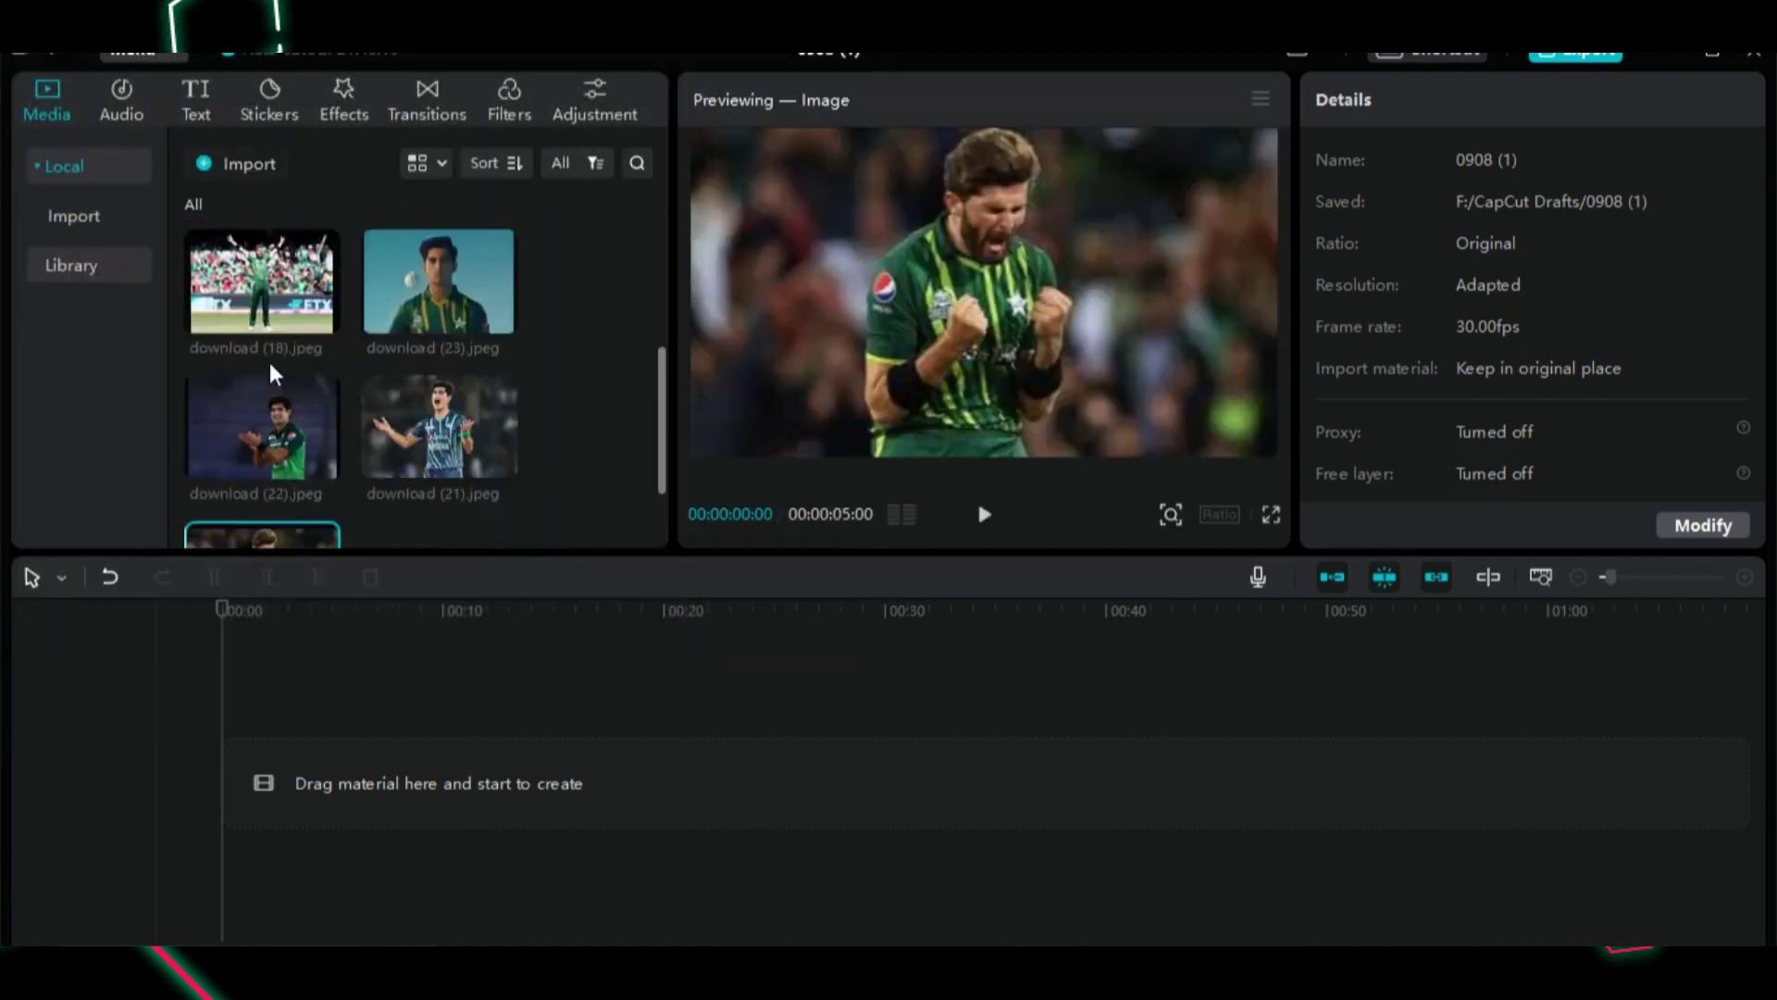
Step: Import the News Theme 1 - Audionautix audio file from the Downloads folder into the project media
click(242, 177)
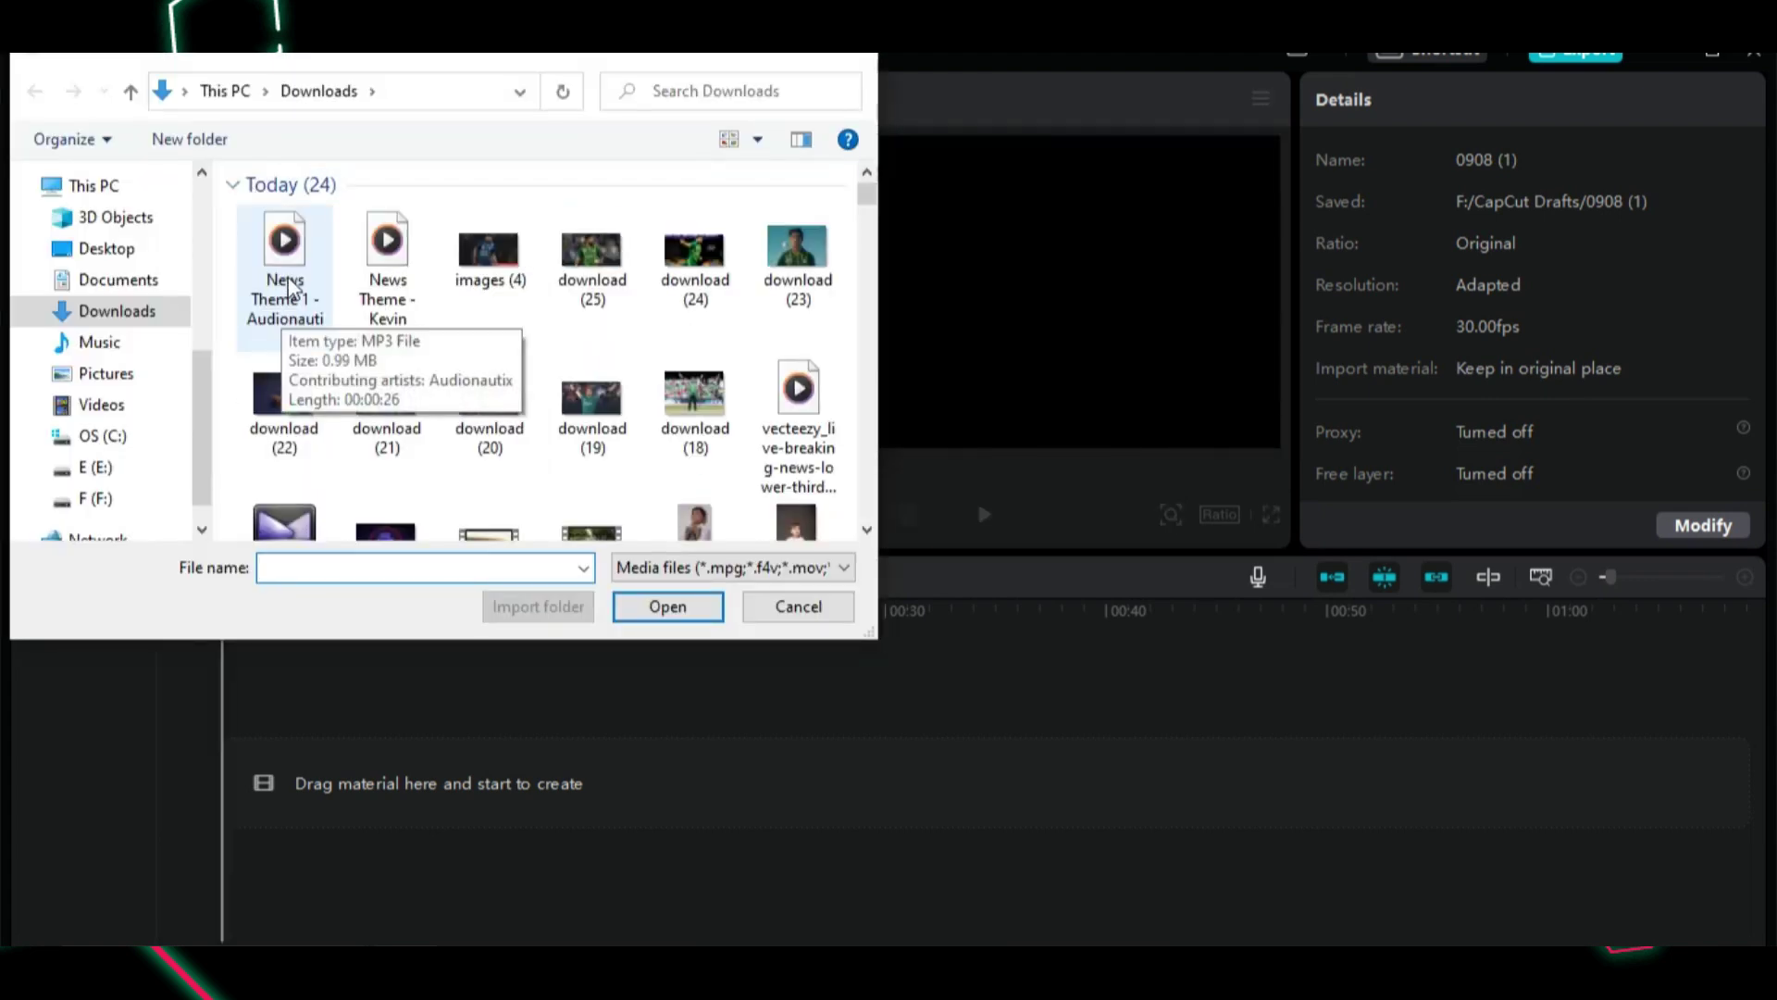
click(284, 302)
click(657, 612)
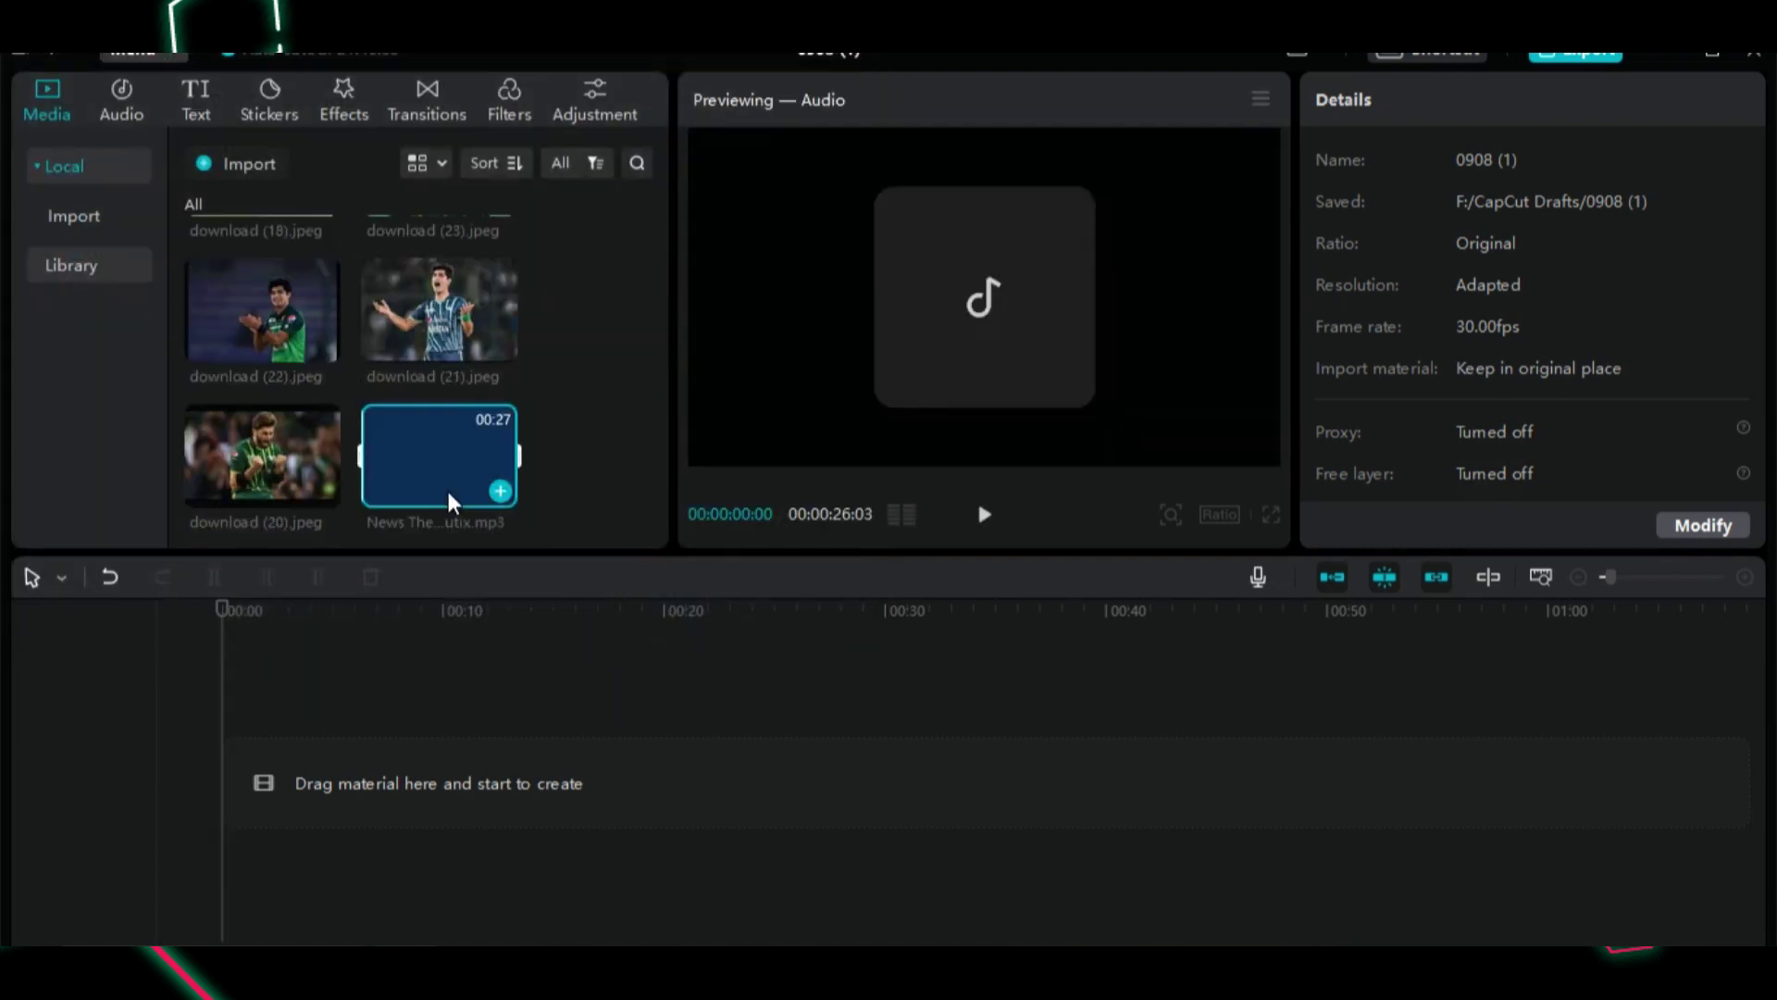
Step: Import the vecteezy live-breaking-news lower-third video from the Downloads folder into the project media
click(241, 164)
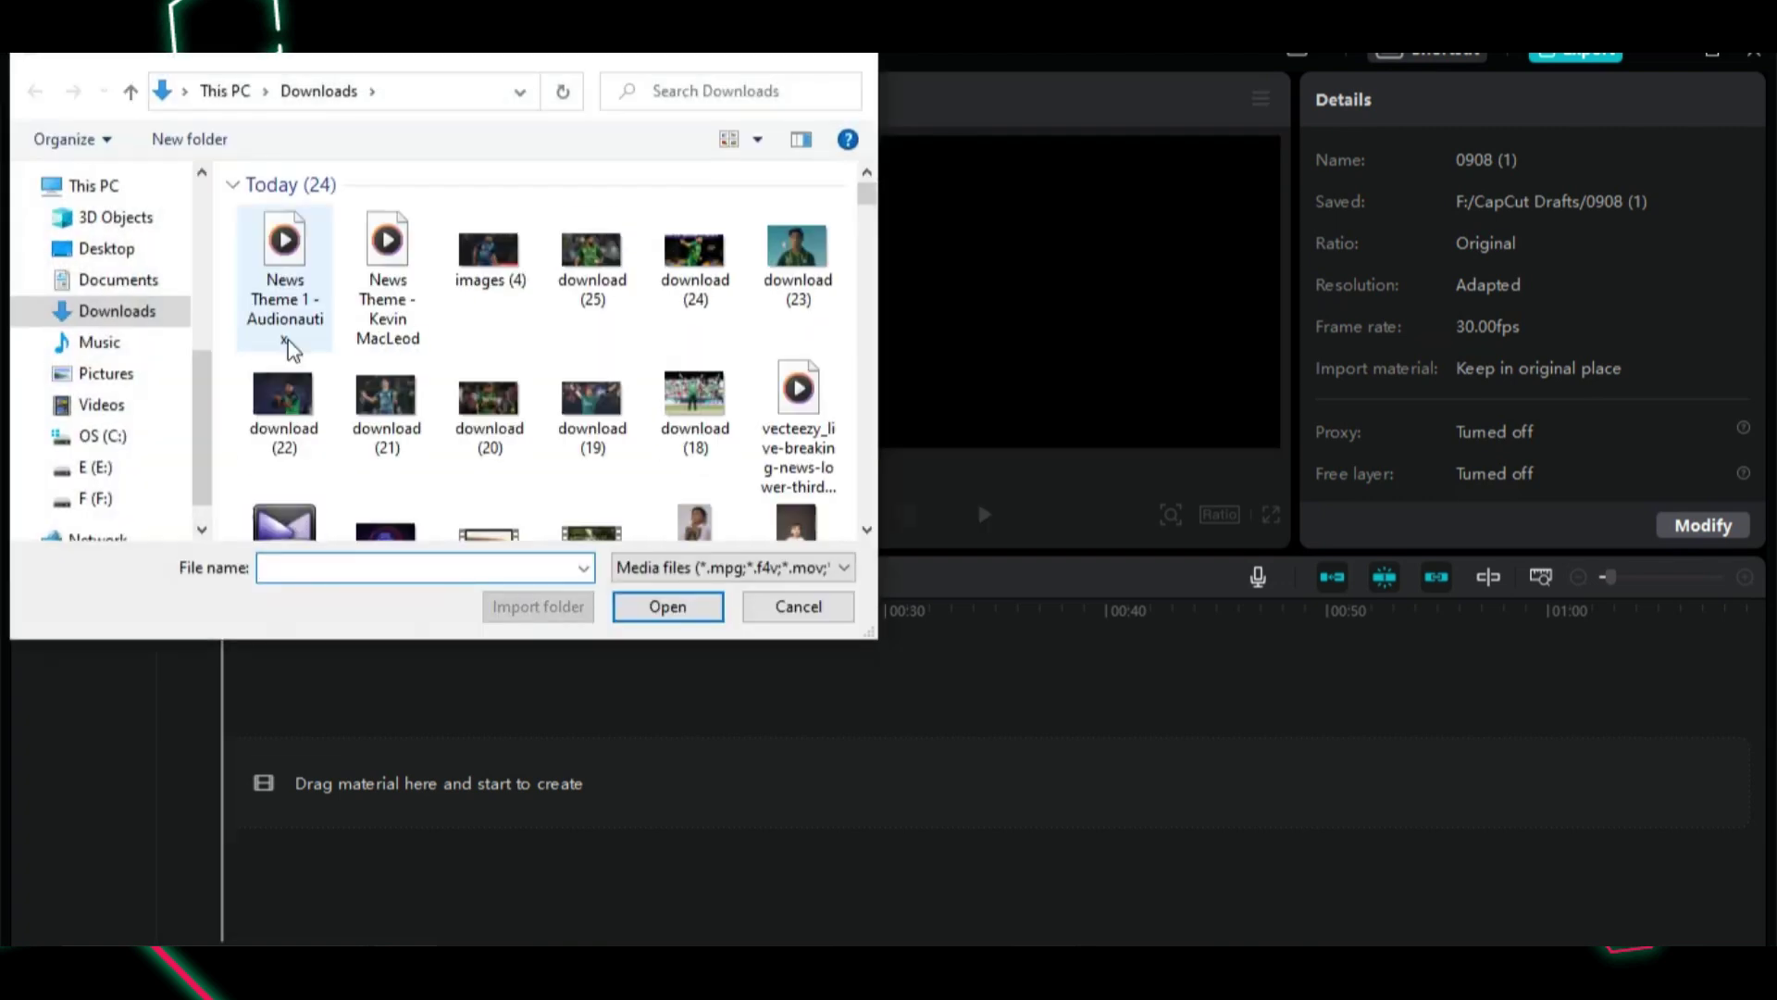
scroll(690, 403, down, 1)
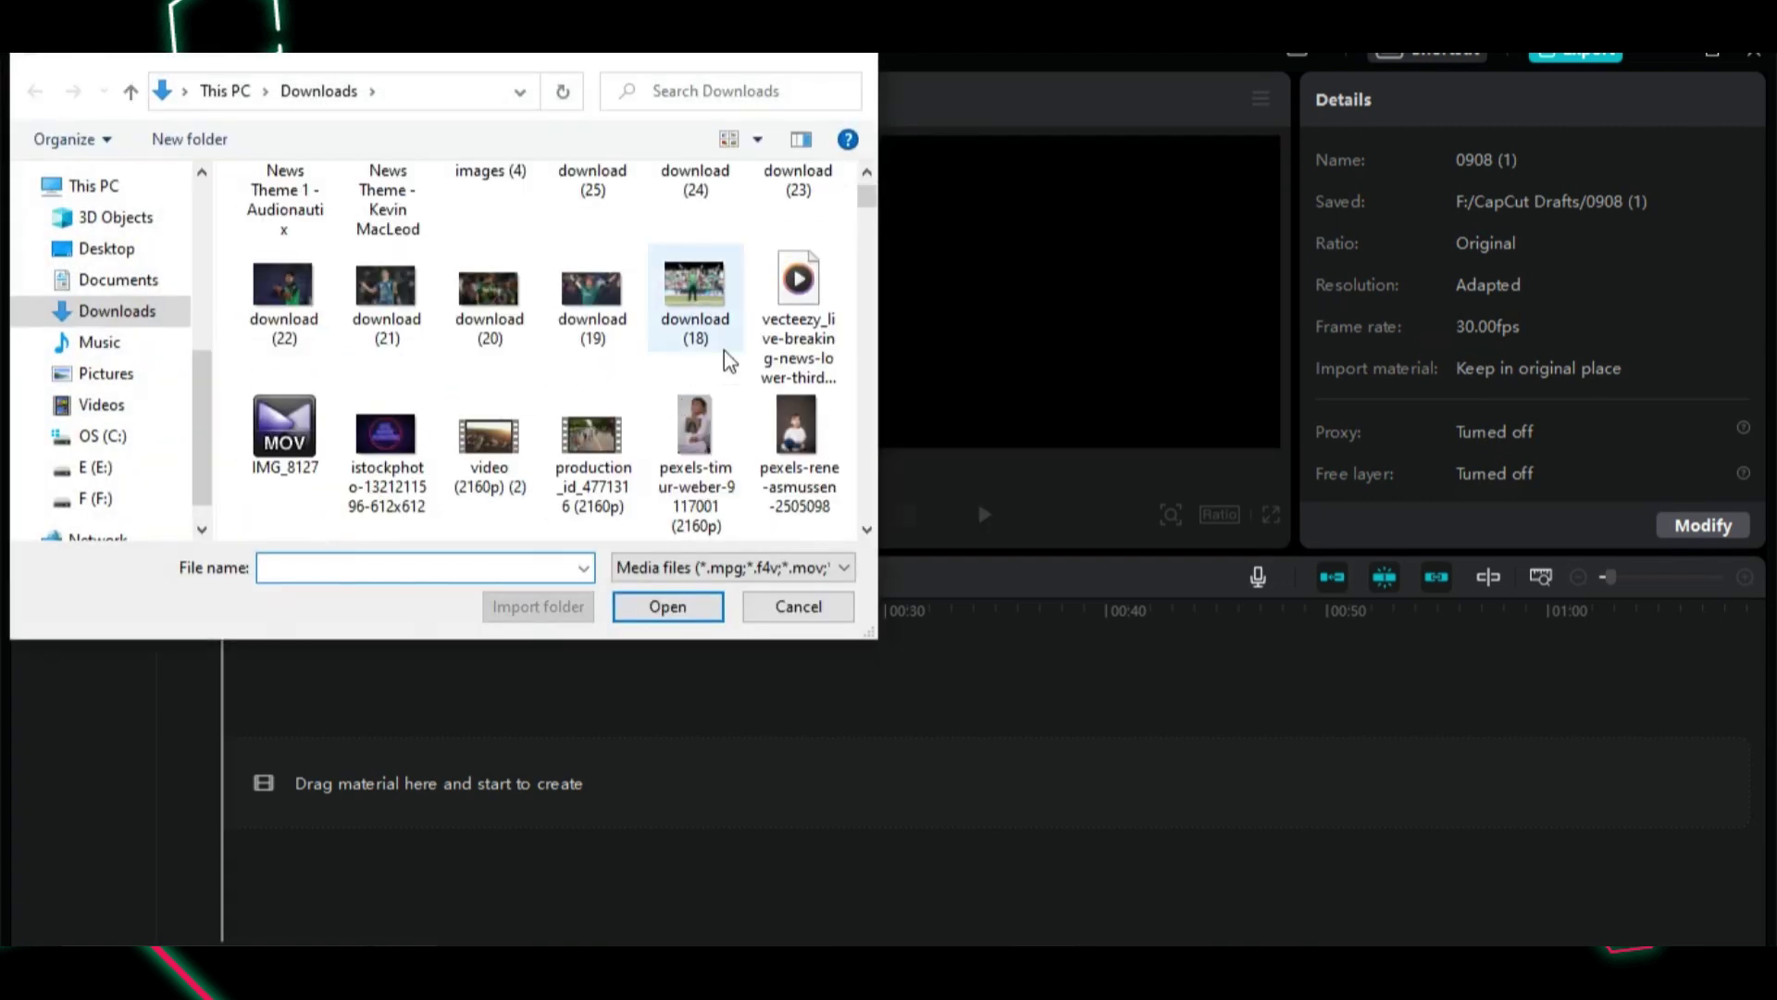
scroll(787, 370, up, 1)
click(798, 408)
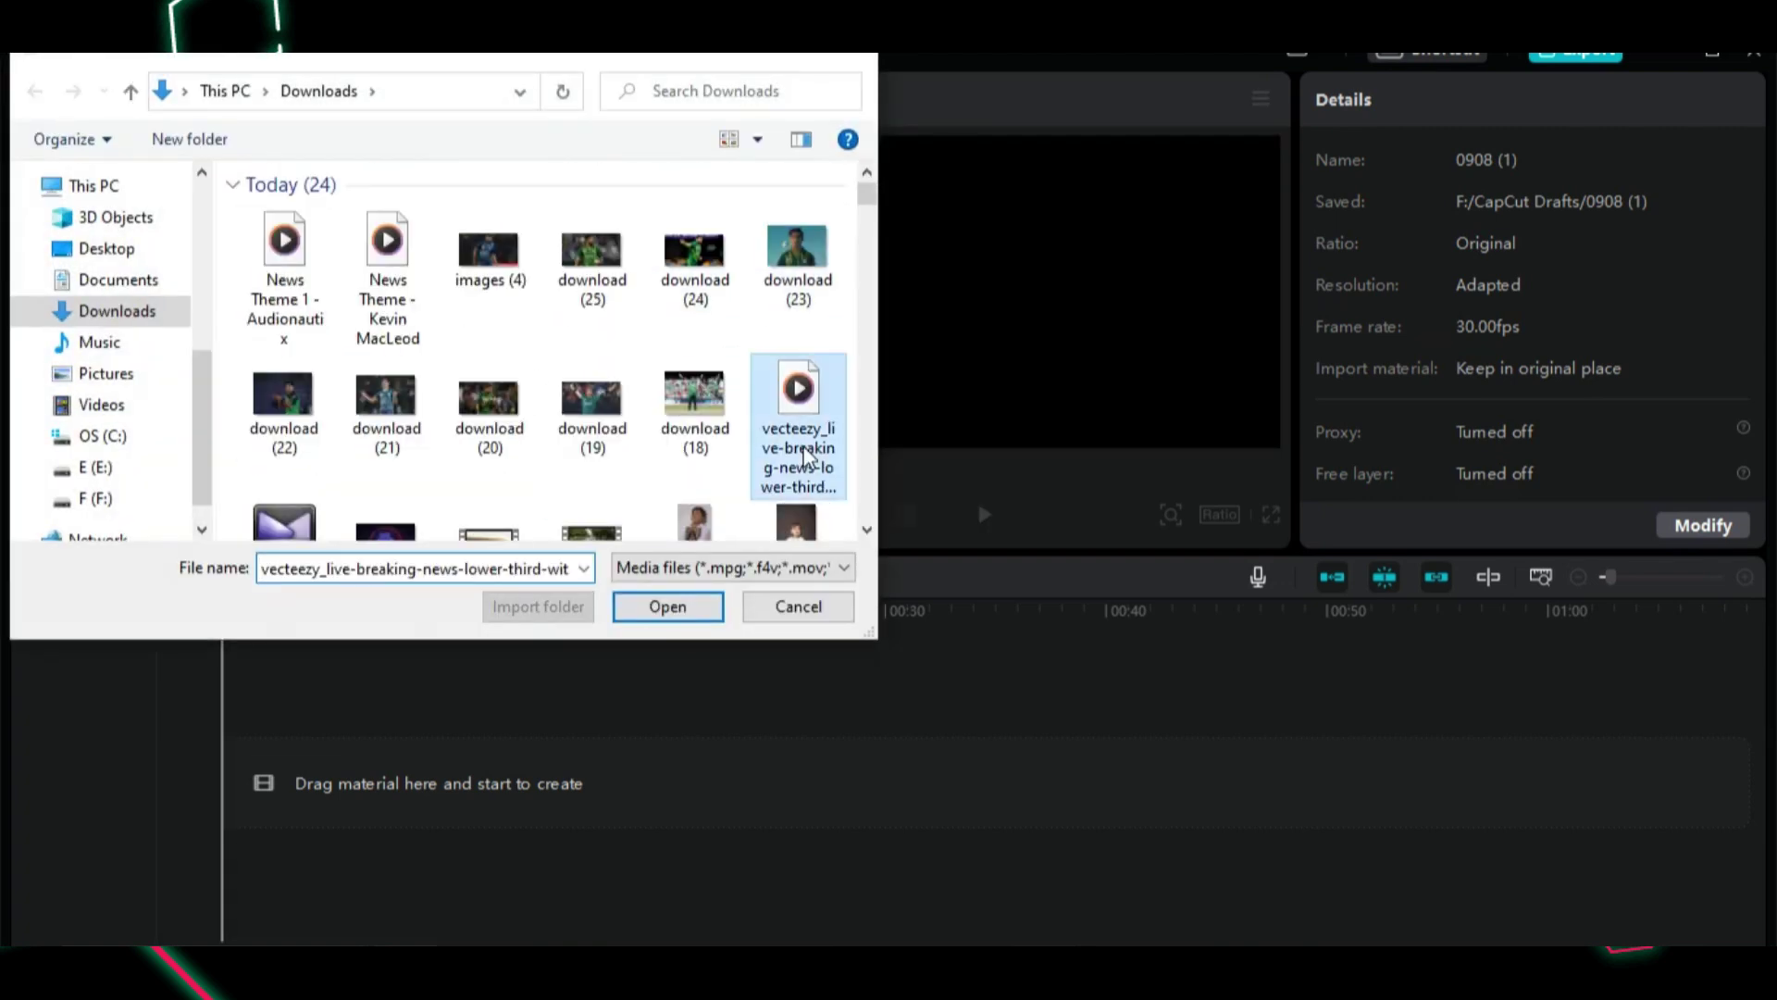
click(685, 605)
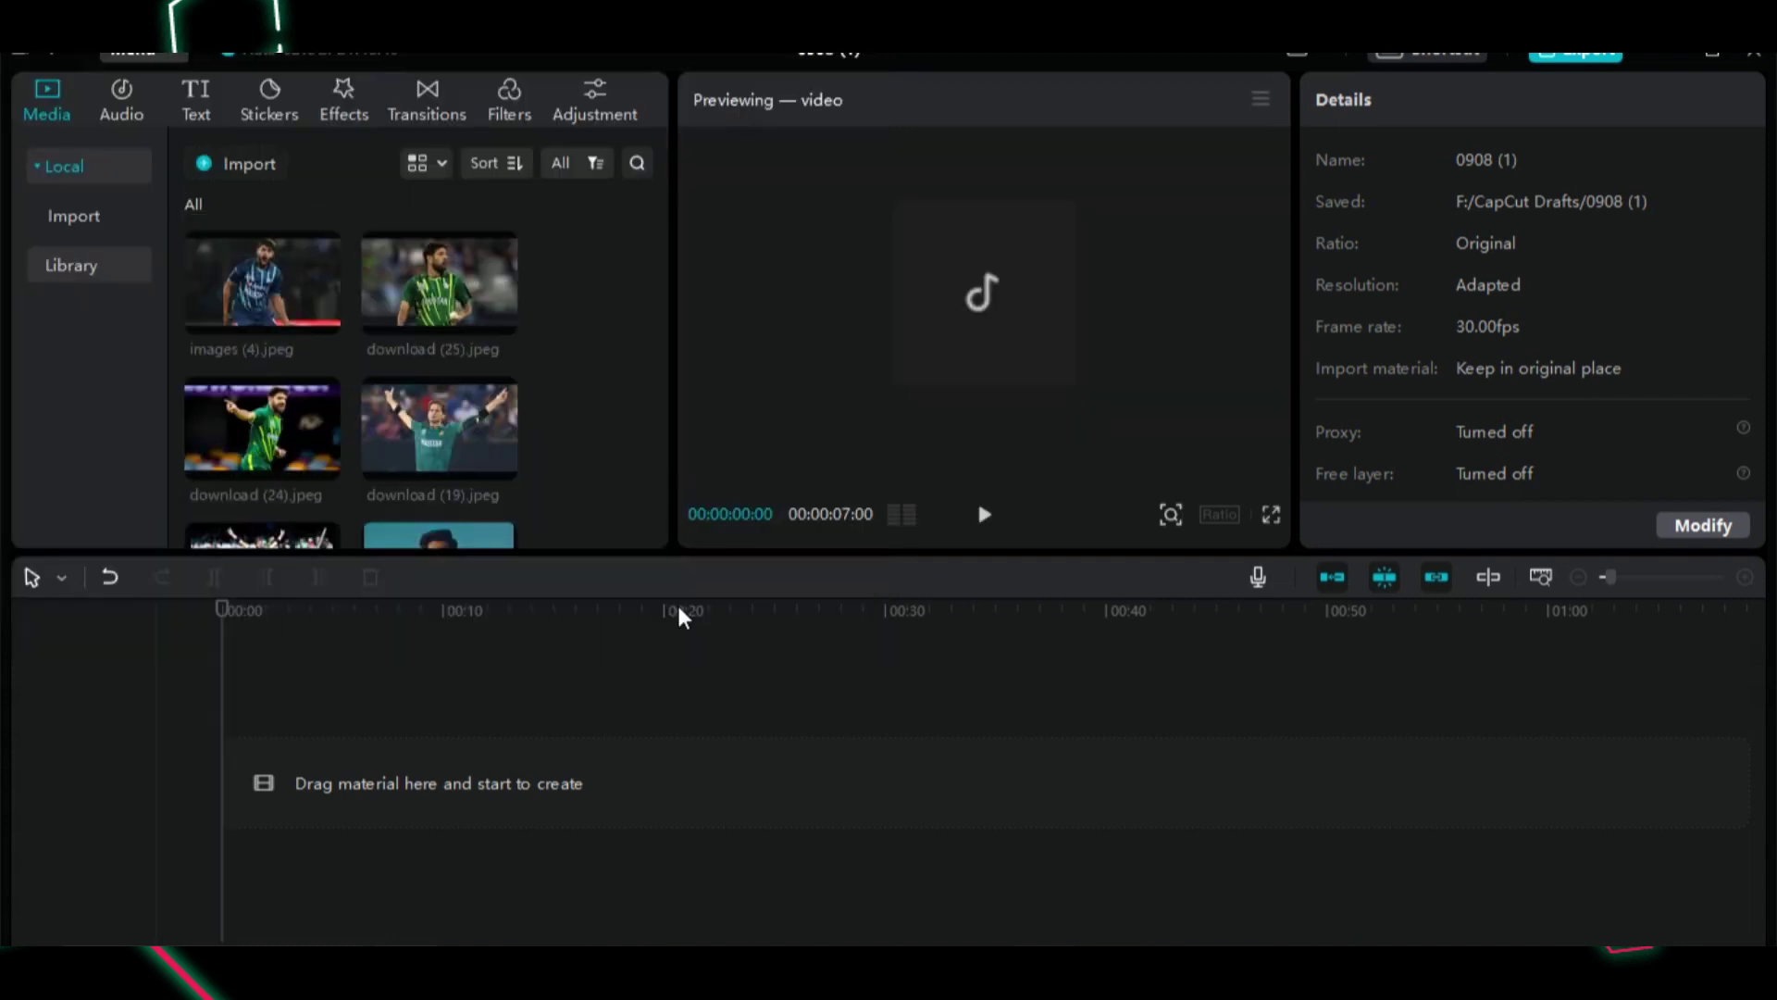
Step: Place the green-screen breaking-news lower-third video at the start of the timeline's main track
scroll(504, 523, down, 5)
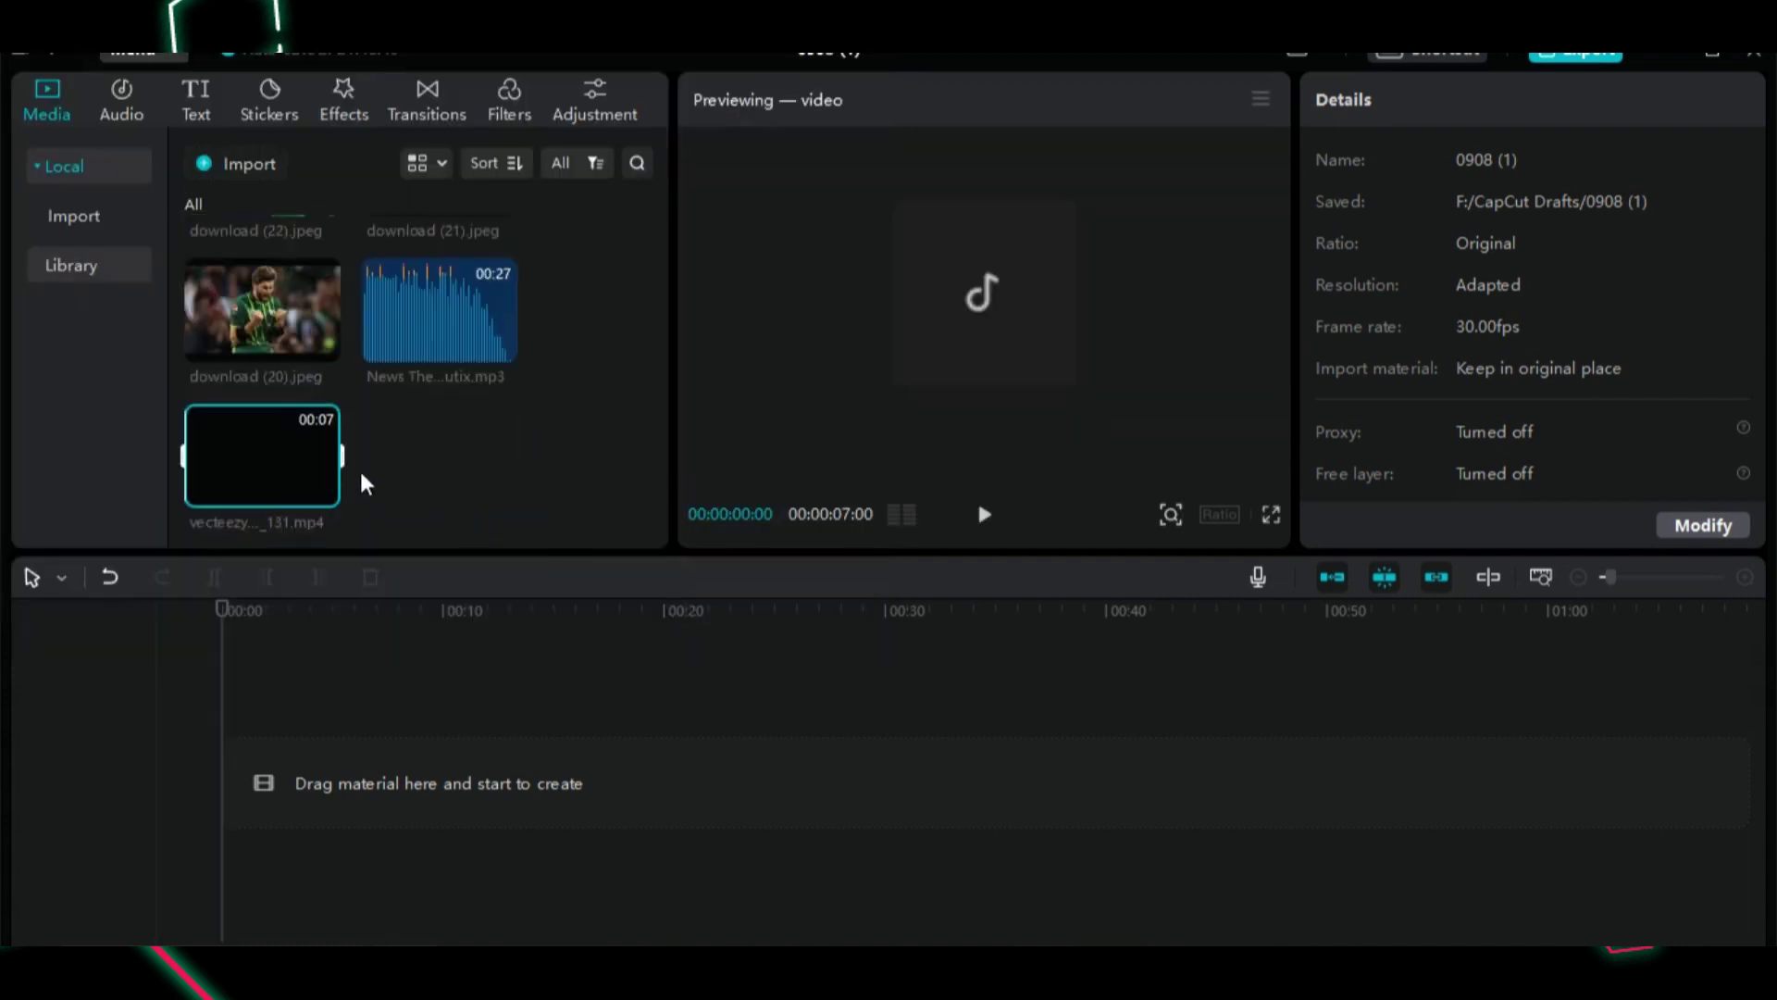
click(294, 467)
drag(263, 442, 314, 763)
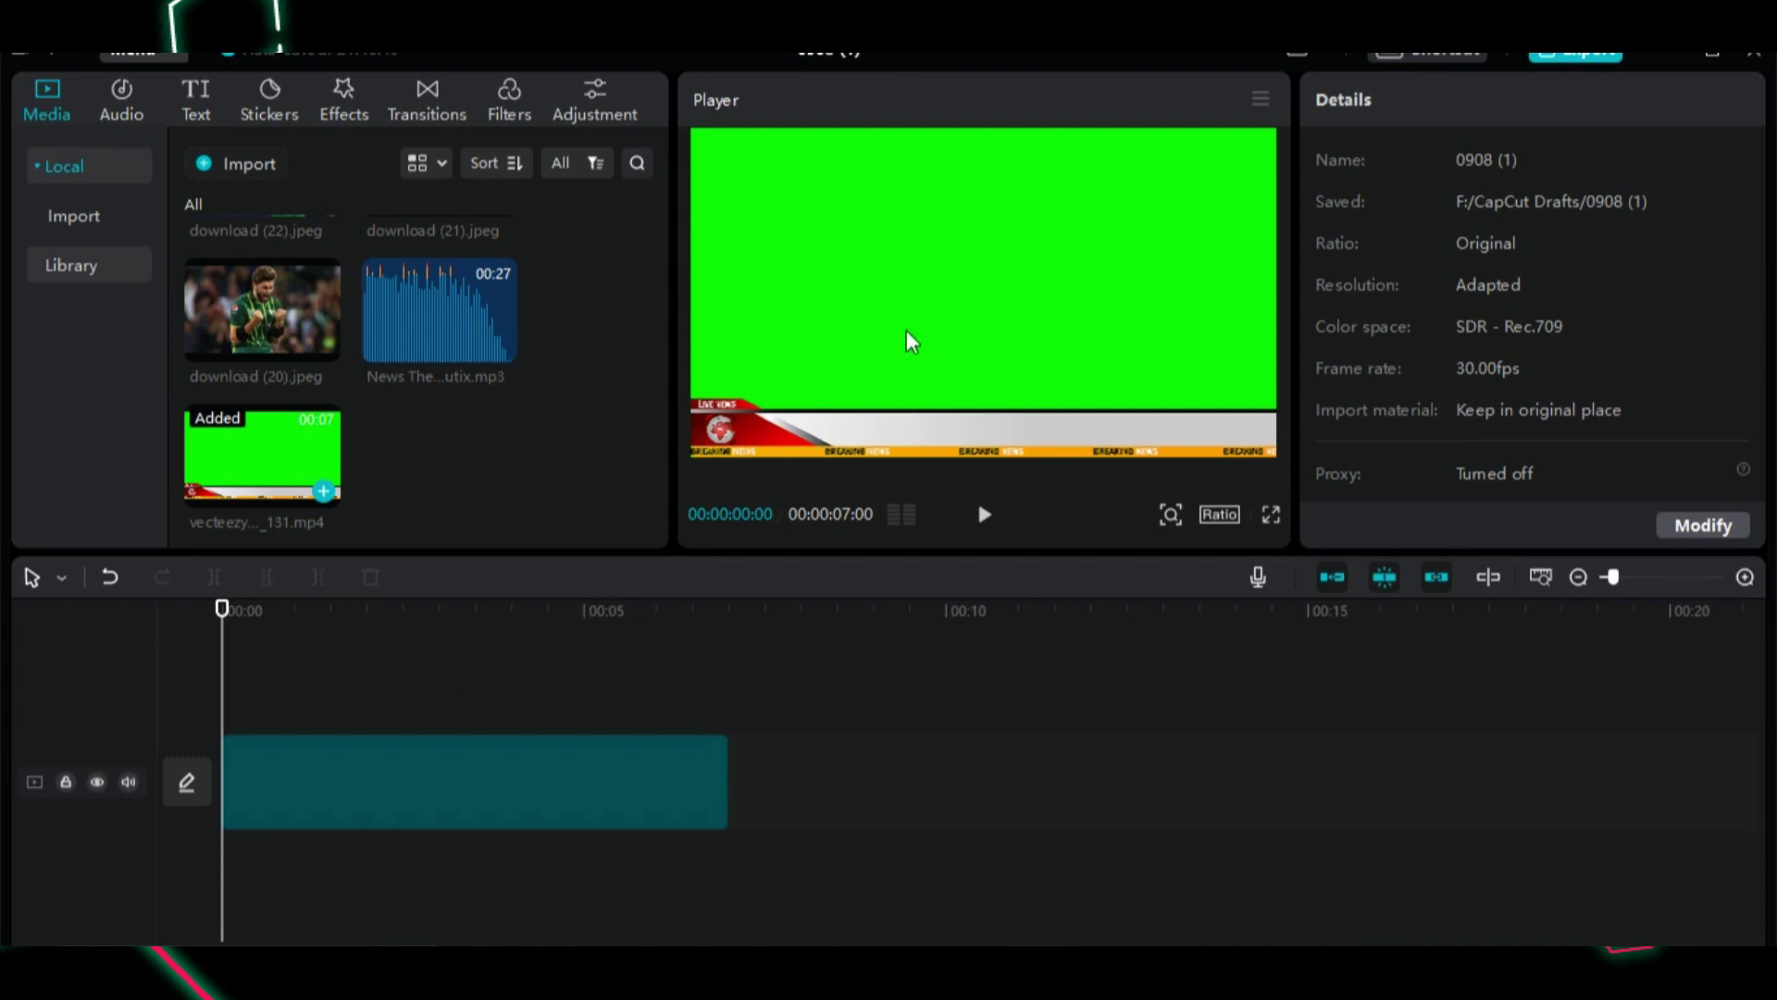
Step: Enable Chroma key on the lower-third clip, pick its green background as the key color, and set Strength to 98
click(444, 783)
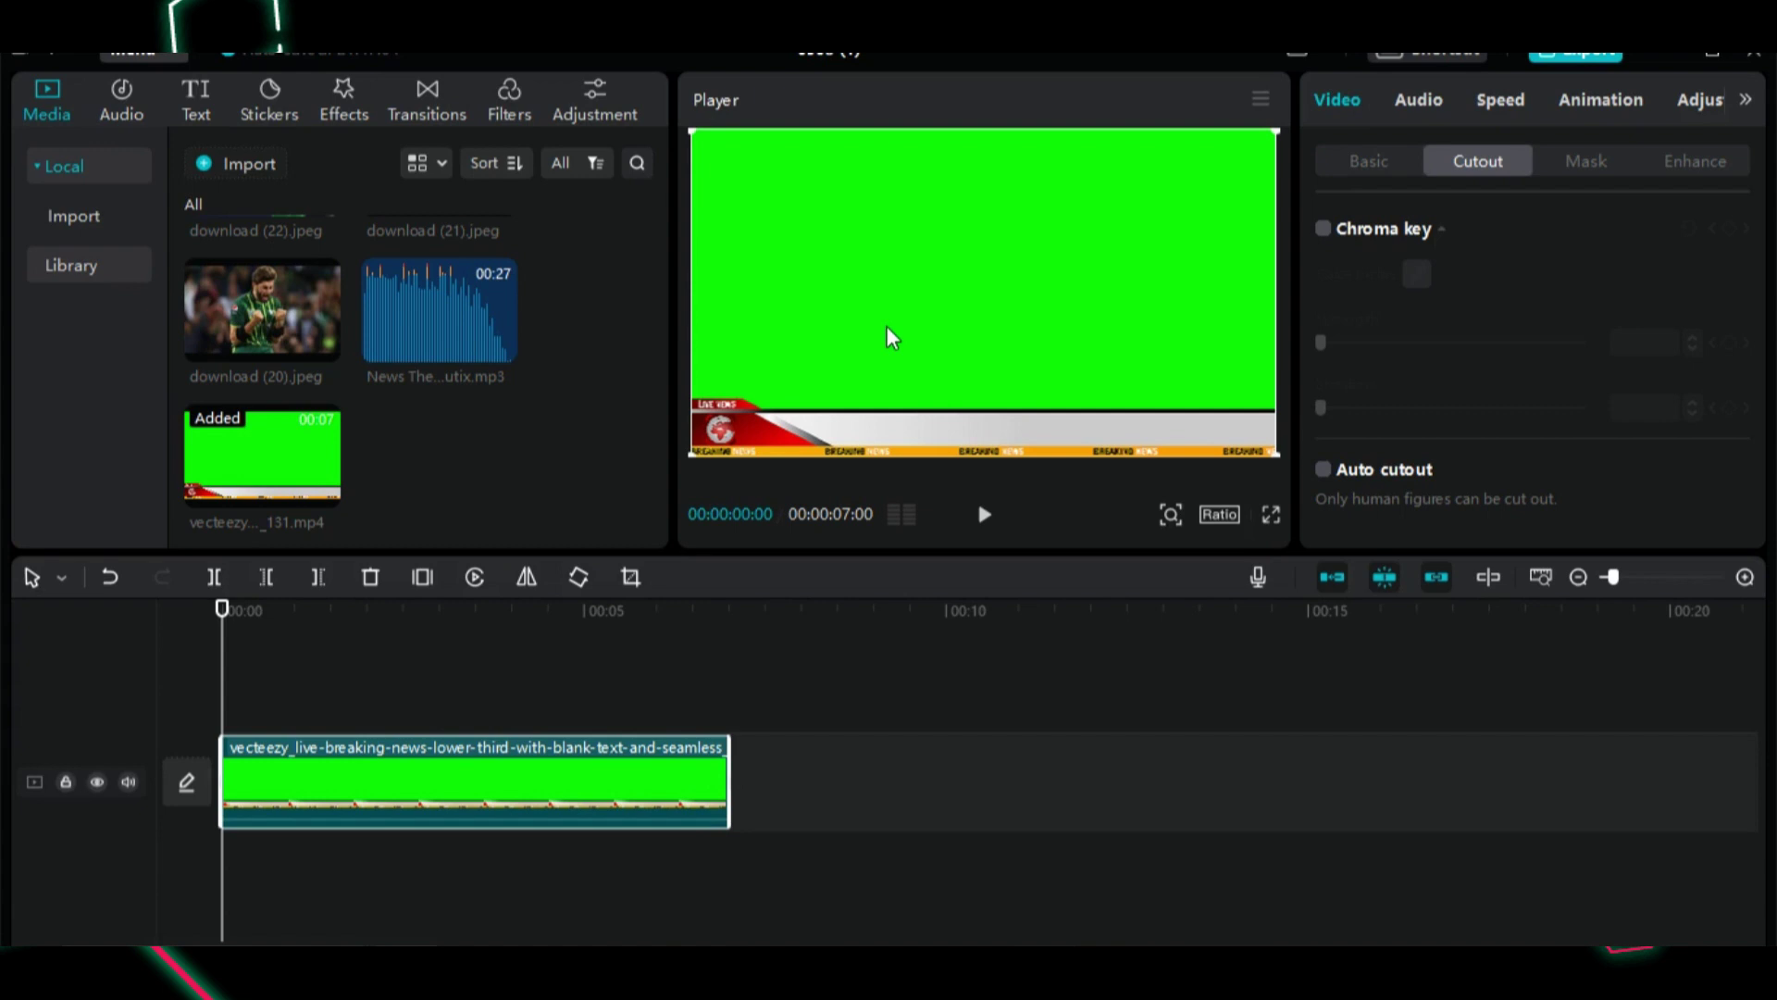
click(1368, 162)
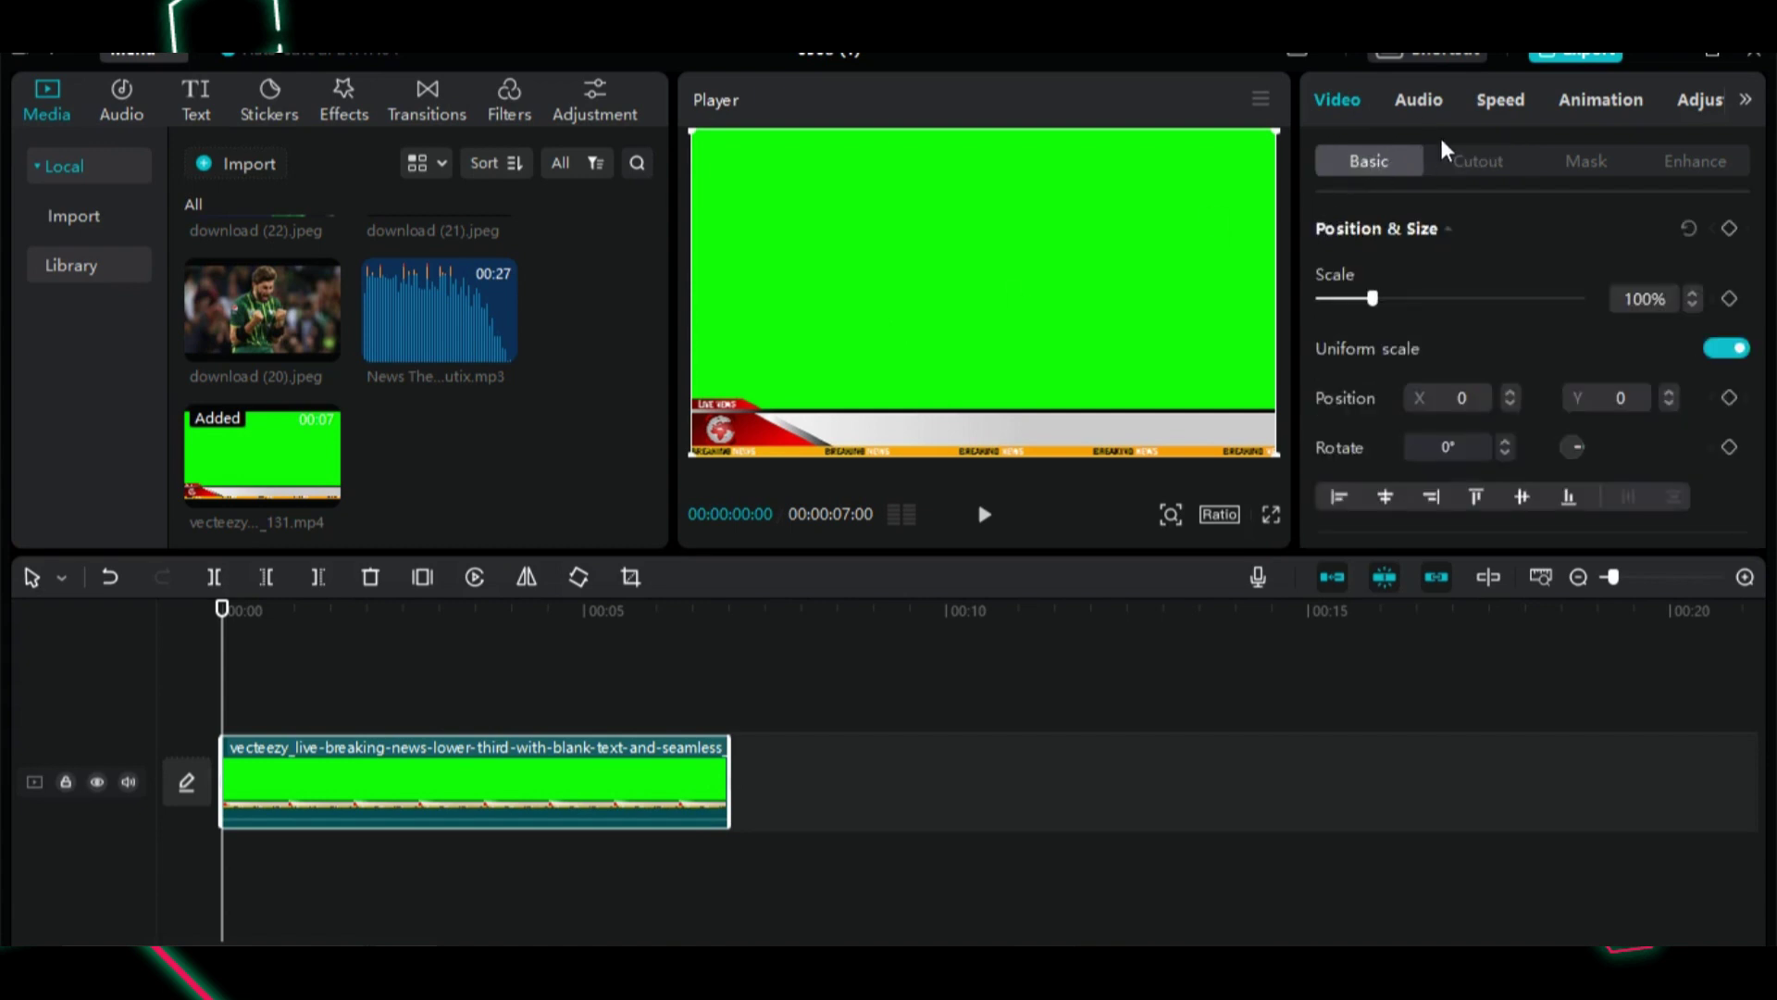
click(1467, 165)
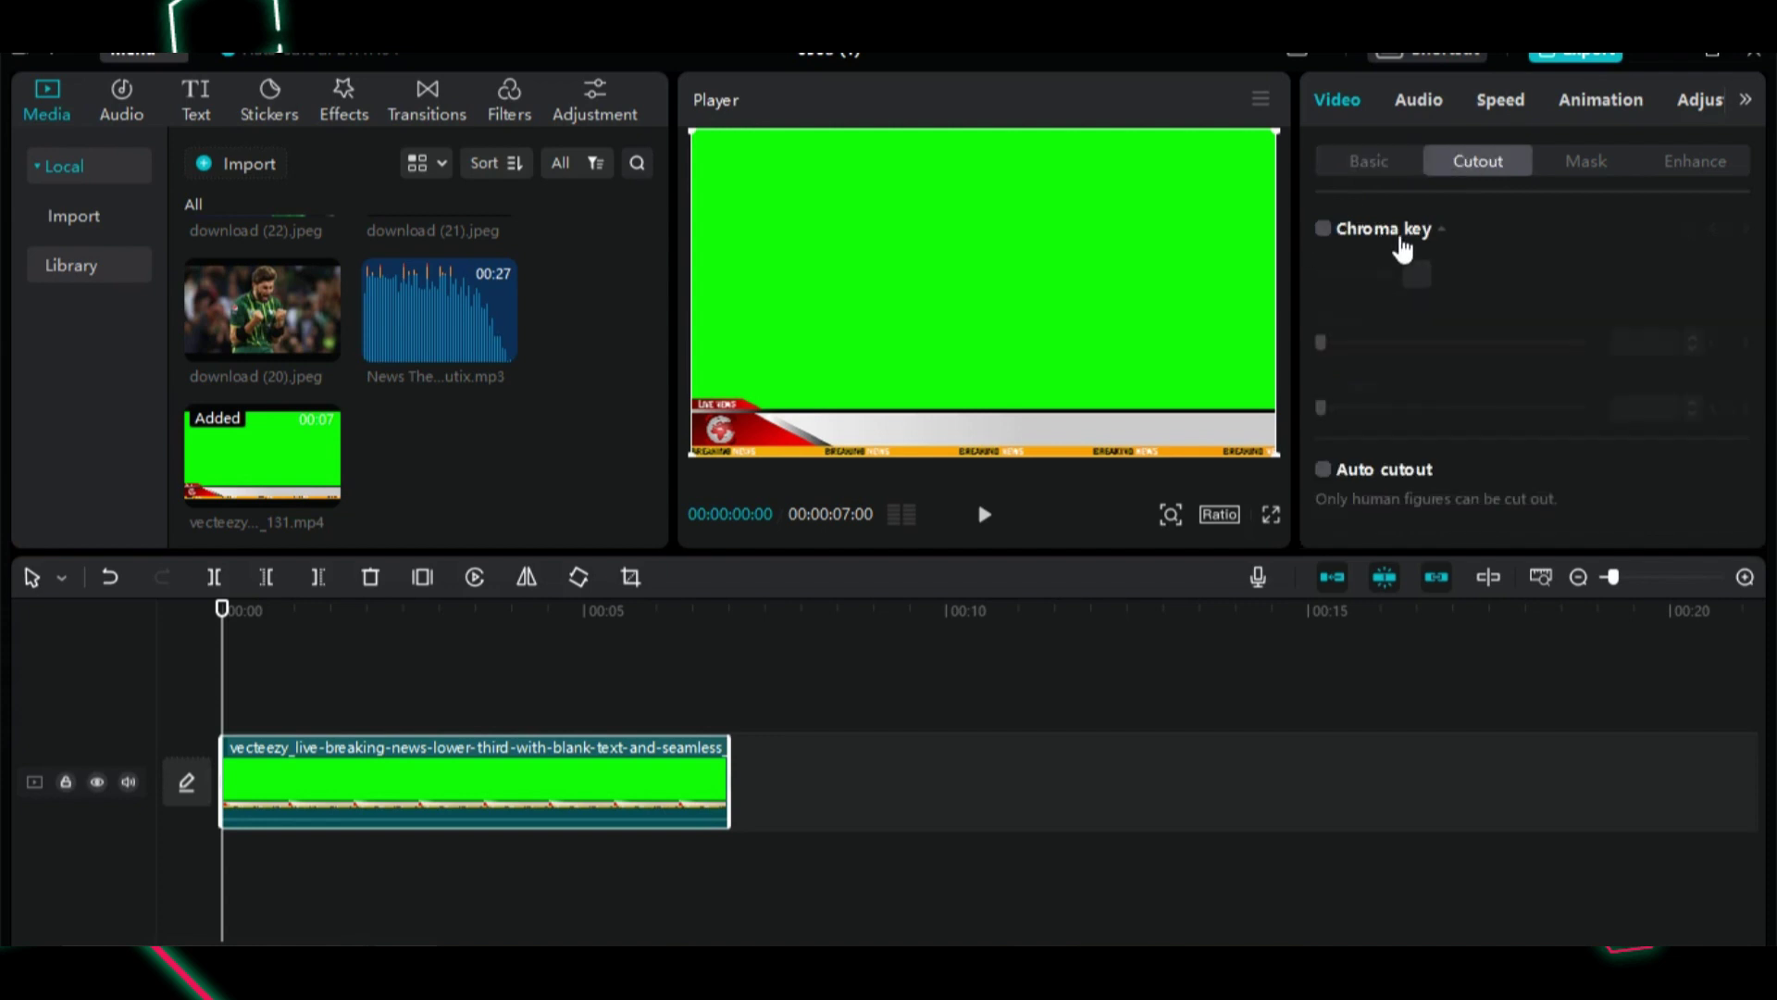
click(1324, 229)
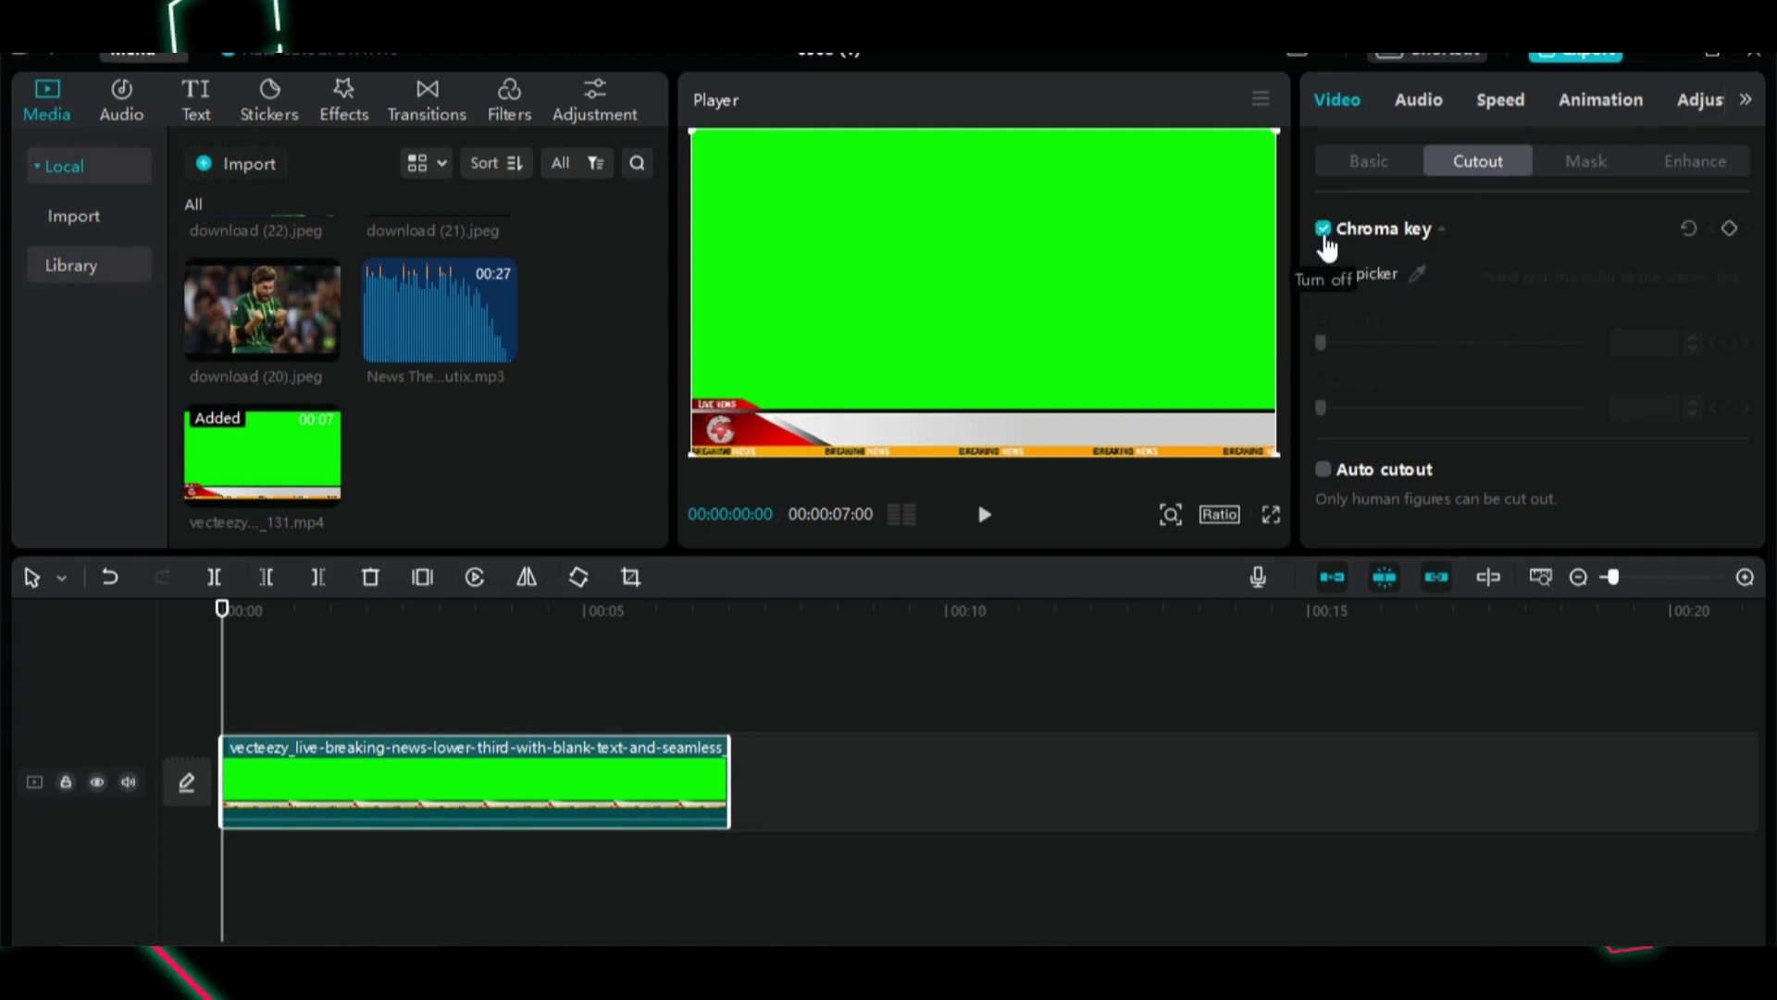
click(1417, 273)
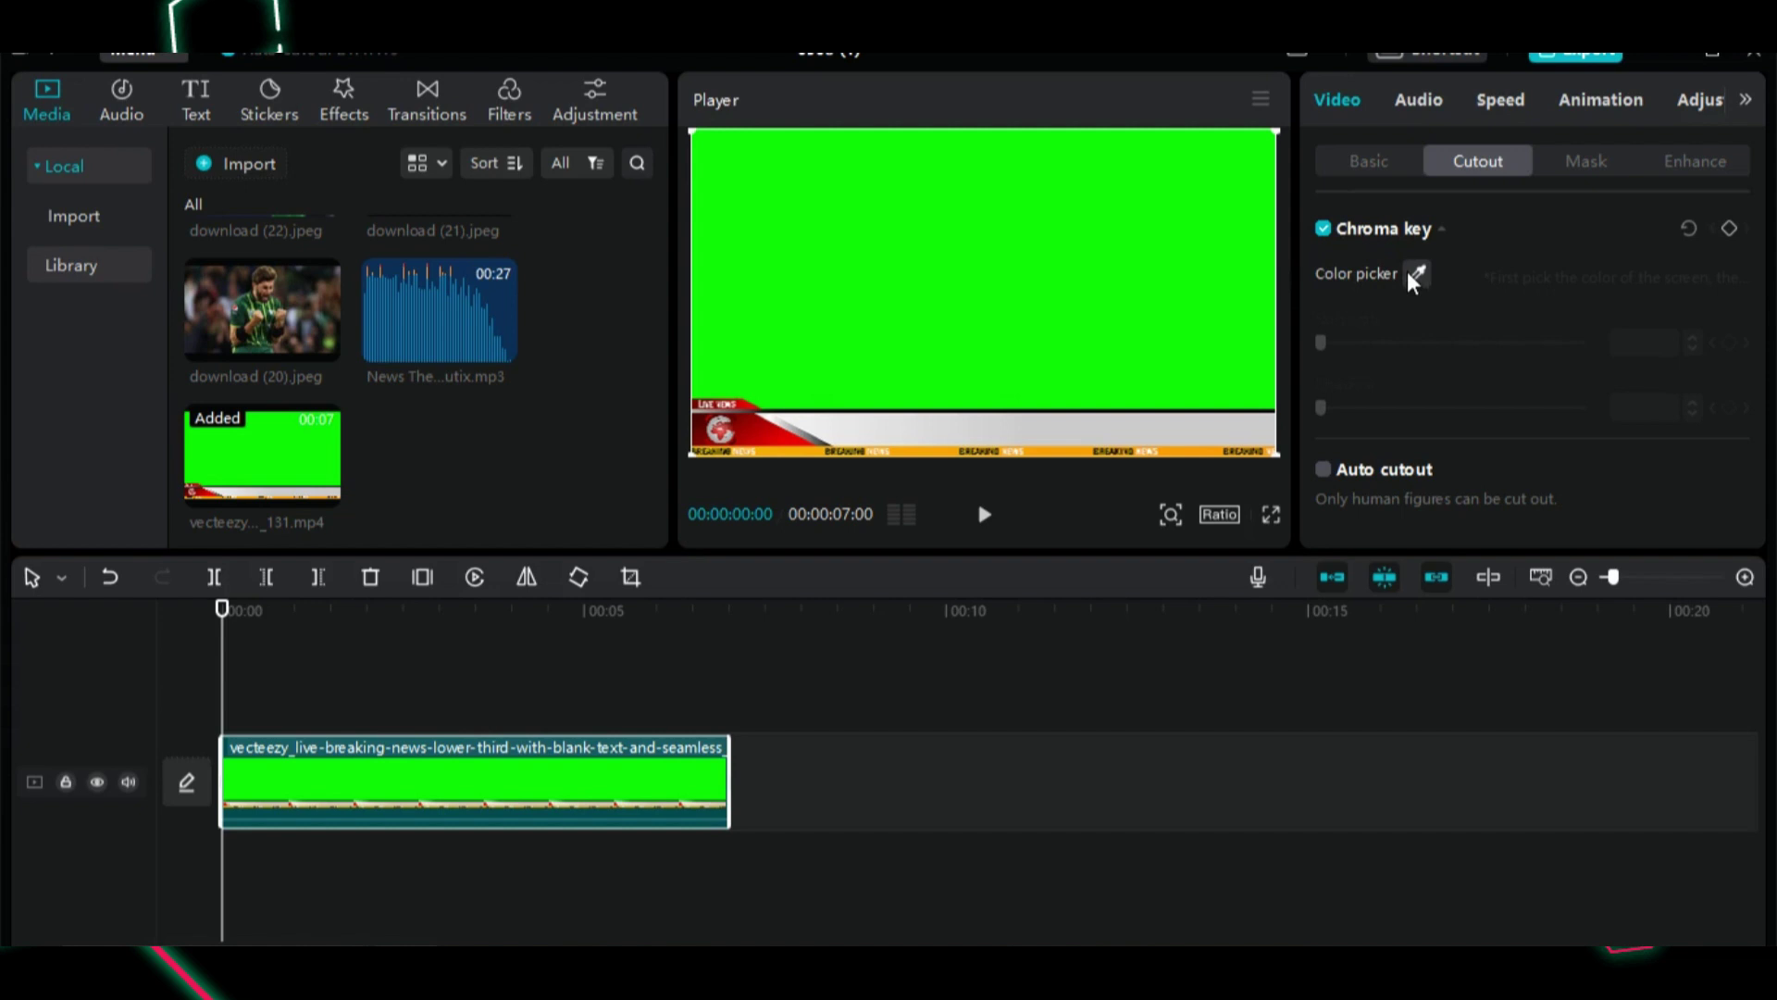
click(1087, 263)
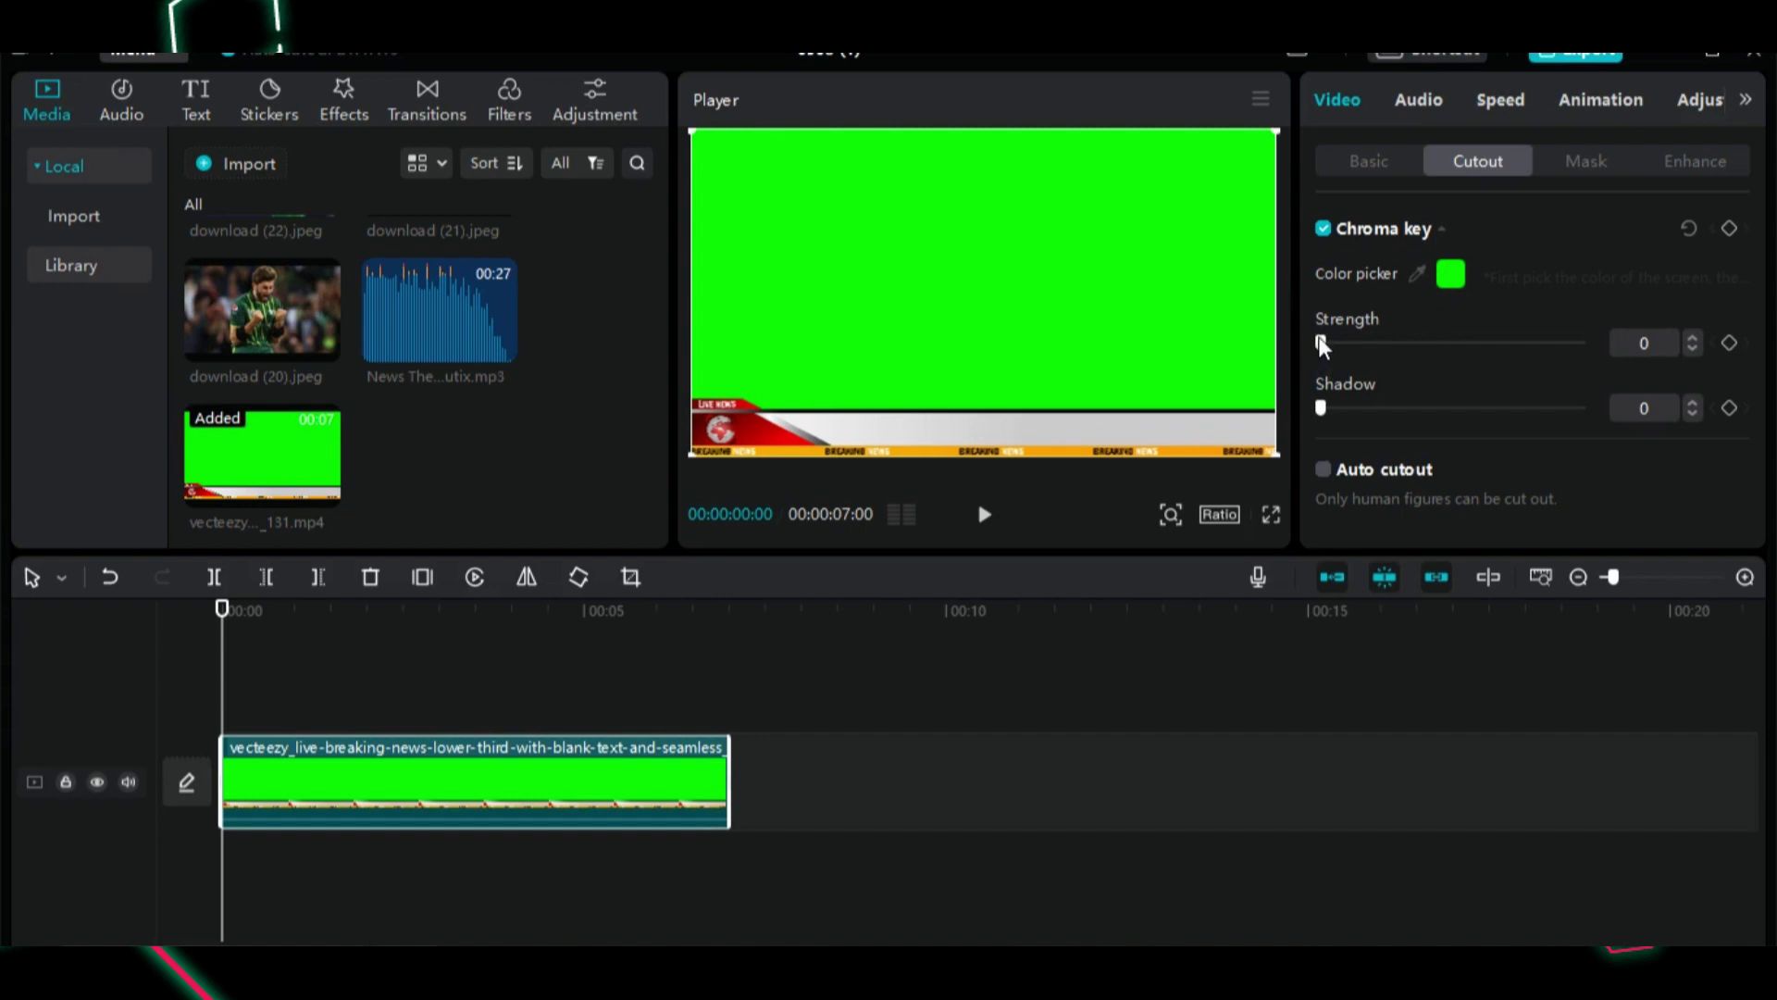
drag(1321, 343, 1574, 342)
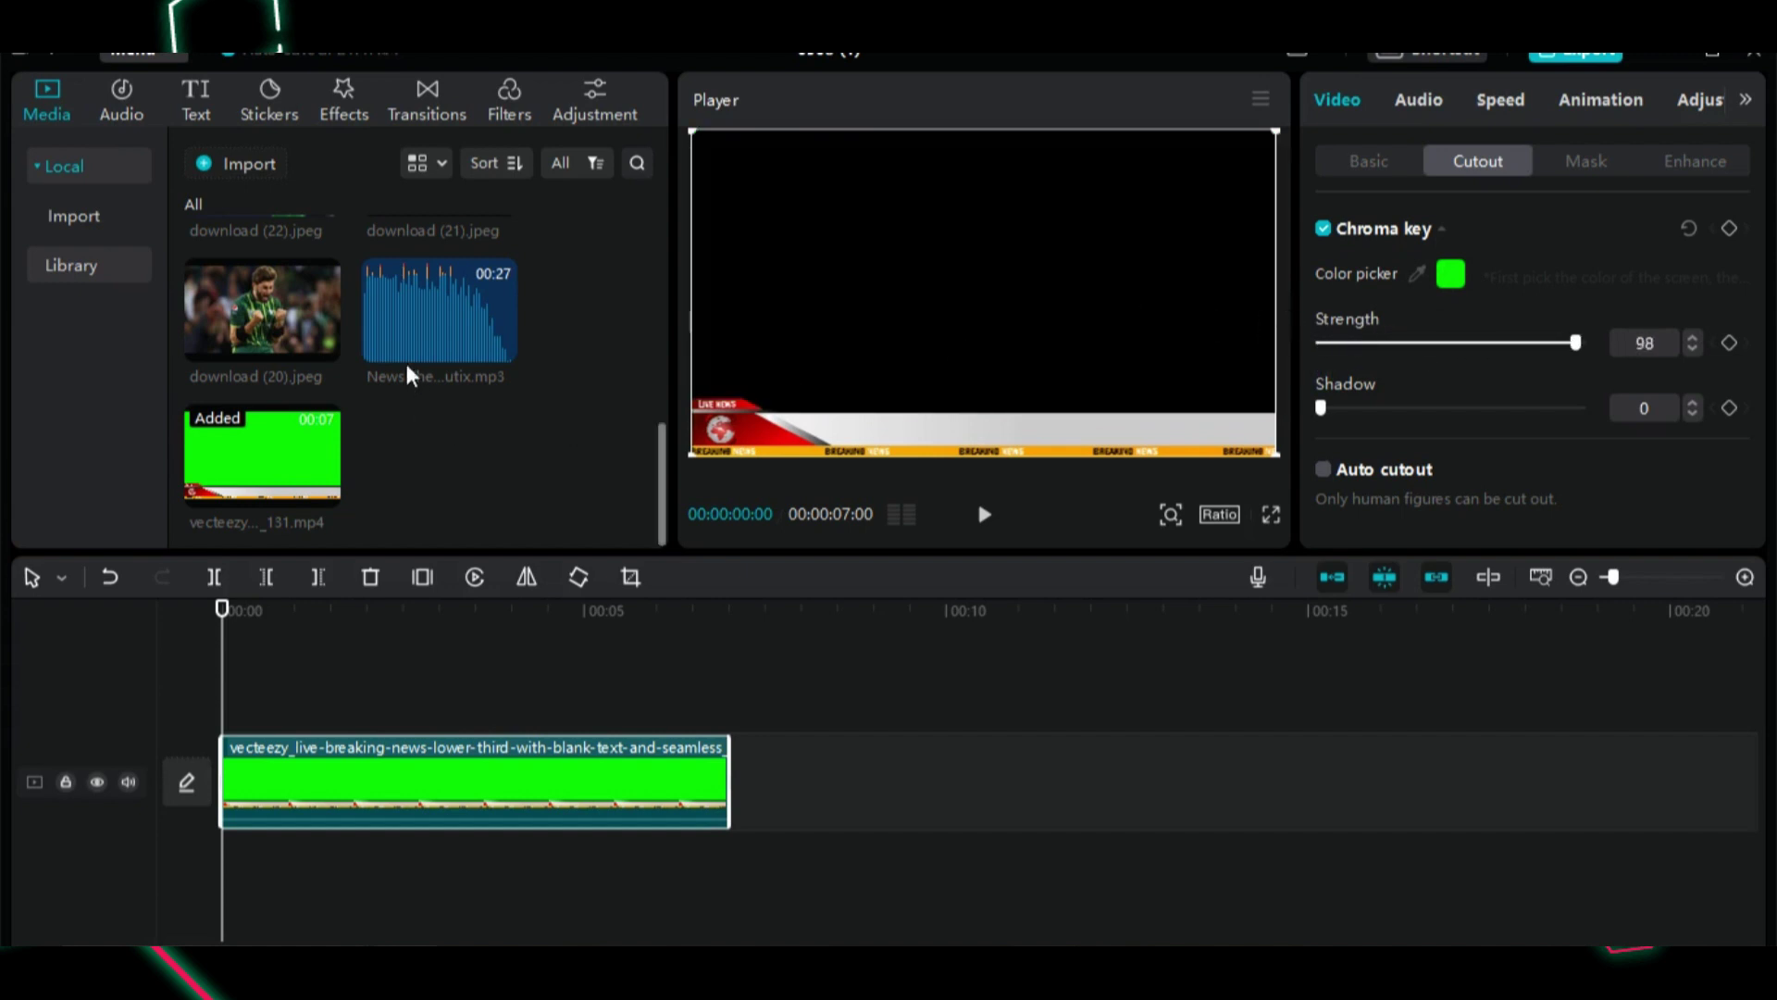
Step: Add the photo download (20).jpeg on a new track above the lower-third clip, starting at 00:00
drag(232, 294, 335, 664)
drag(471, 677, 454, 685)
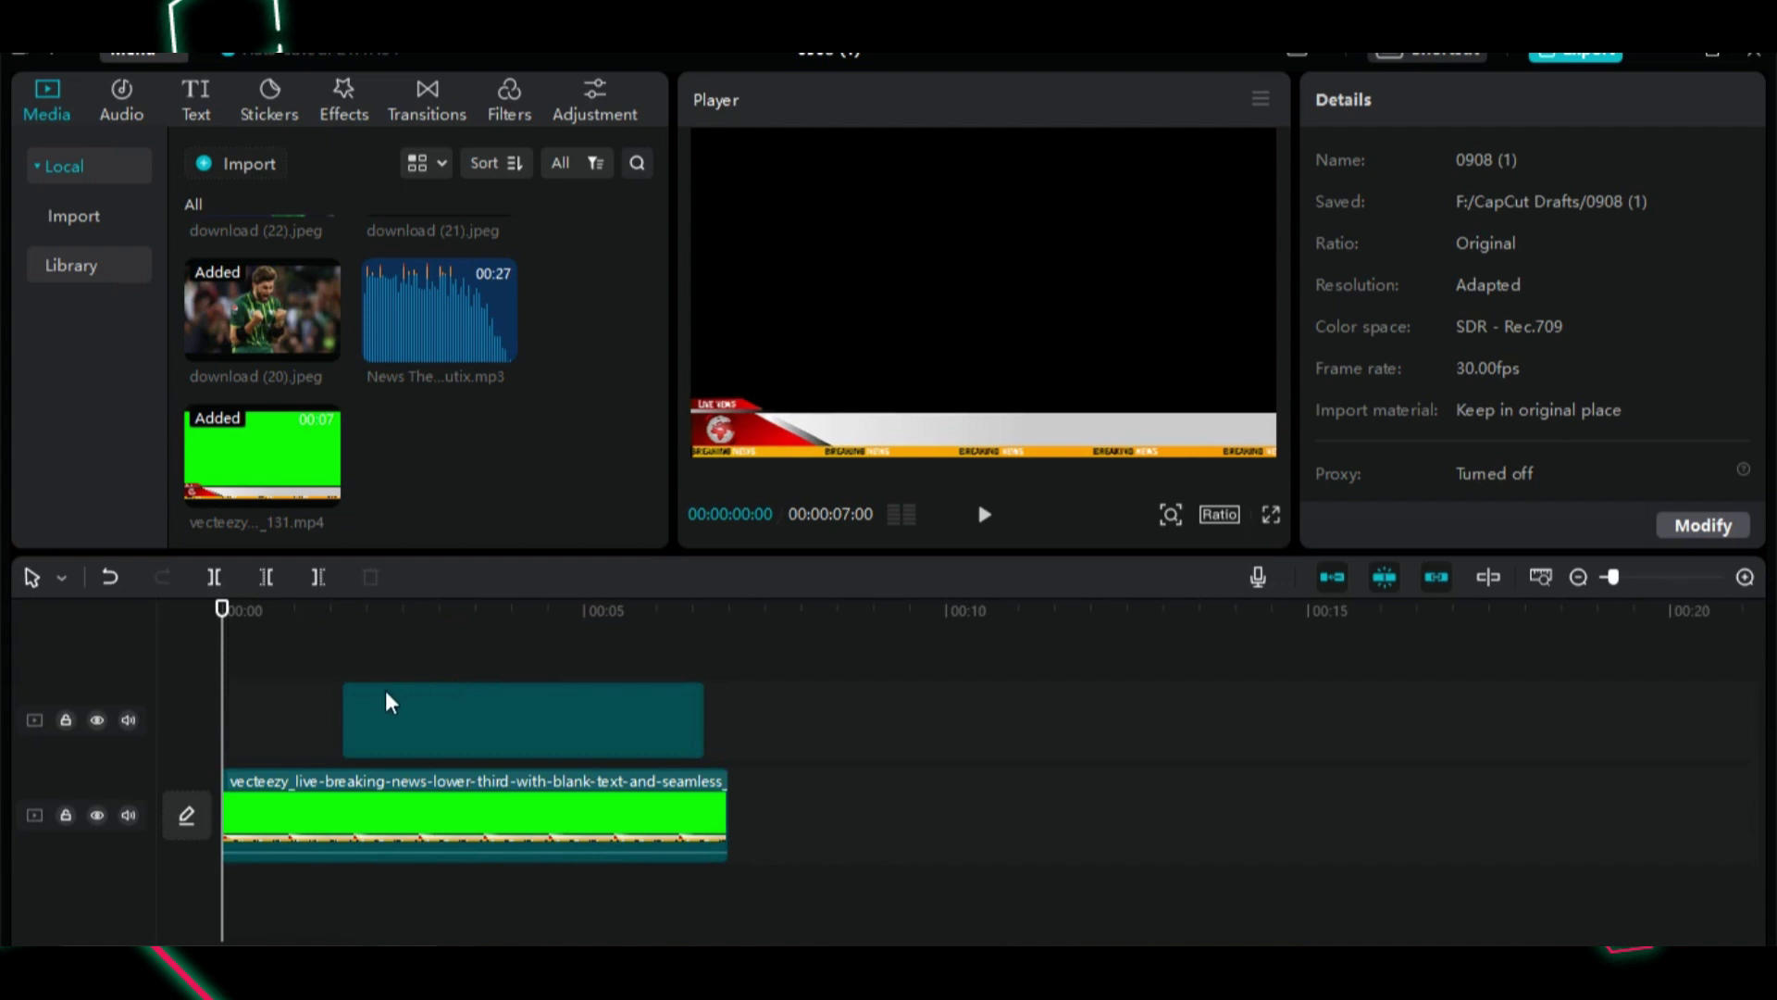
click(362, 717)
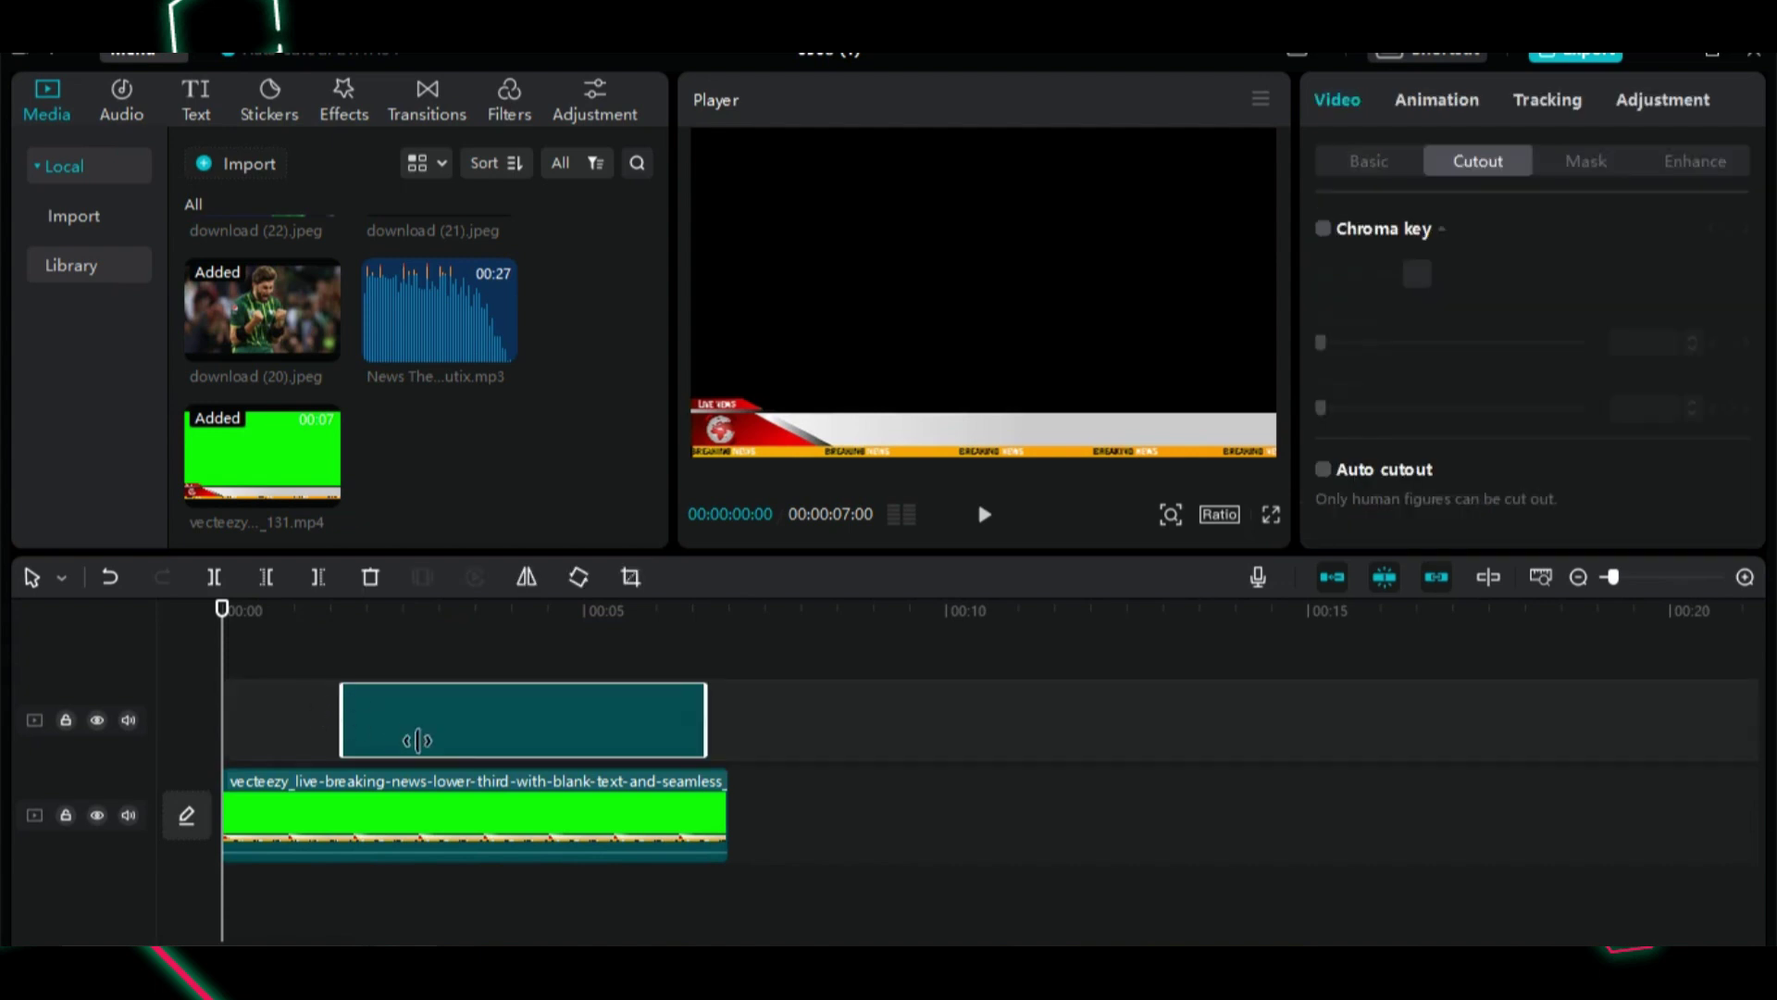
drag(450, 736, 360, 747)
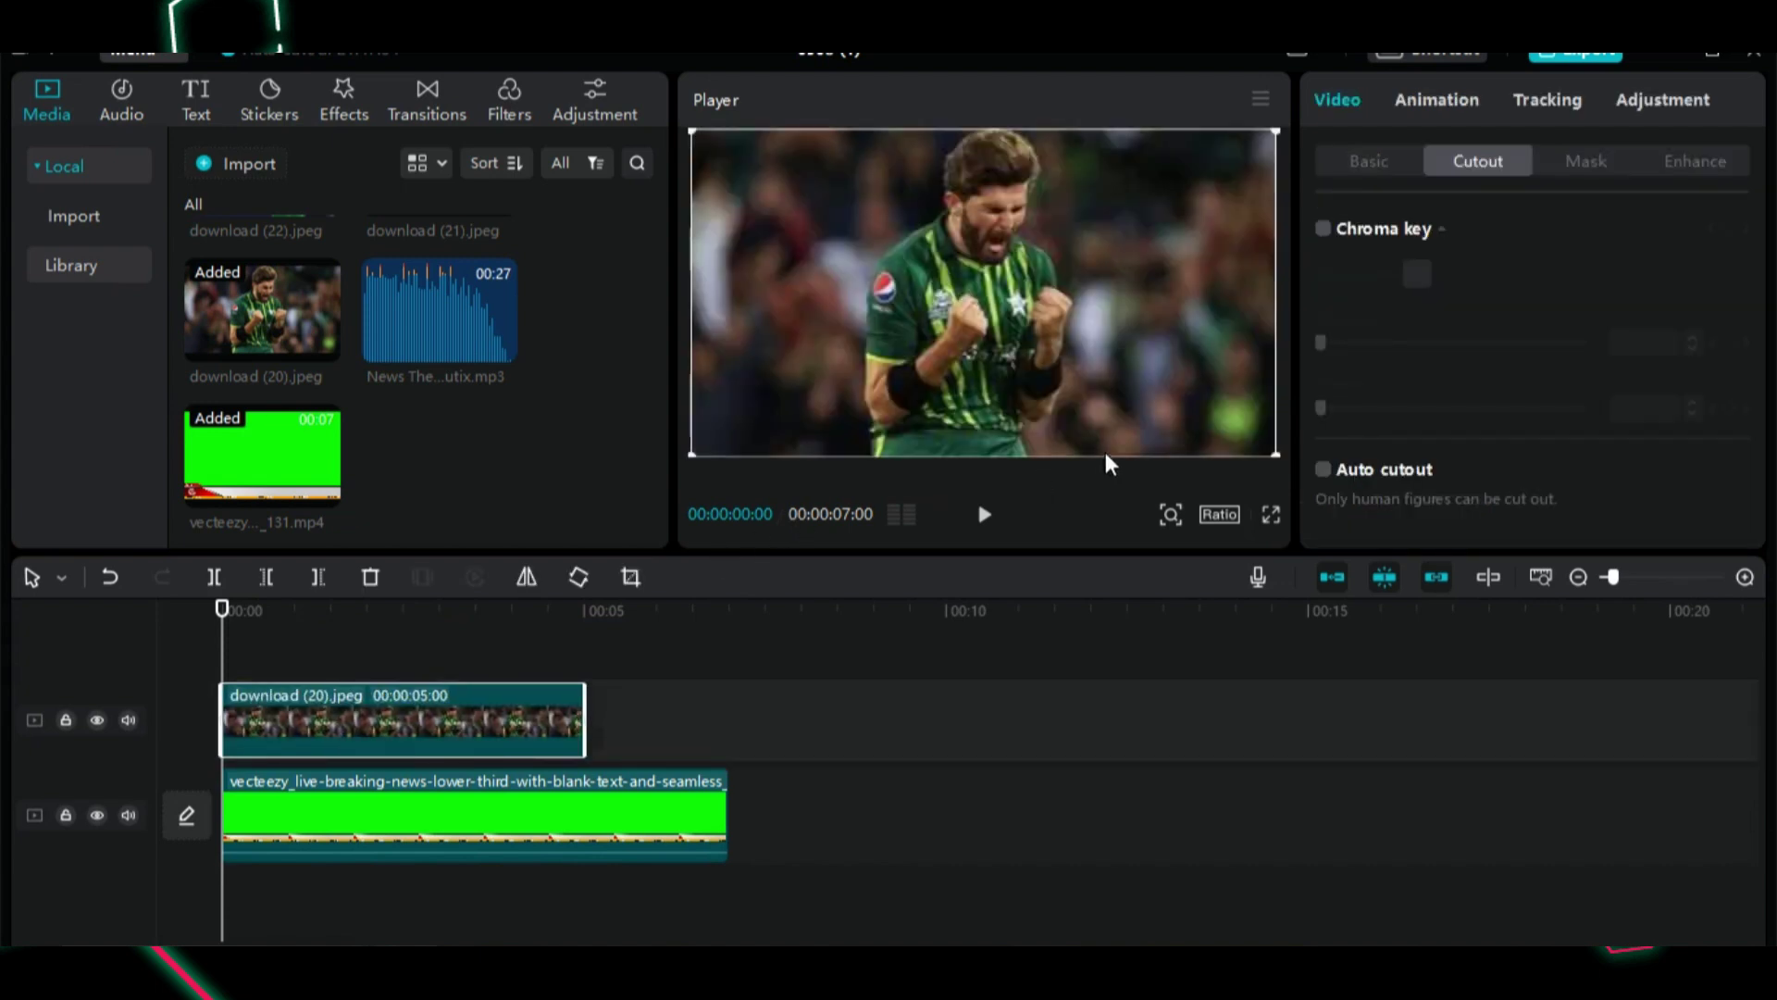
Step: Resize and reposition the download (20) photo in the preview frame so it sits above the breaking-news bar
drag(1276, 454, 1208, 408)
drag(1140, 352, 1116, 319)
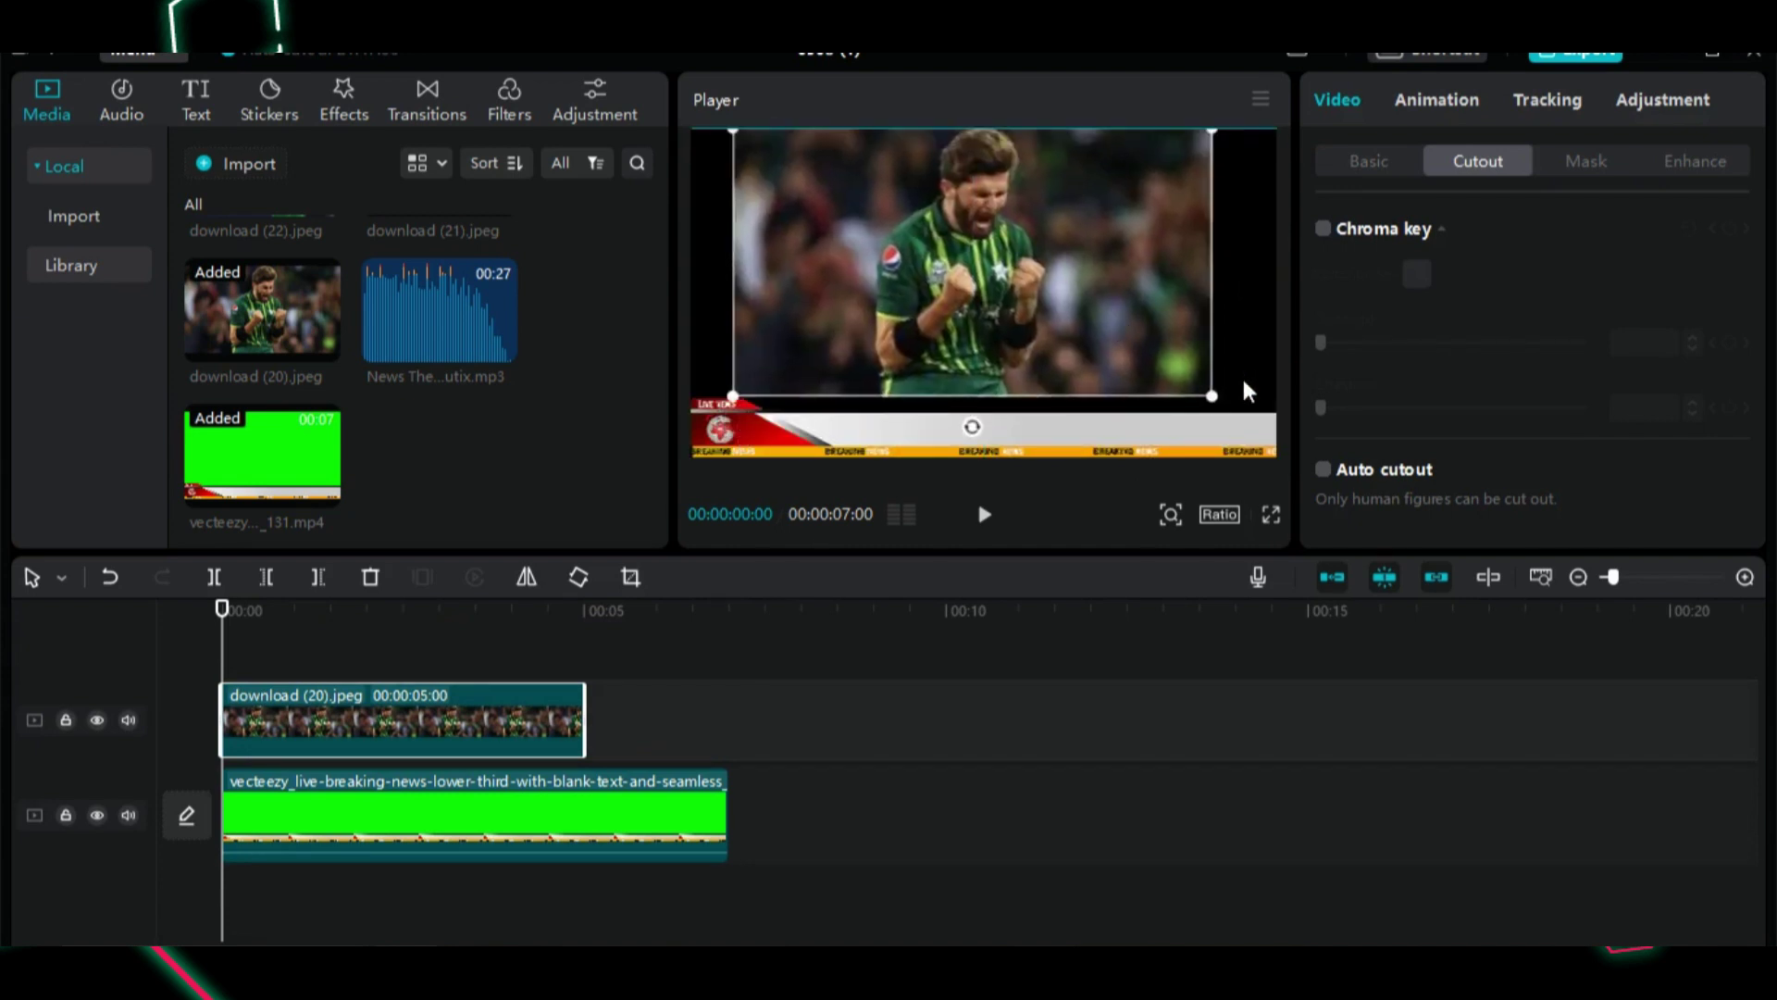
mouse_move(1209, 395)
mouse_down()
mouse_move(1295, 426)
mouse_move(1207, 370)
mouse_up()
Step: Move the lower-third clip to a track above the photo, starting at 00:00, and centre its overlay in the frame
drag(526, 841, 523, 685)
drag(625, 652, 630, 650)
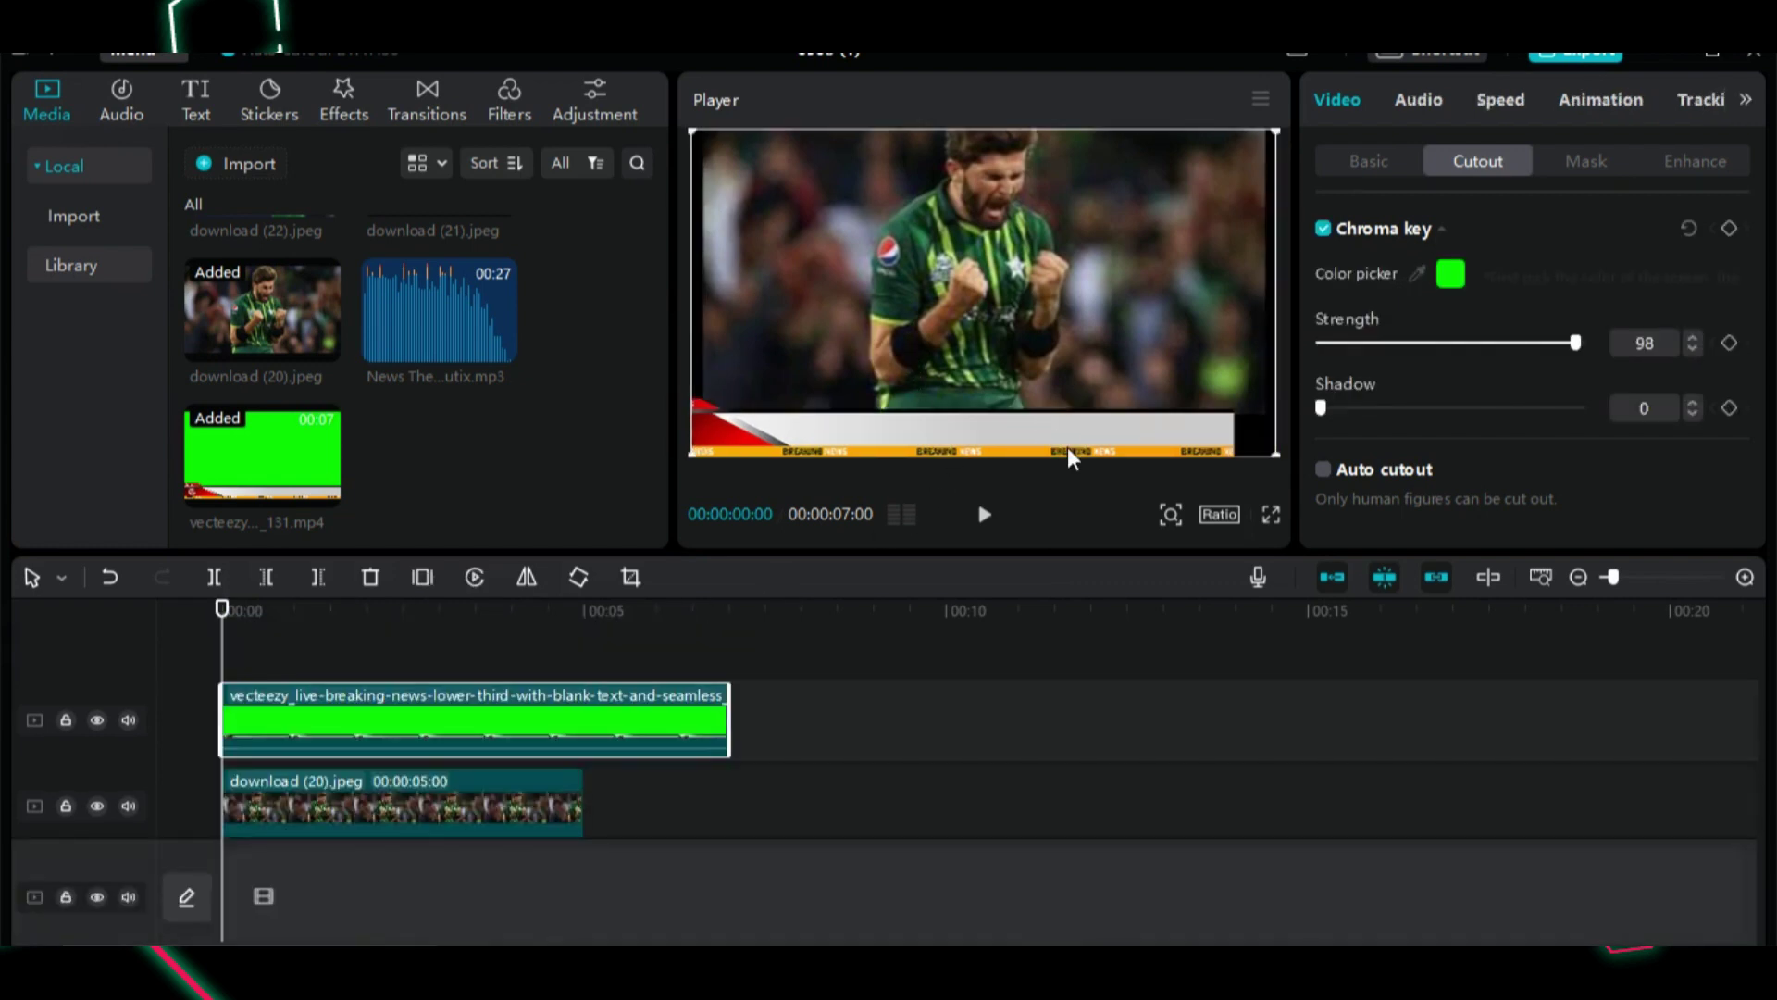
drag(1046, 435, 1092, 426)
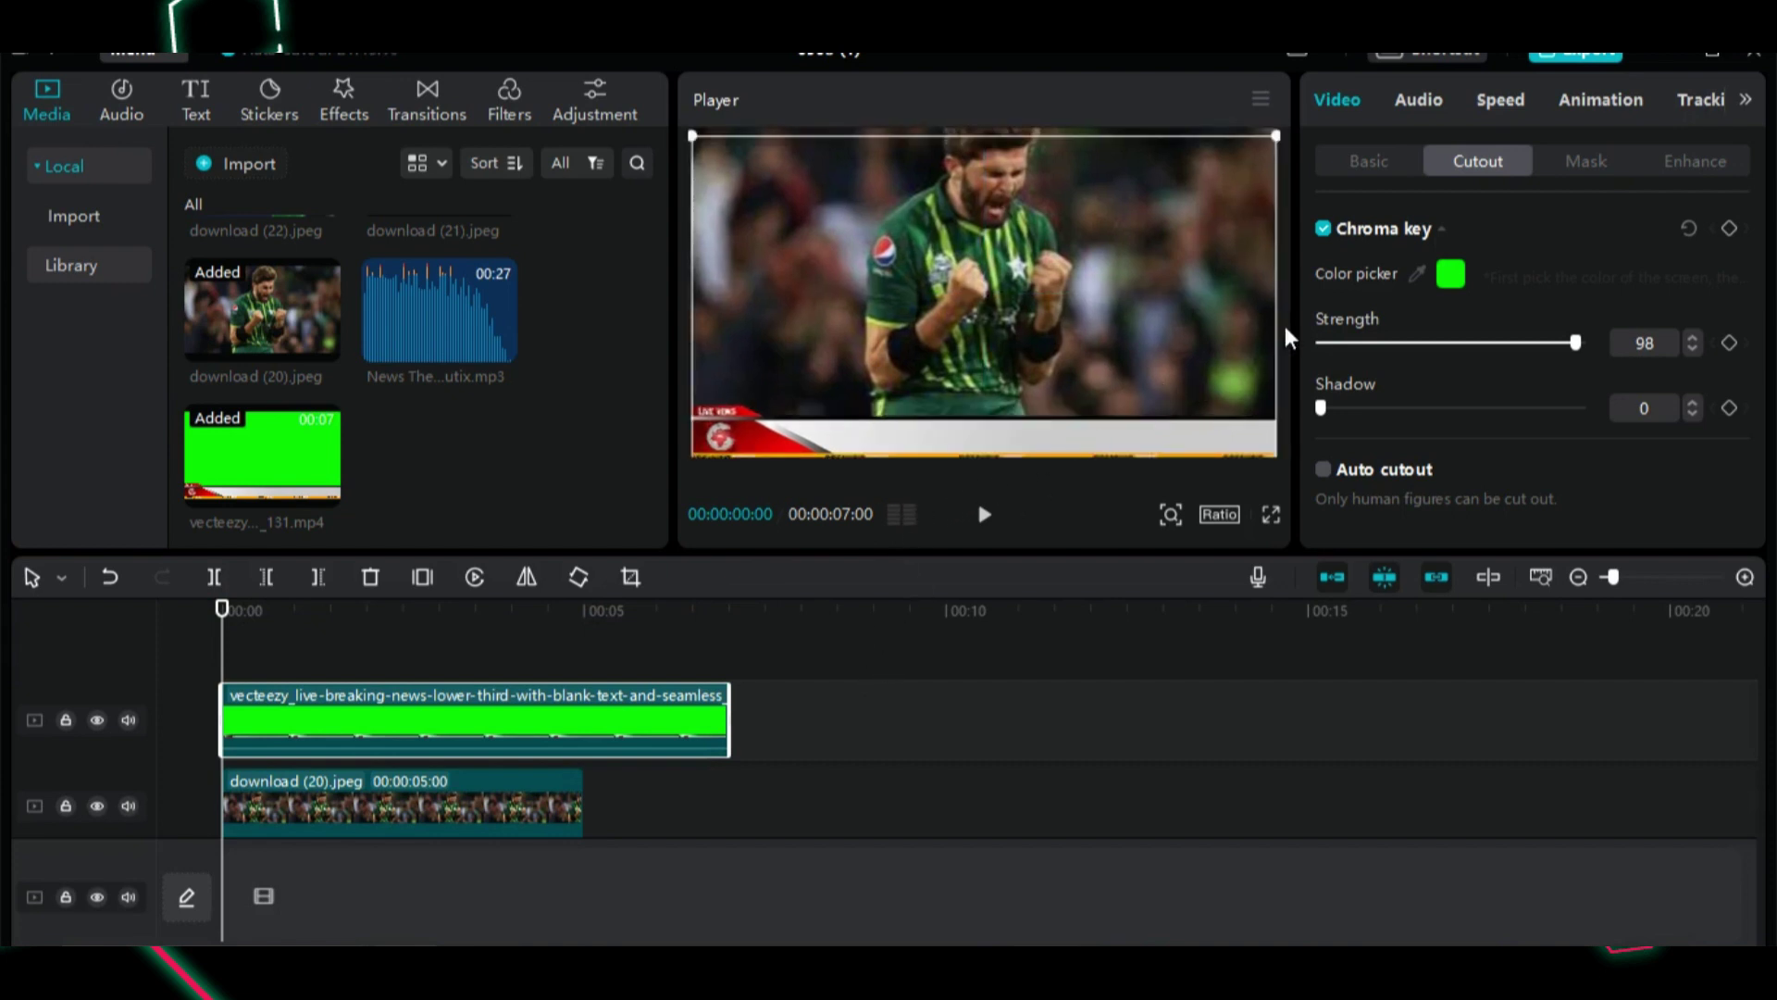
drag(1212, 365, 1208, 357)
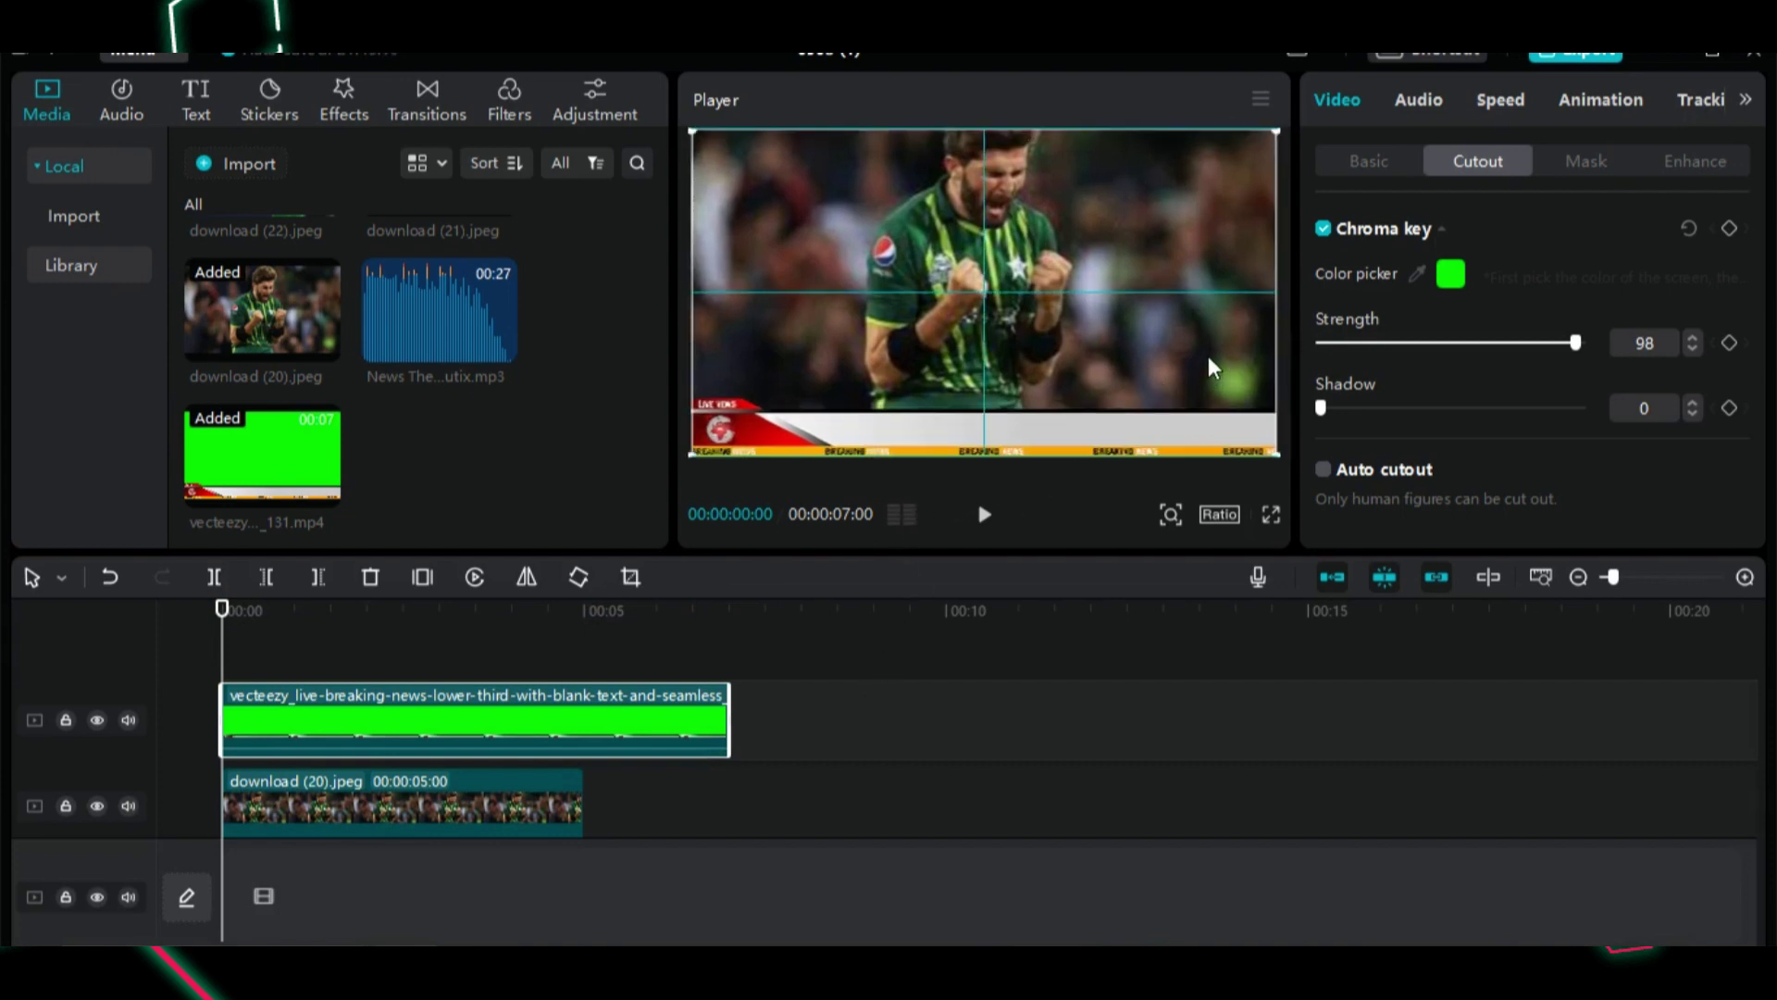
Step: Play the composition in full-screen preview to check the lower third over the photo, and return to the editor
click(1270, 514)
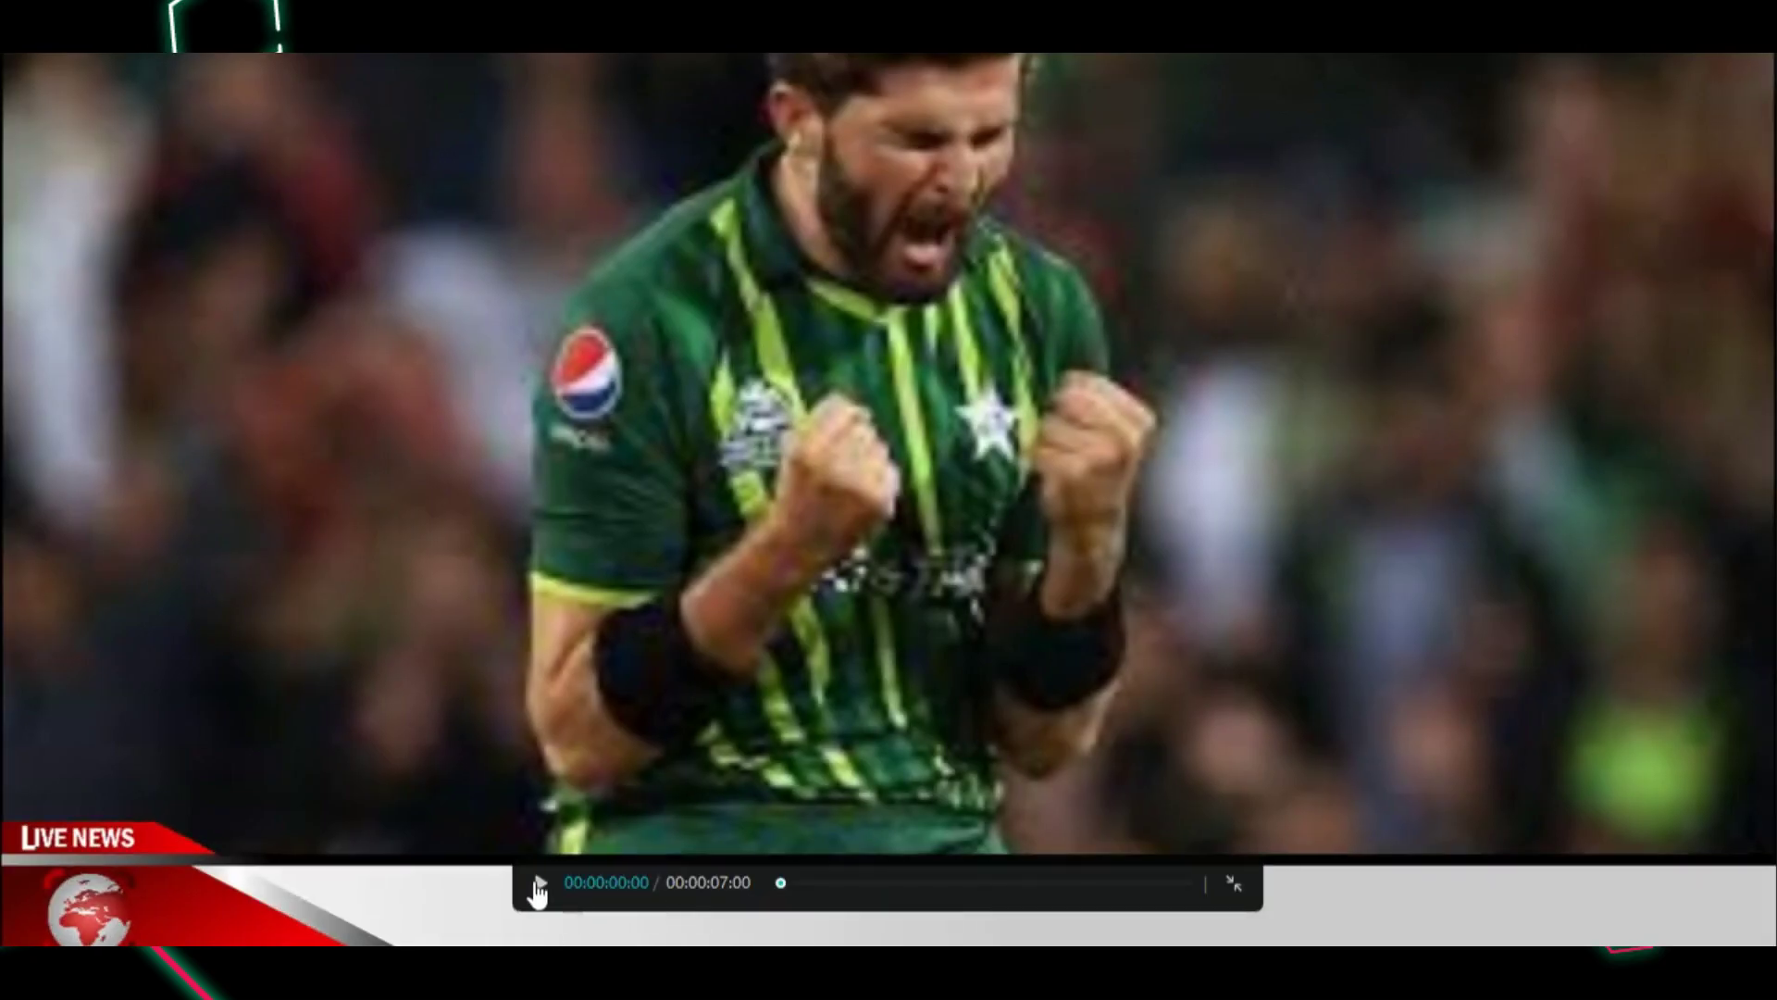
click(537, 884)
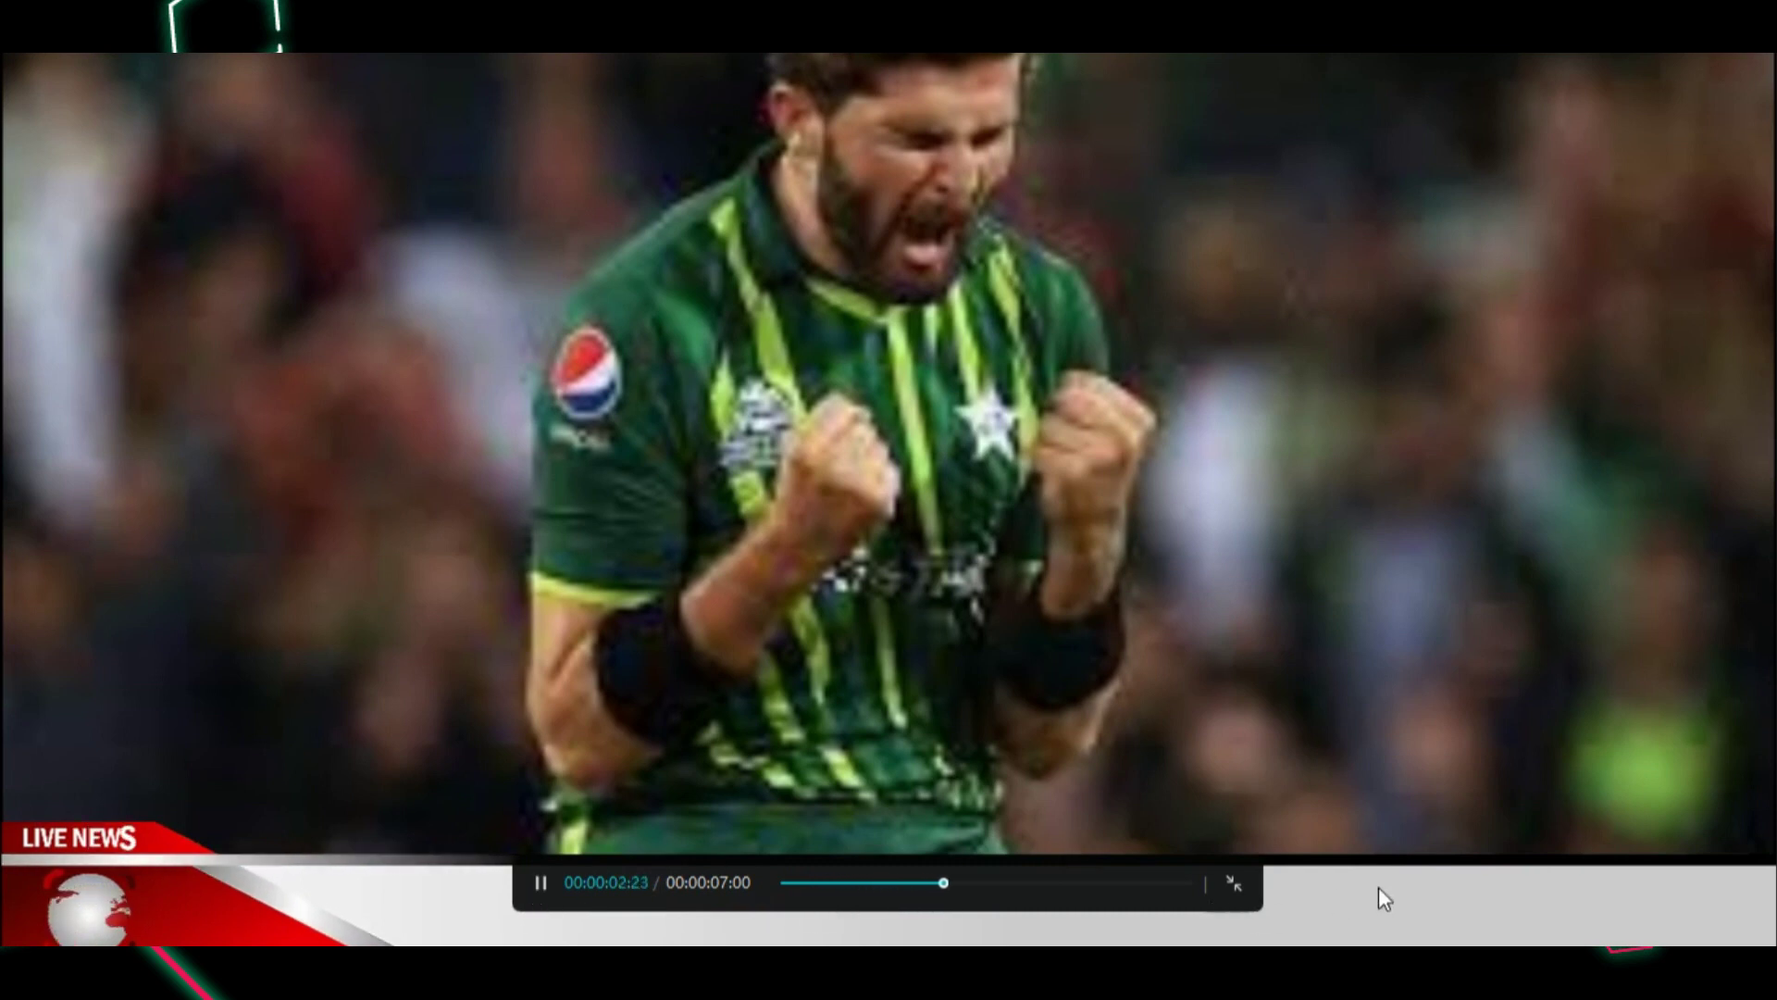
click(1236, 889)
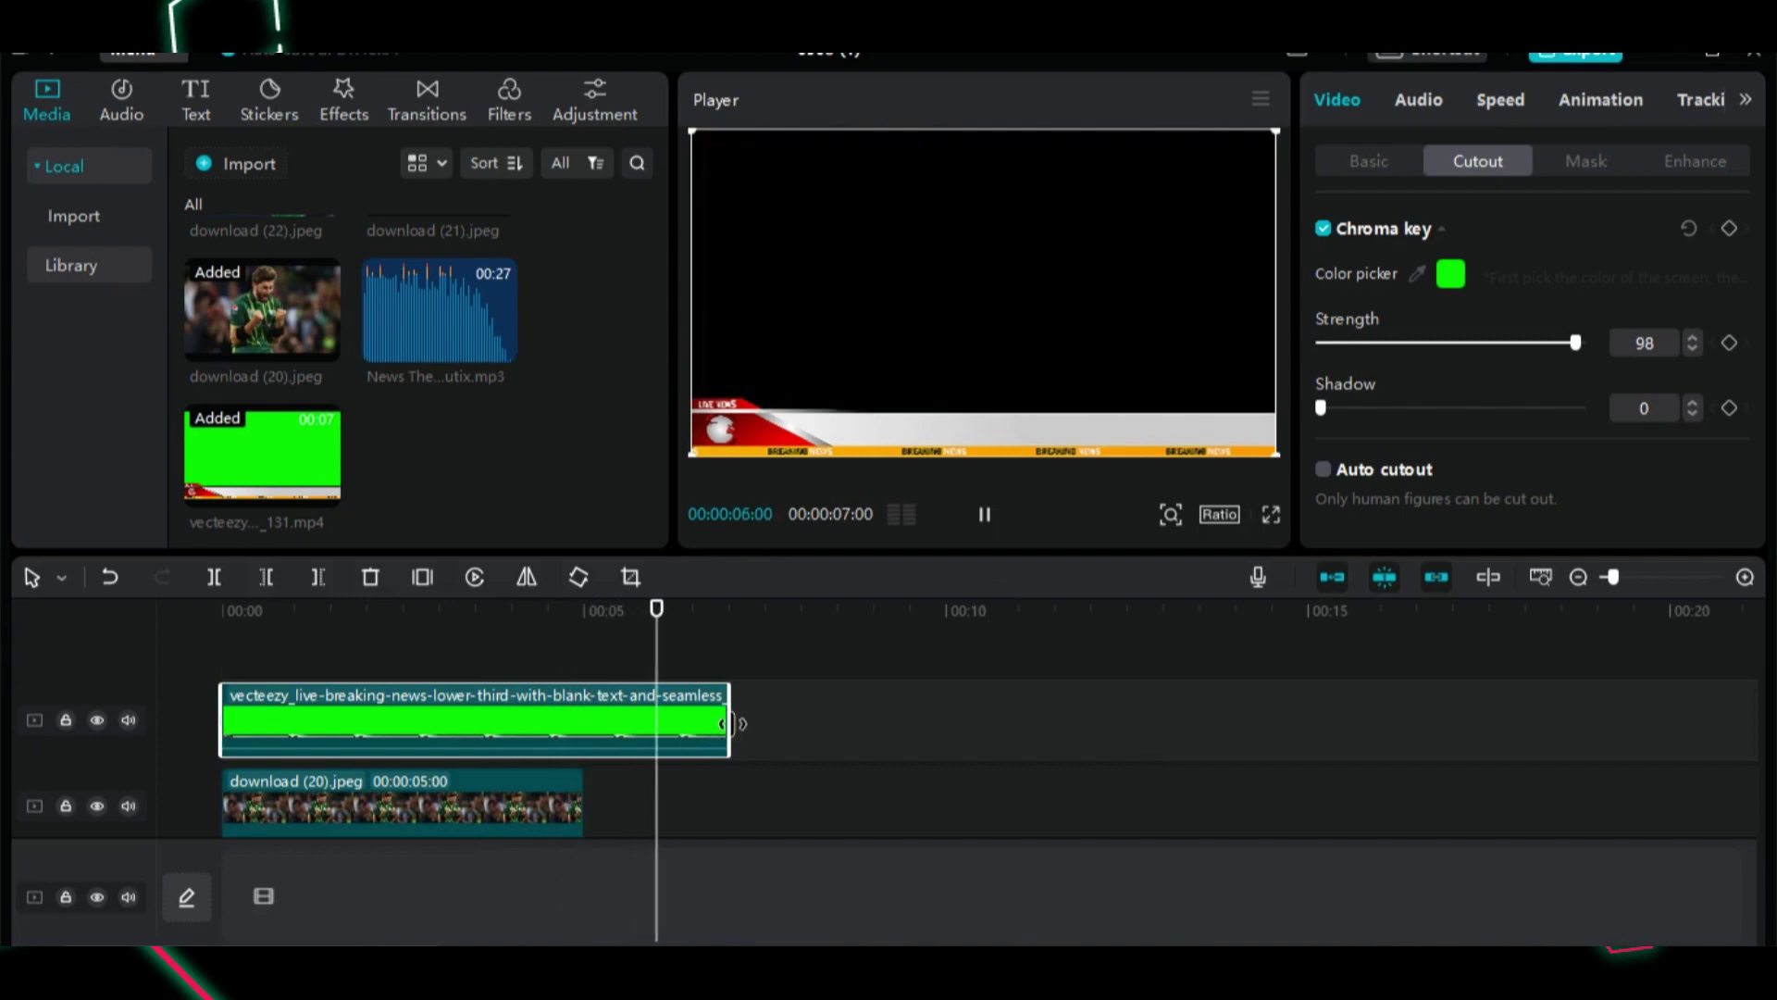
Step: Trim the end of the lower-third clip so that it lasts about 2 seconds
drag(725, 722, 352, 733)
scroll(372, 396, up, 3)
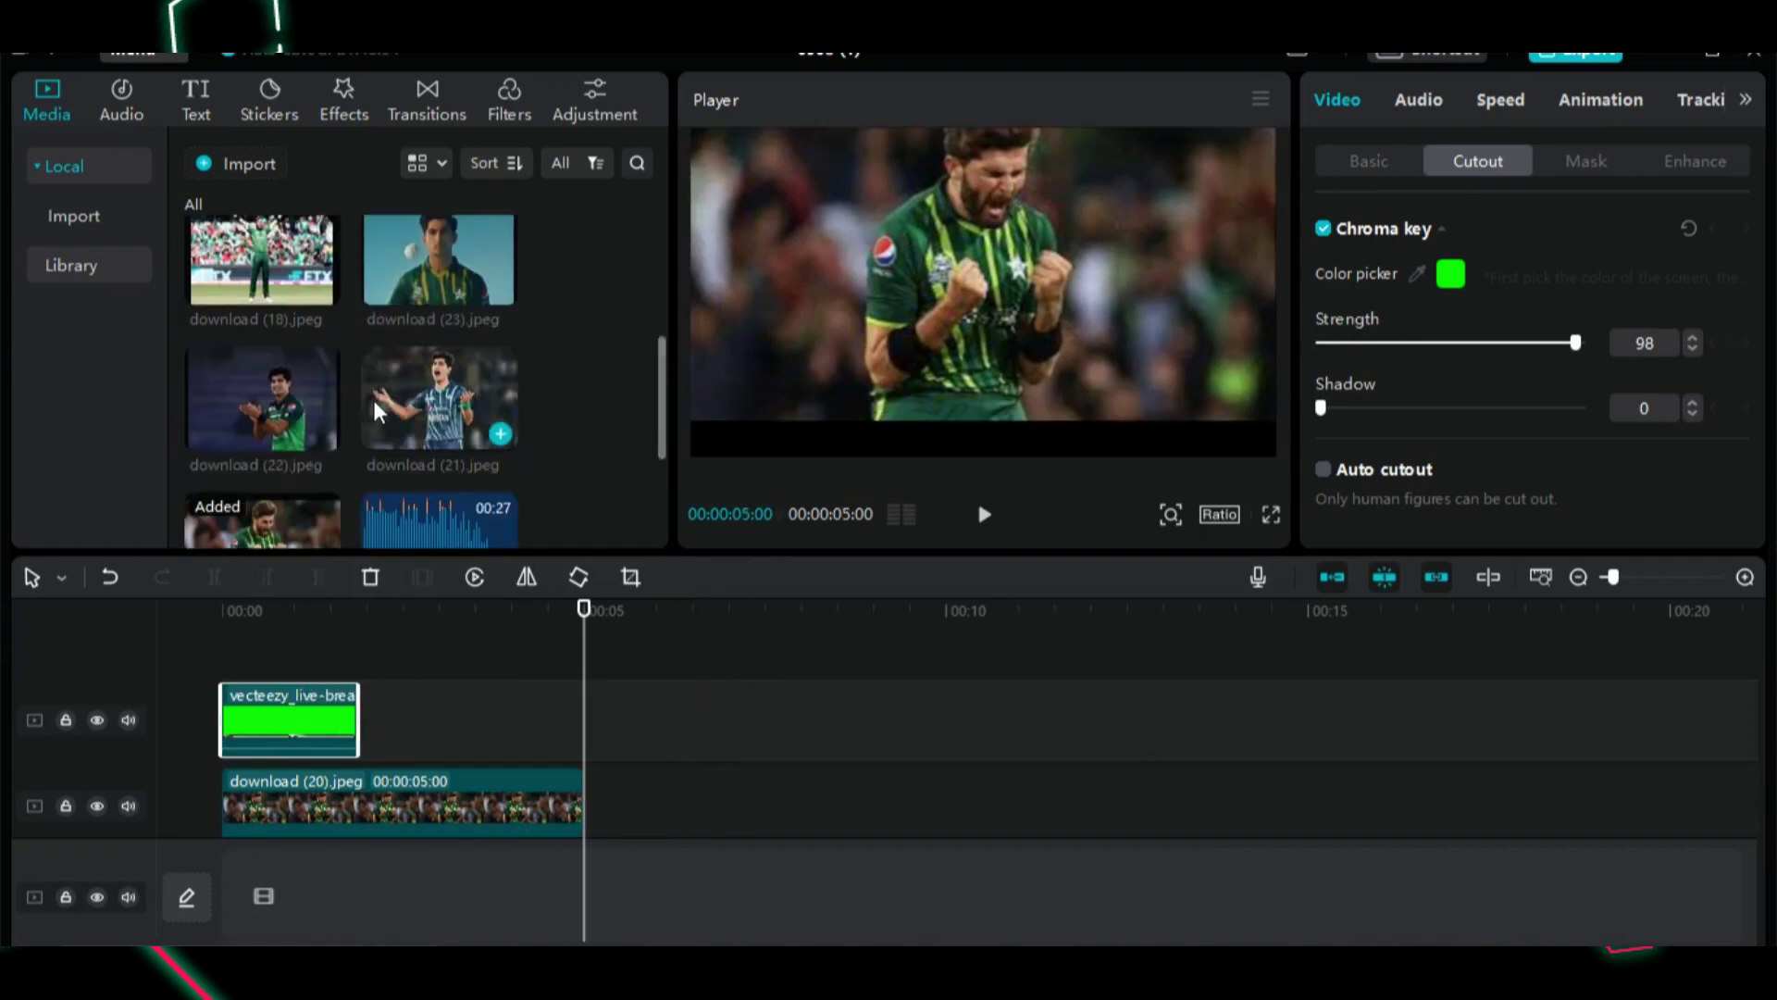
scroll(369, 347, down, 5)
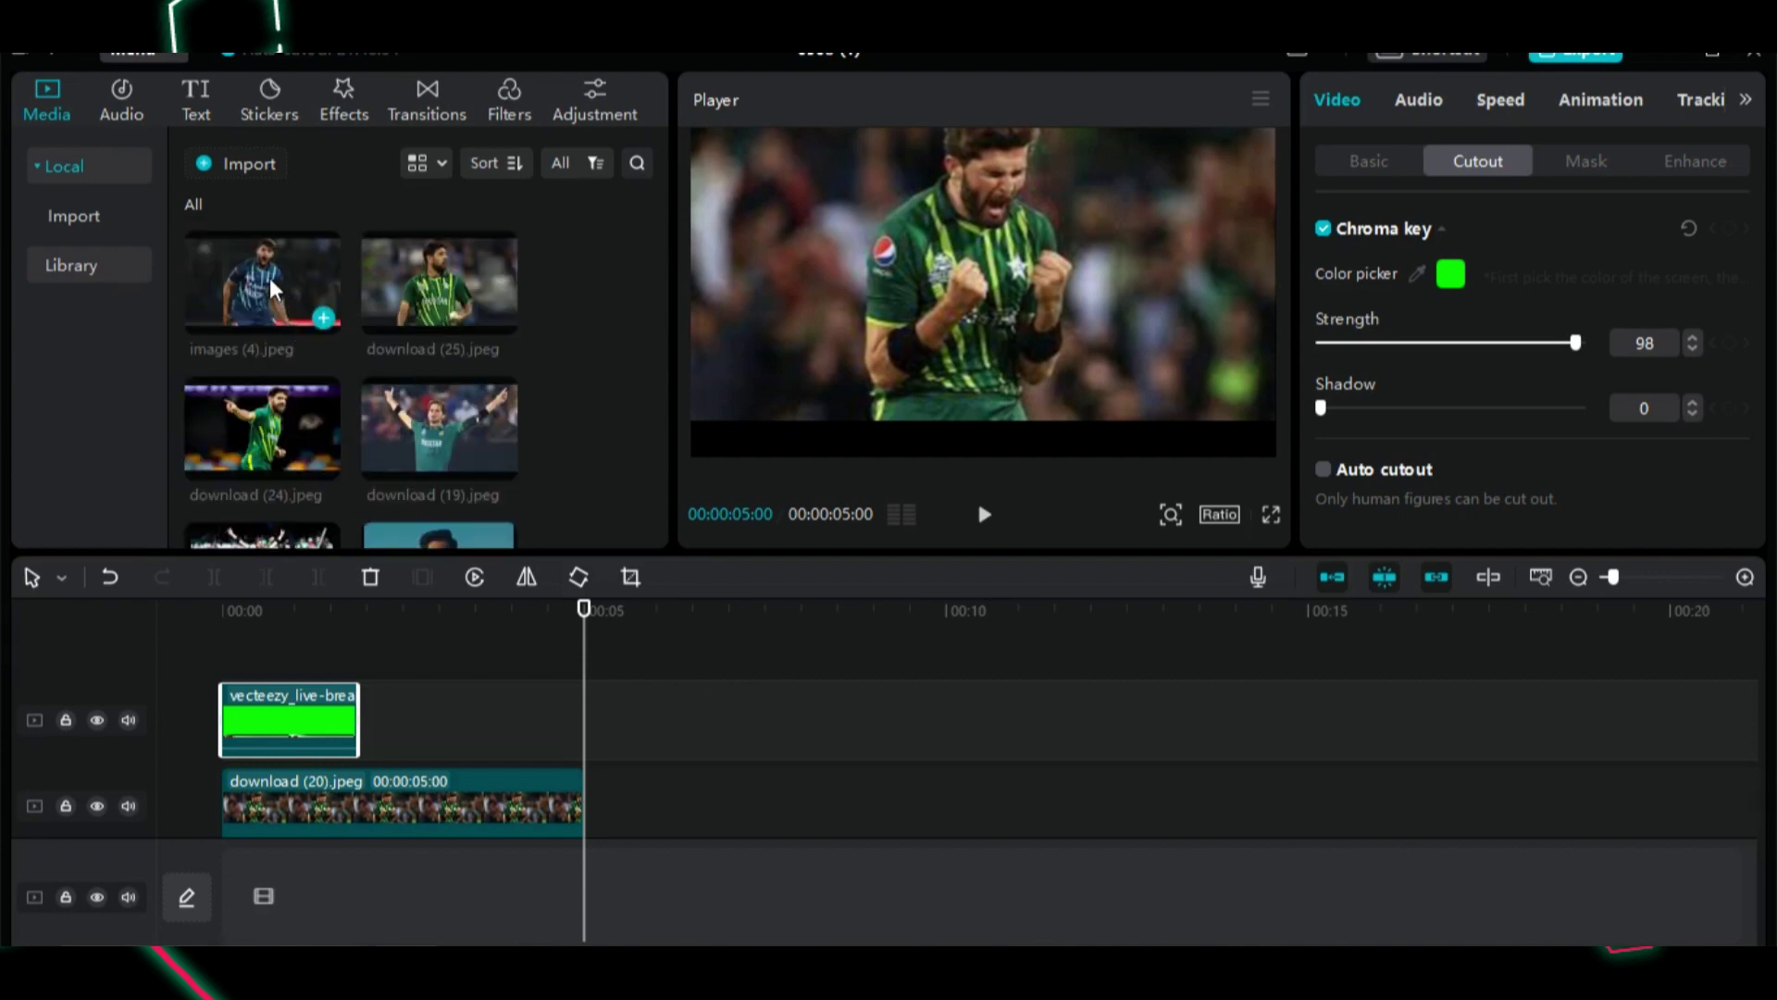
Step: Place the images (4) photo on the timeline directly after the download (20) photo
drag(270, 278, 354, 718)
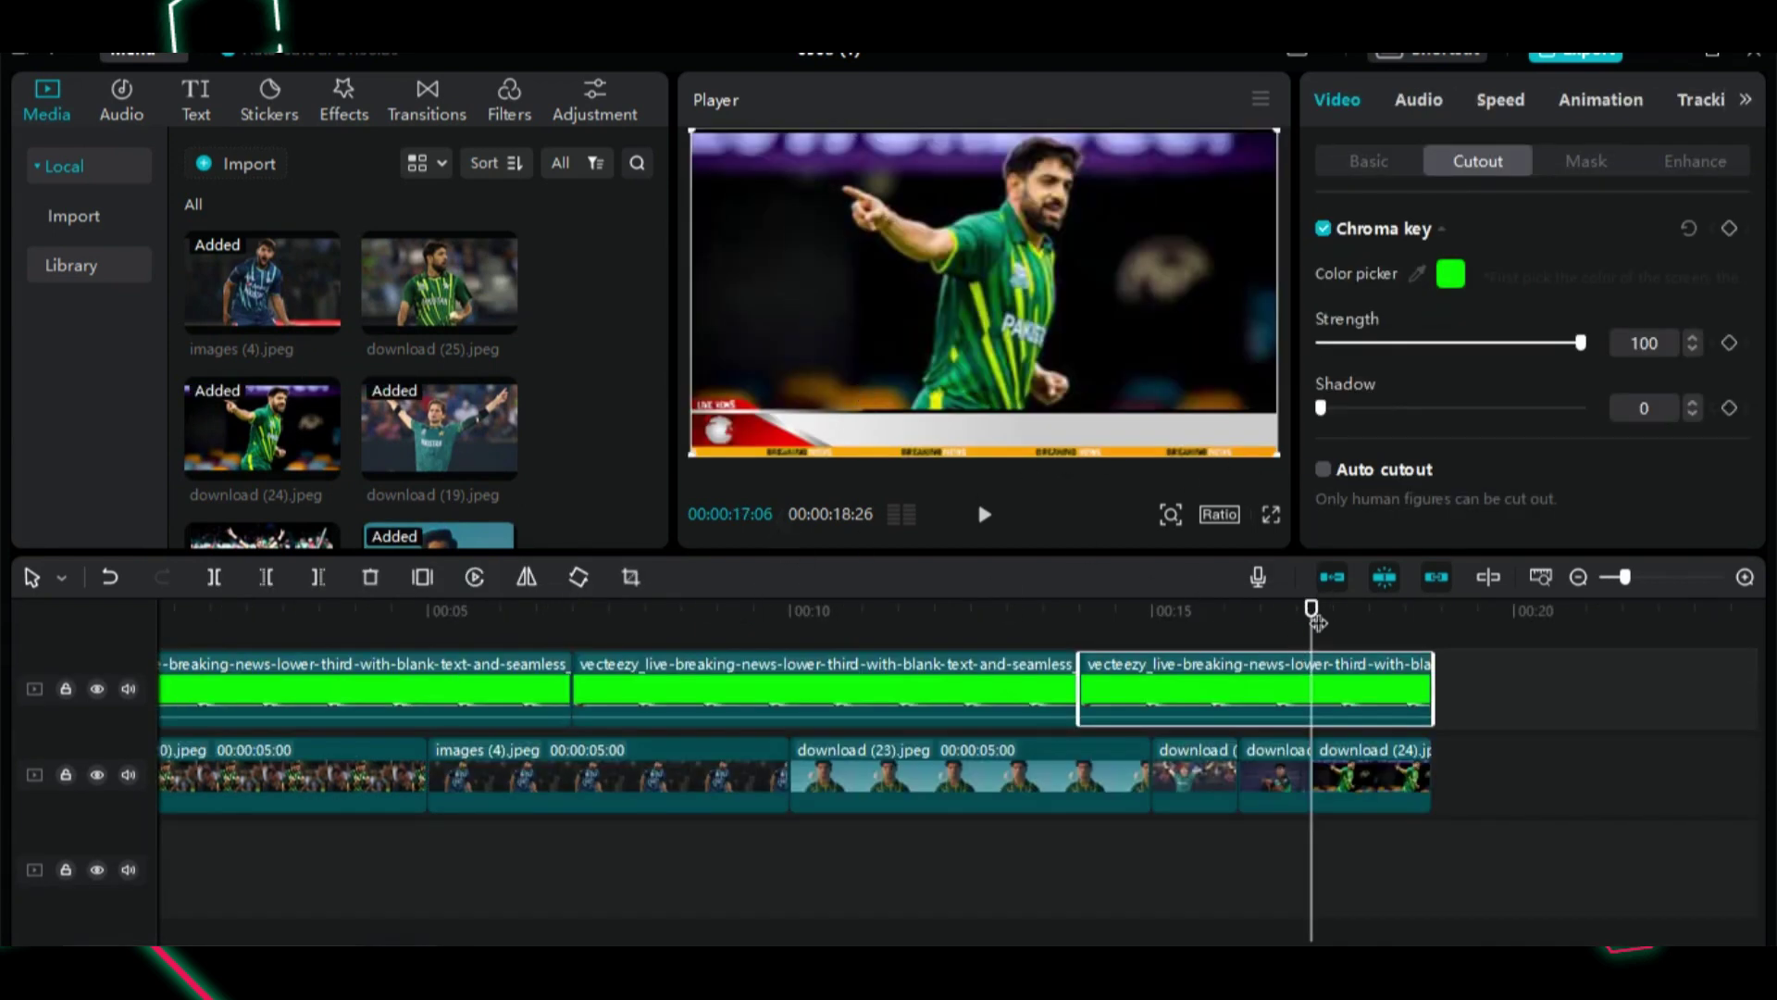
Step: Return the playhead to the start and add the News Theme 1 music on an audio track beginning at 00:00
drag(1309, 618, 20, 681)
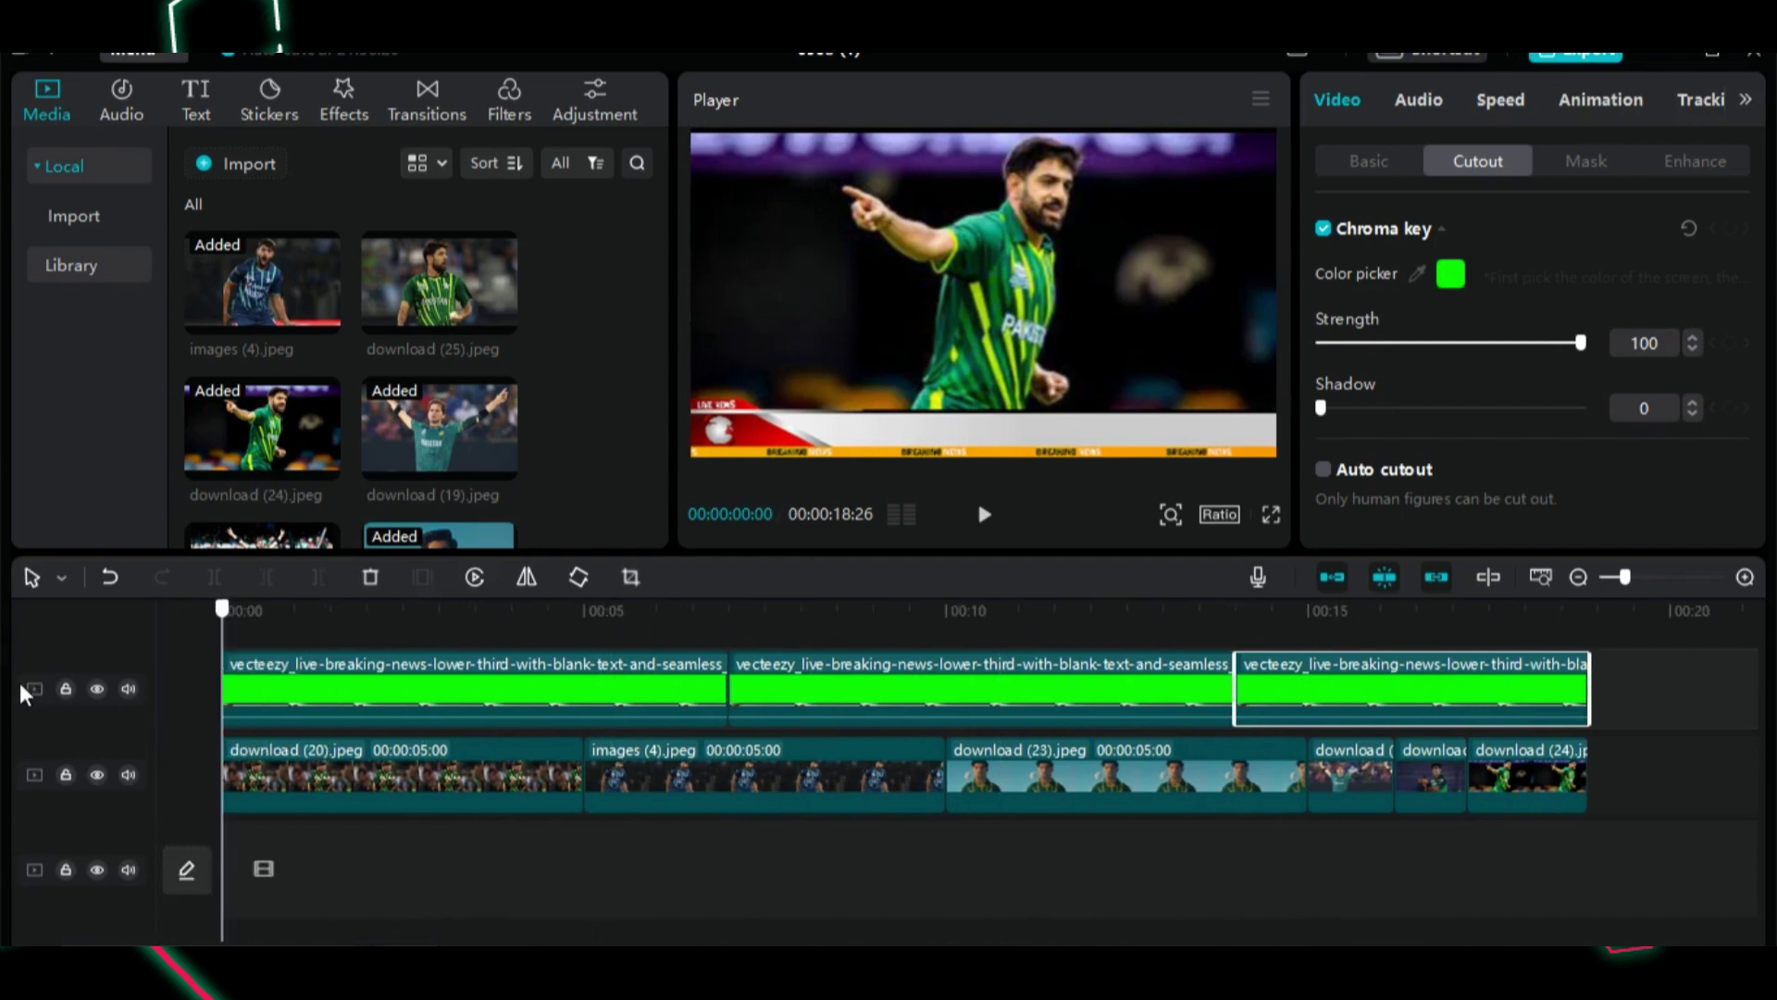
scroll(279, 336, down, 3)
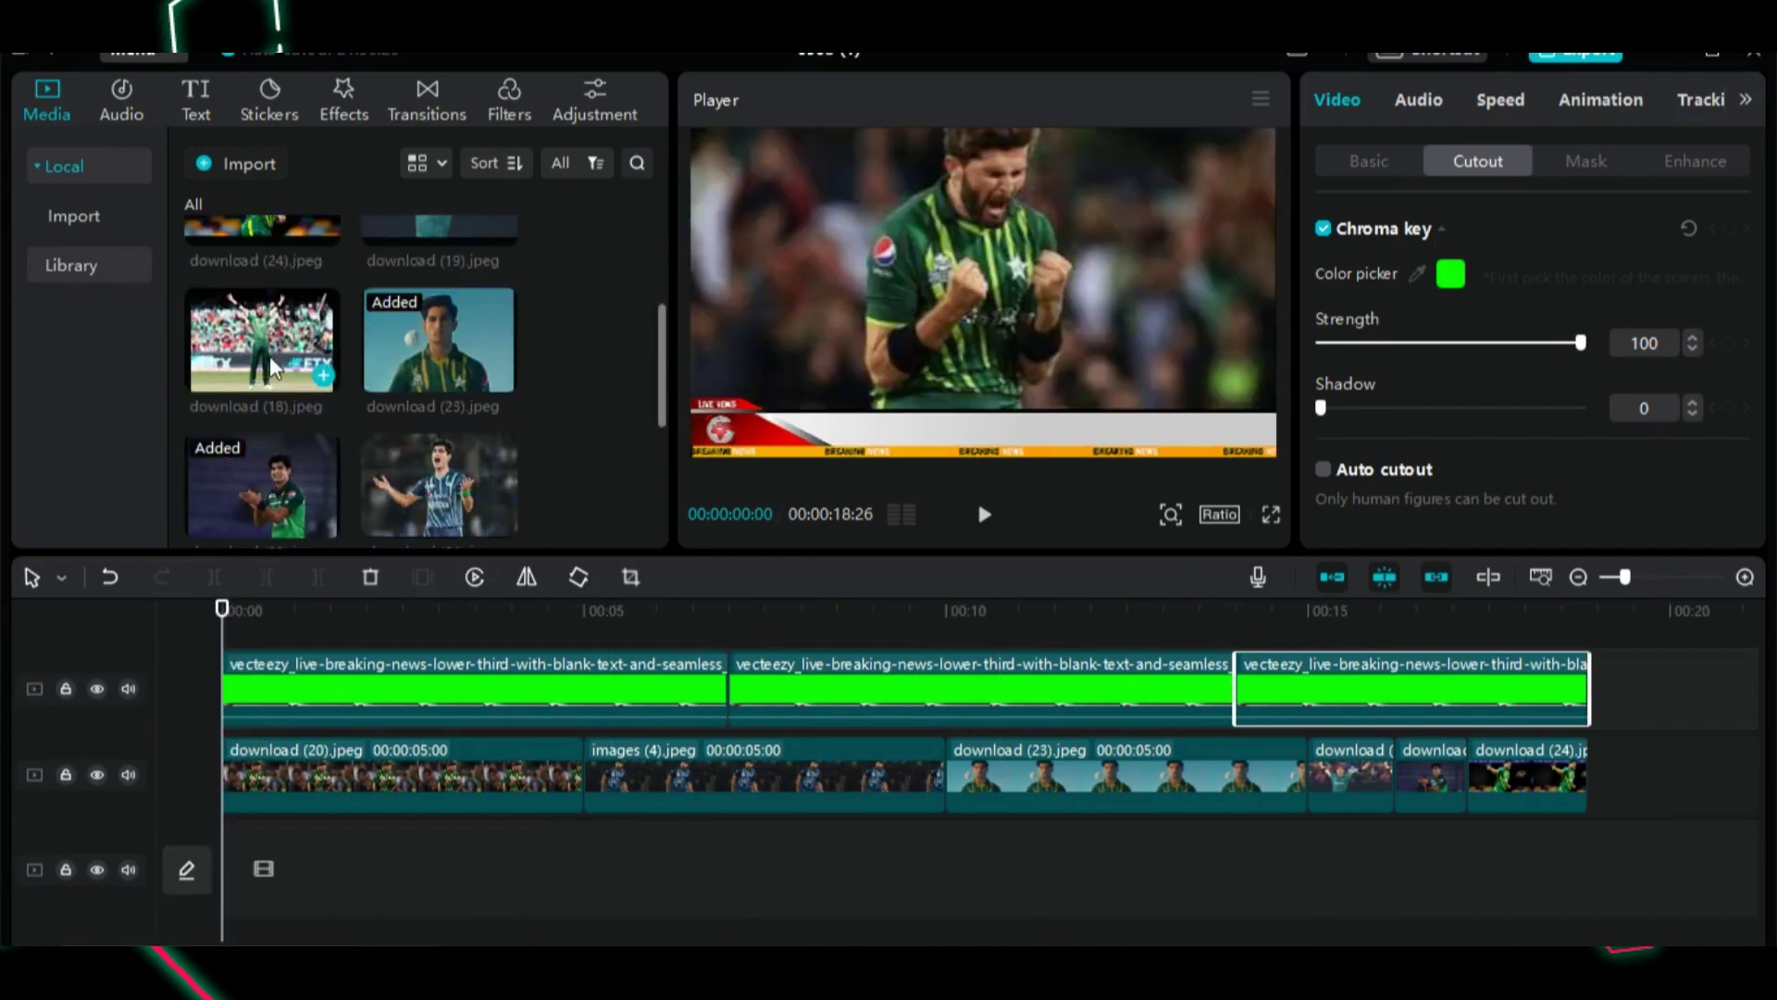
scroll(269, 361, down, 5)
click(424, 316)
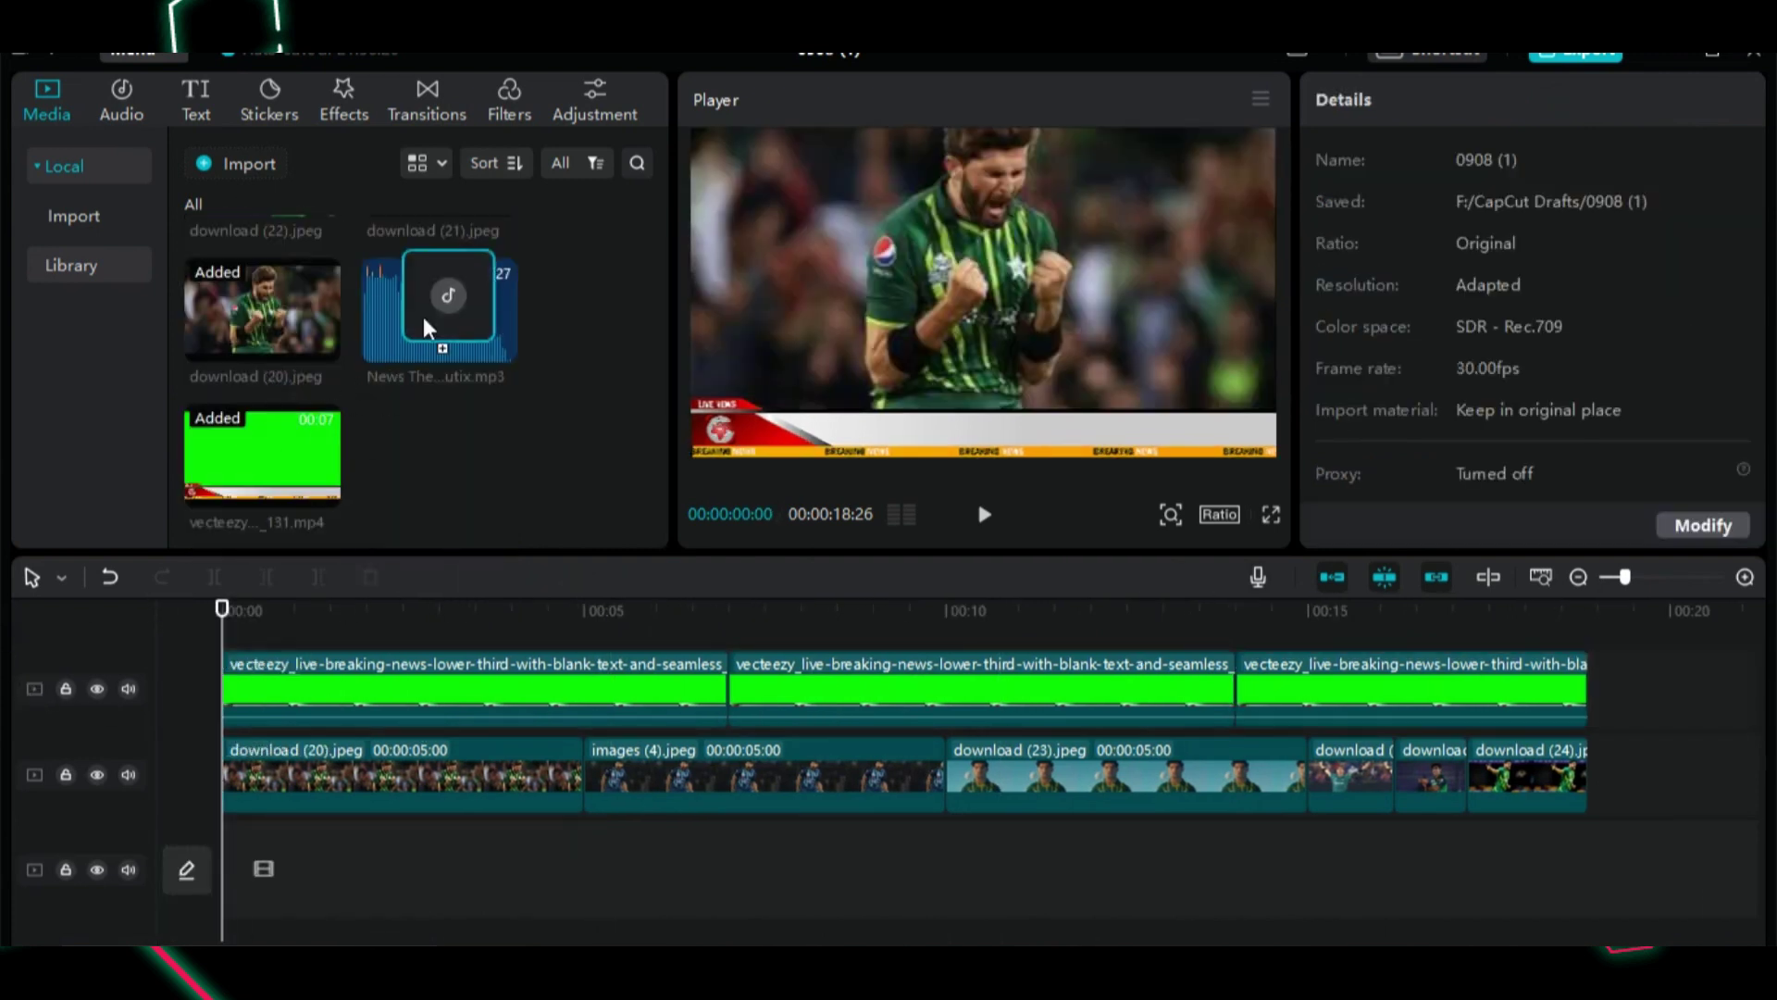
drag(424, 317, 215, 830)
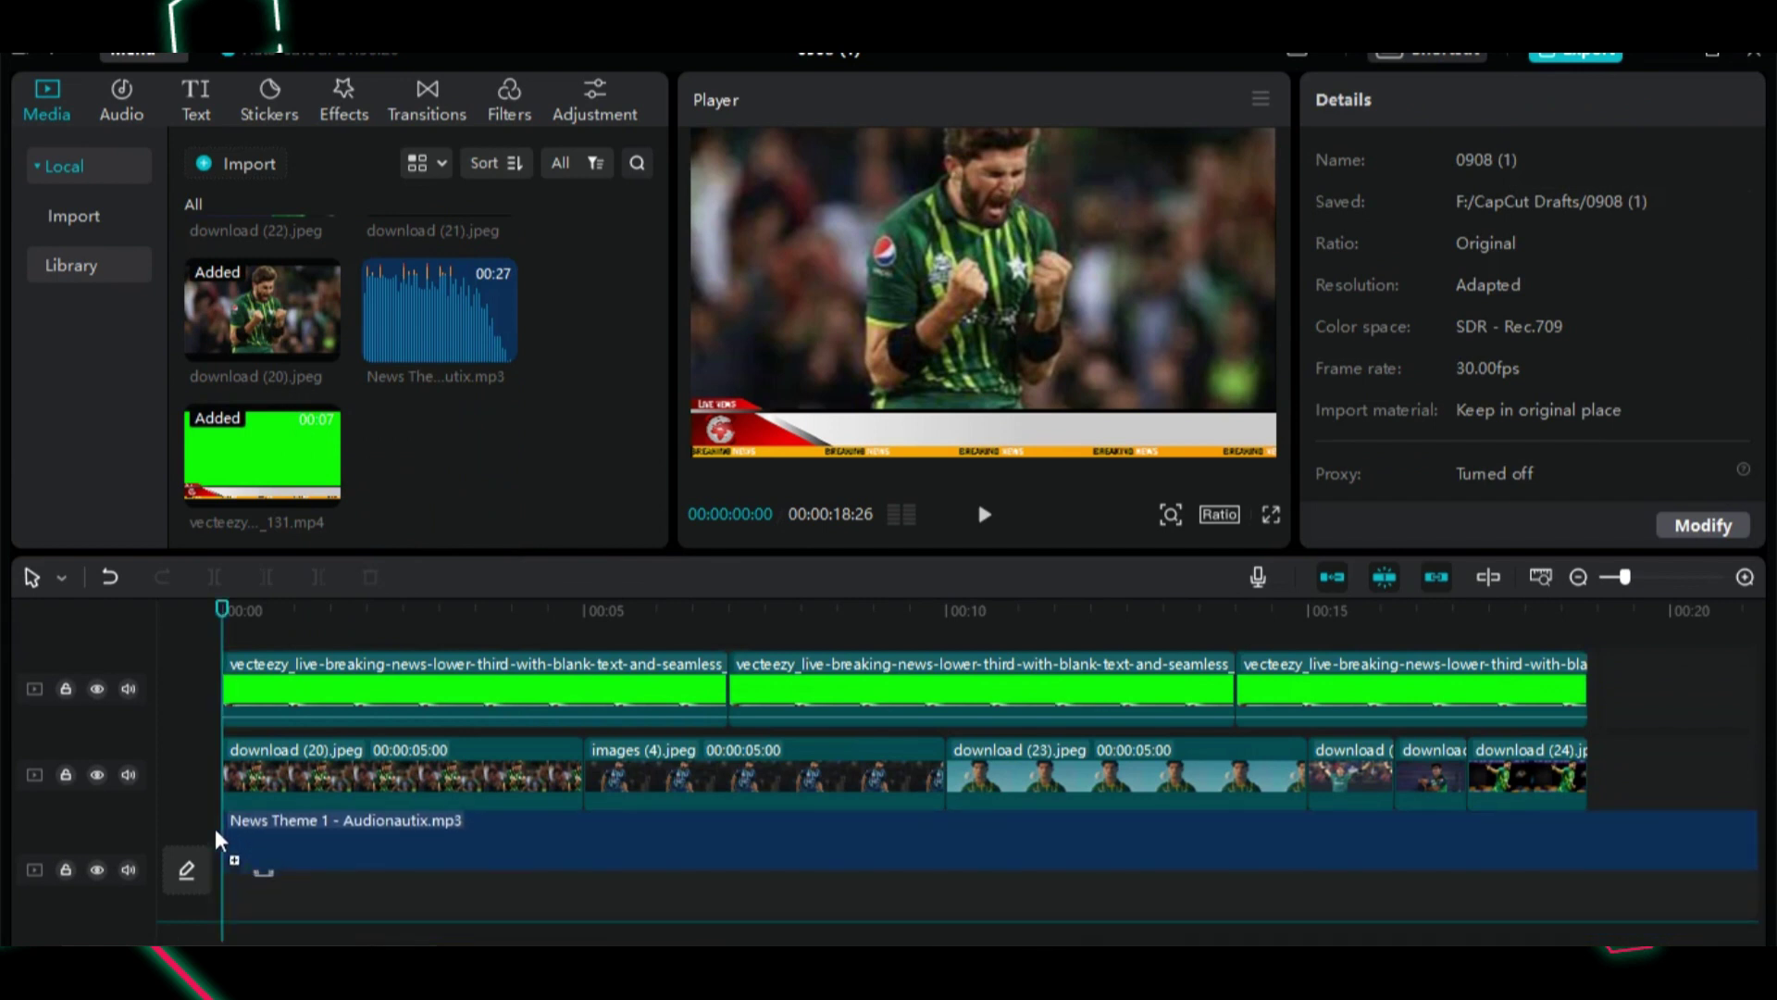
drag(950, 762, 1116, 711)
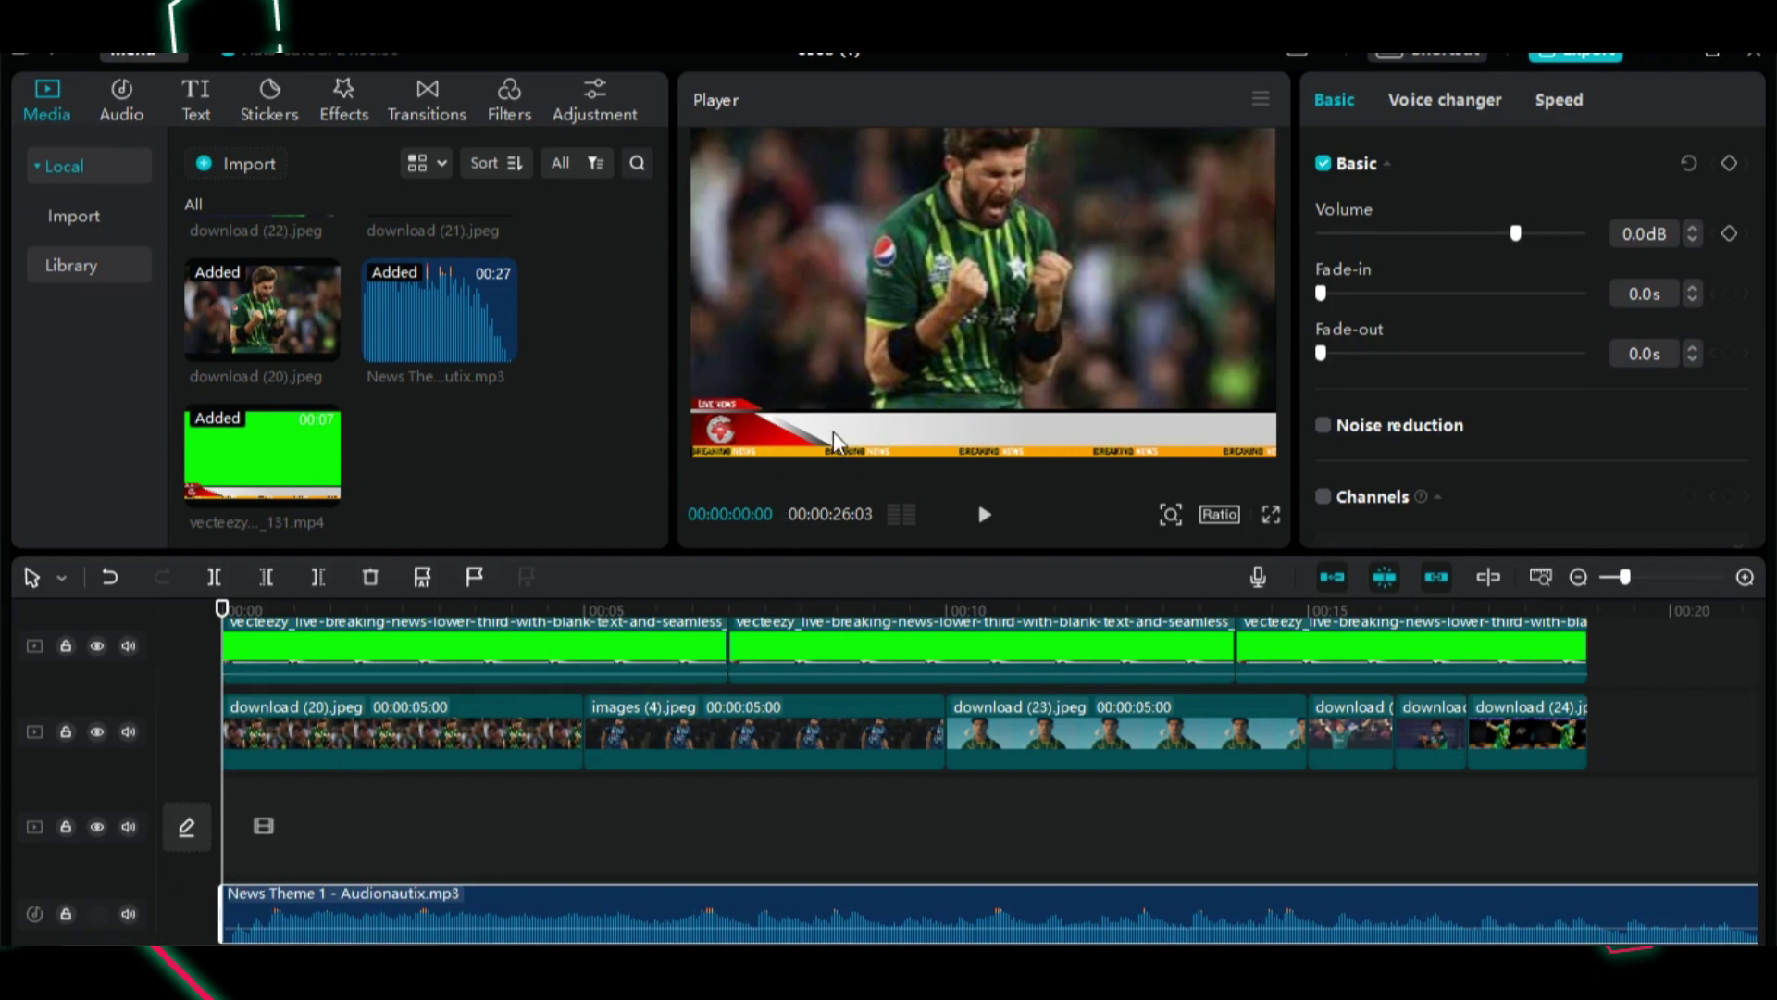
Step: View the composition in full-screen preview and return to the editor
click(1271, 514)
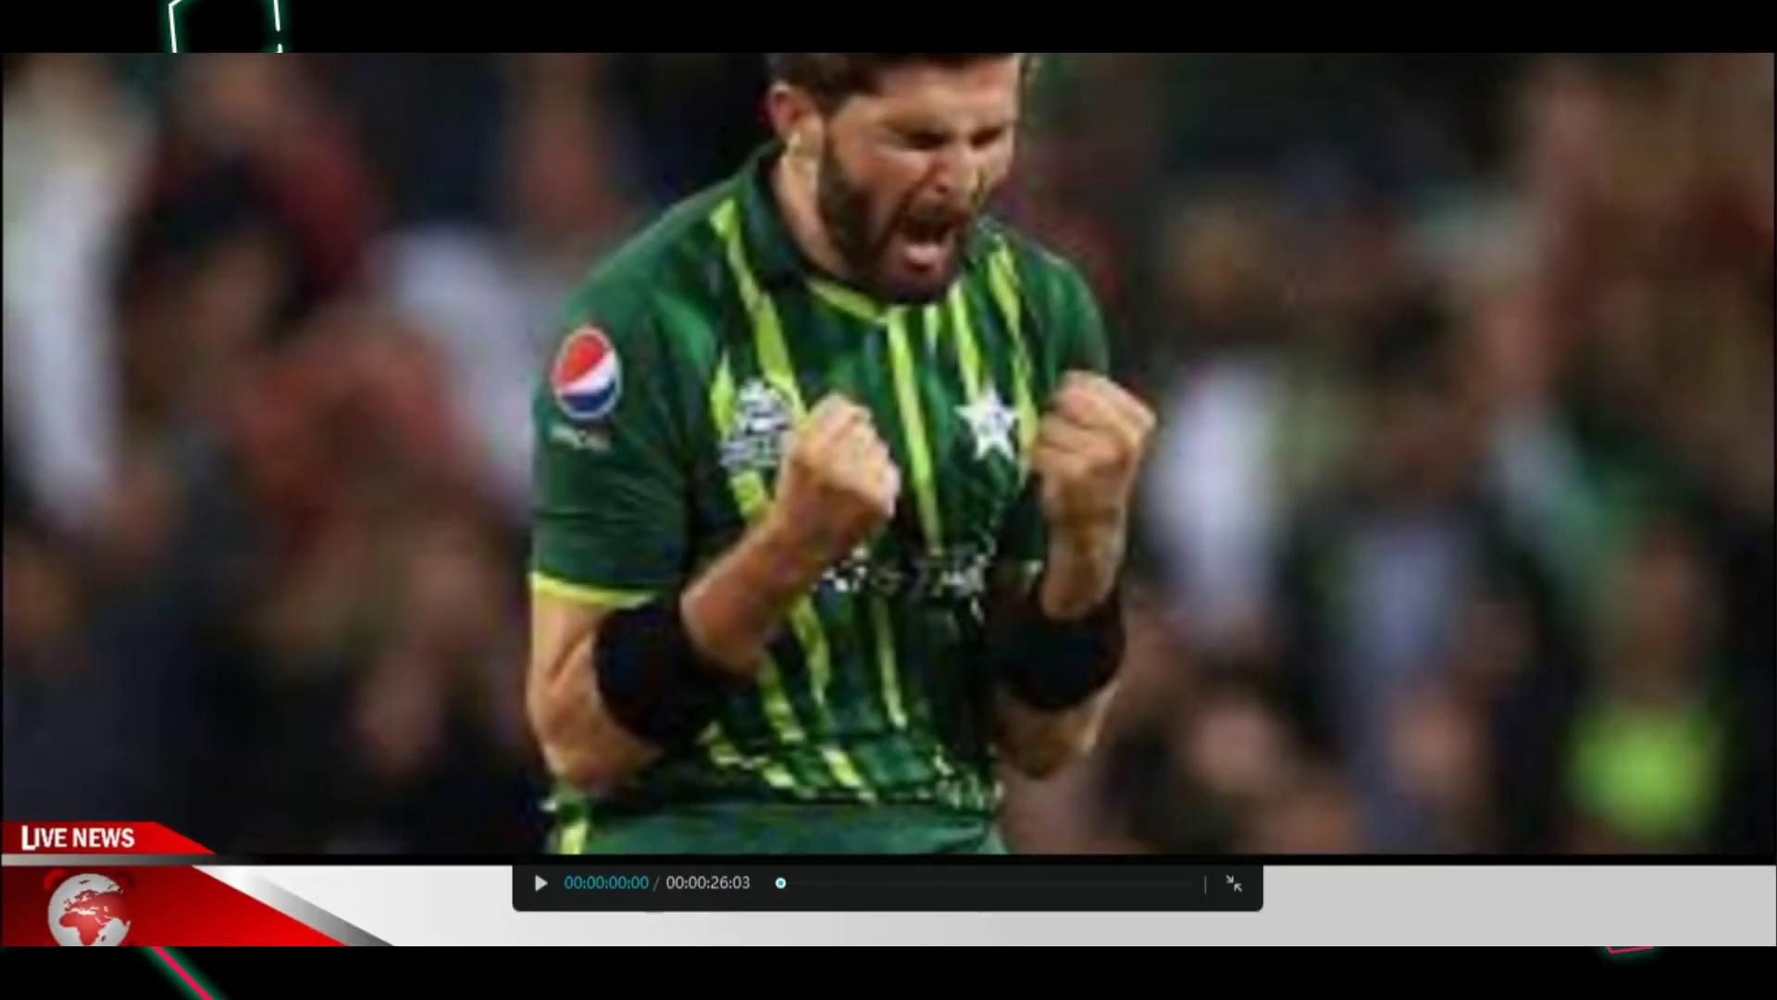
click(1234, 884)
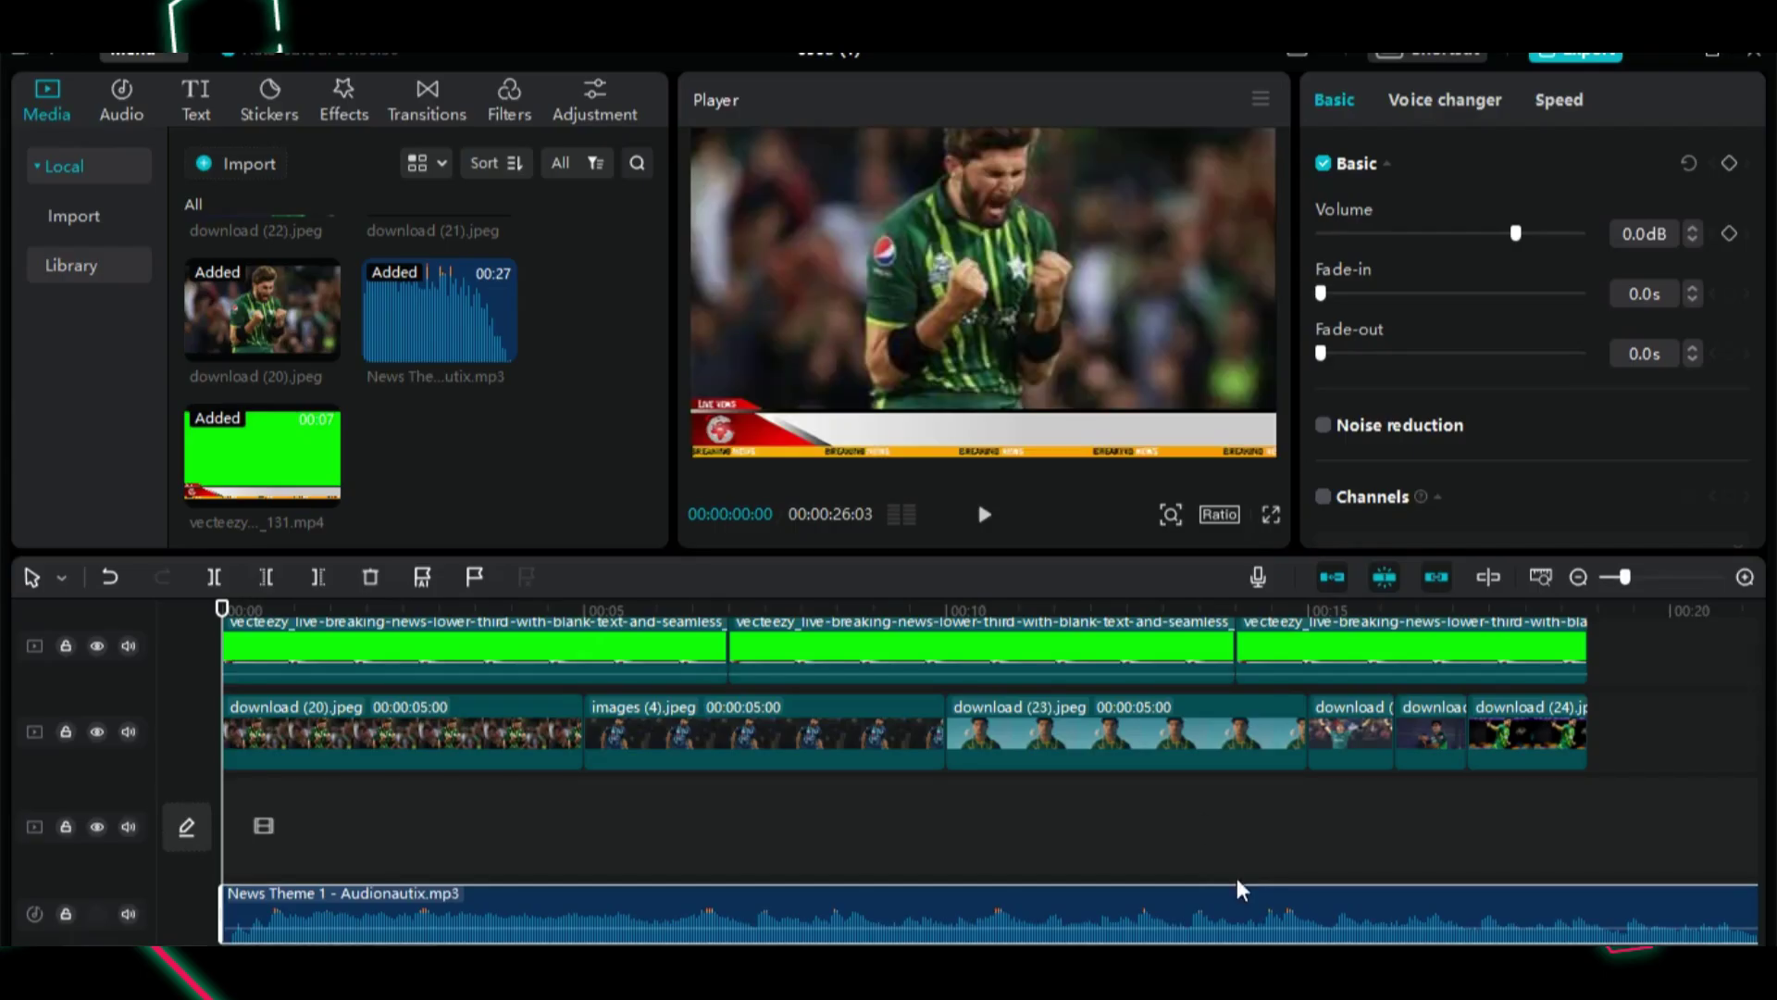
Step: Add a default text clip at 00:00 on a track above the lower-third clips and select it
click(193, 93)
drag(220, 224, 224, 657)
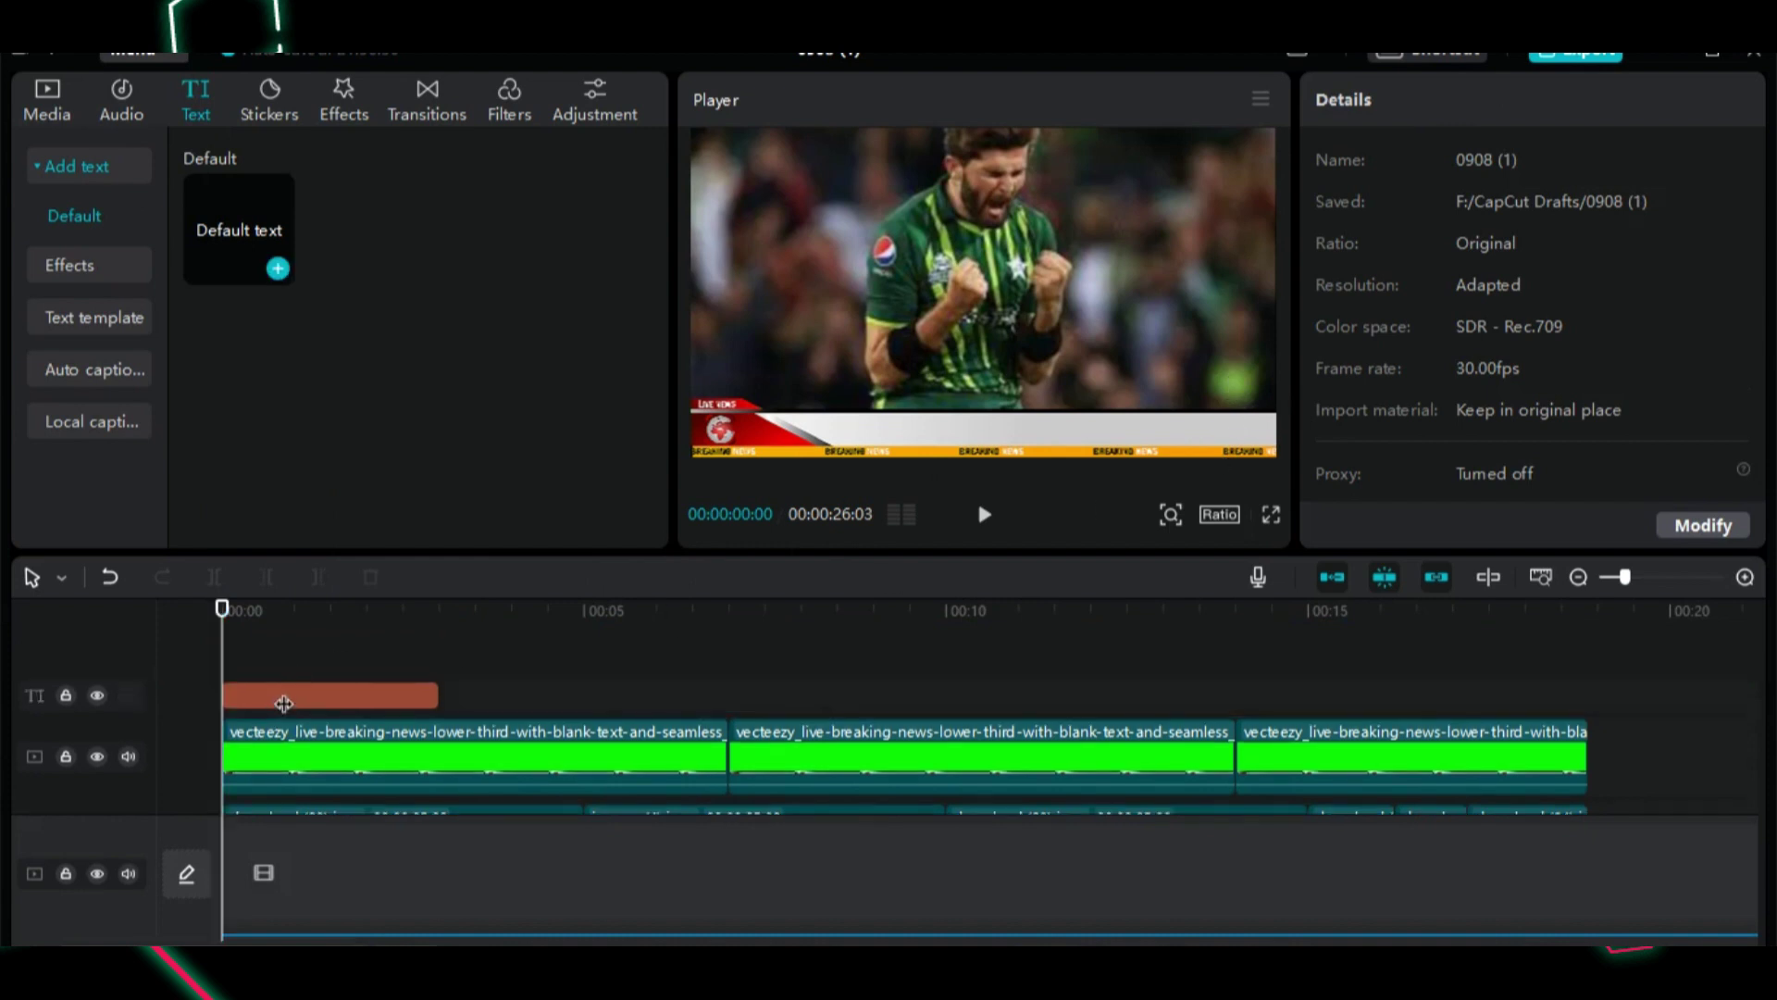
click(378, 705)
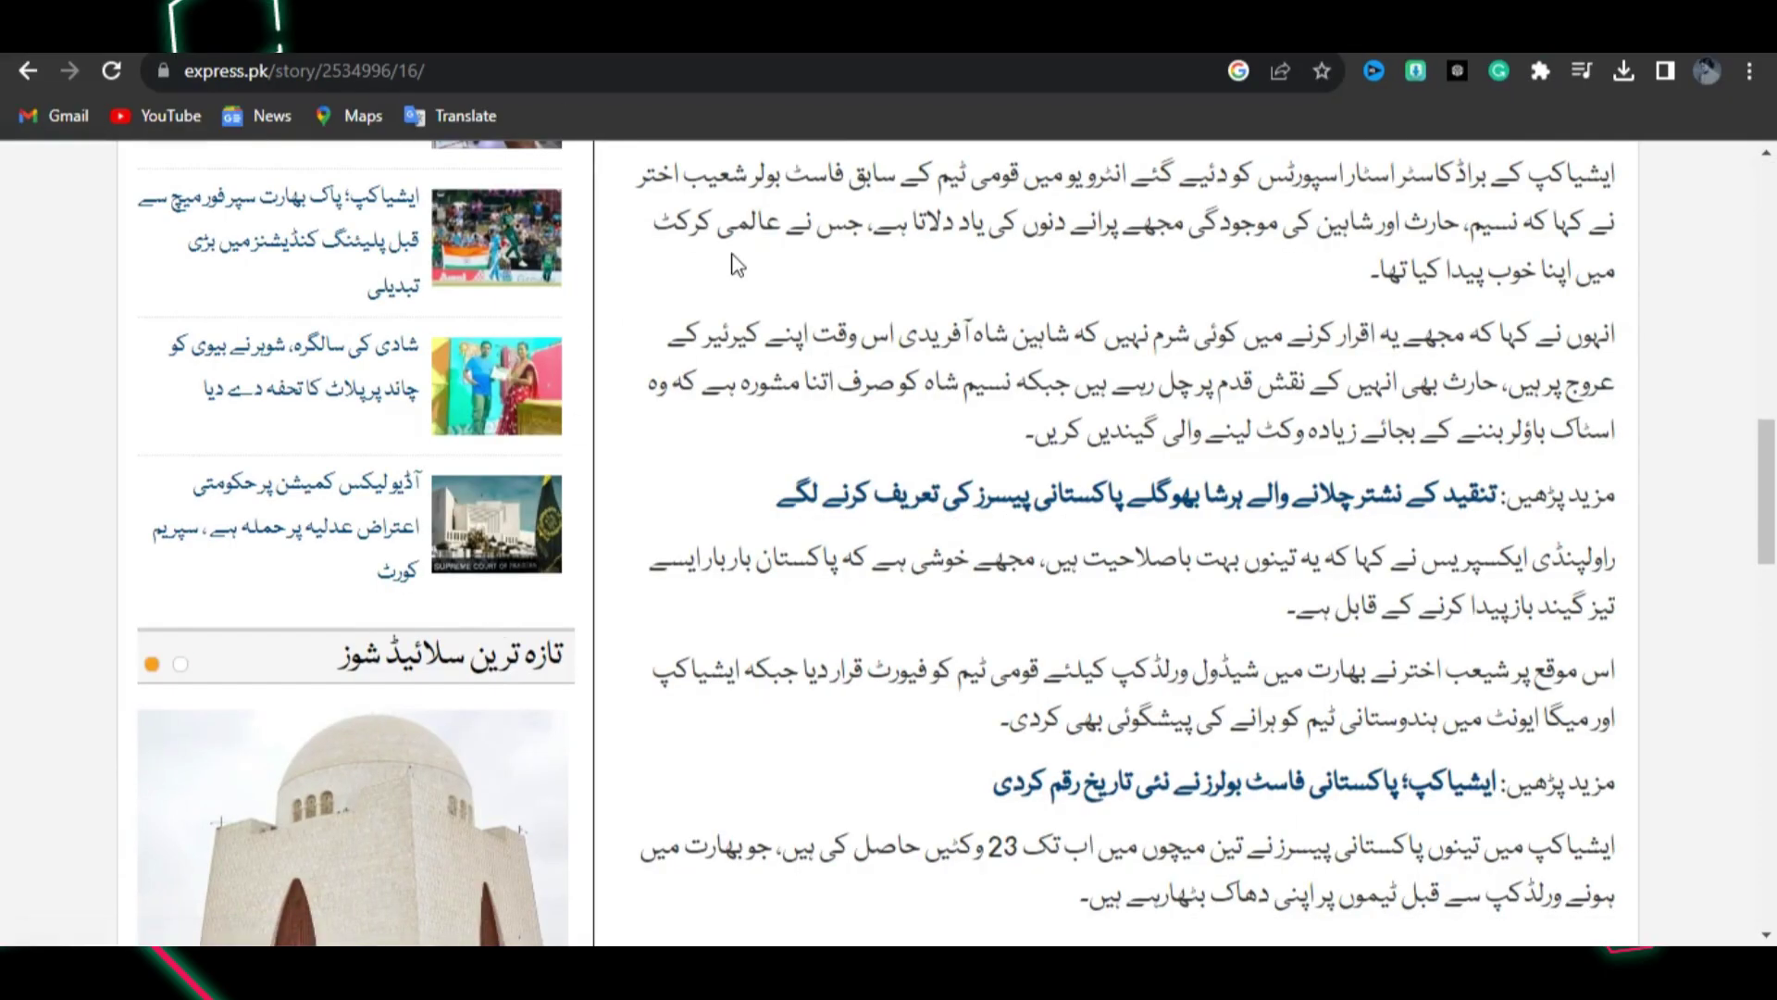
Step: Examine the headline of the Asia Cup article on express.pk in the browser and switch back to CapCut
scroll(978, 526, up, 15)
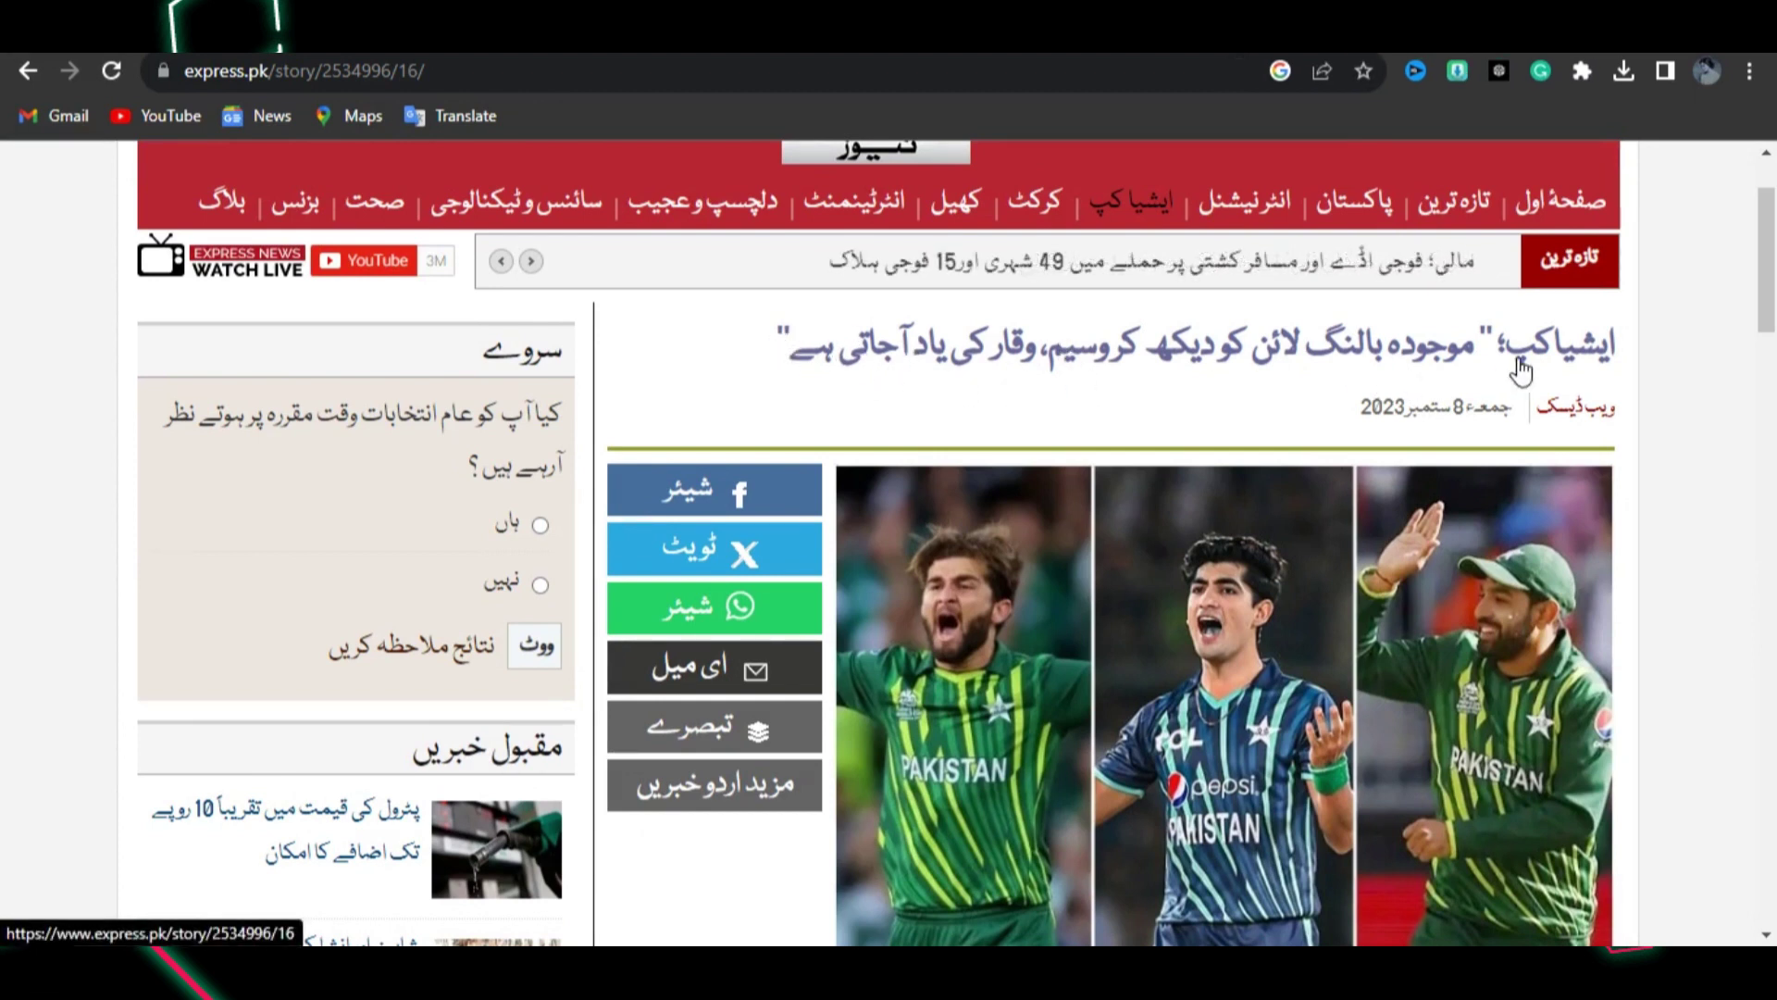
click(1157, 289)
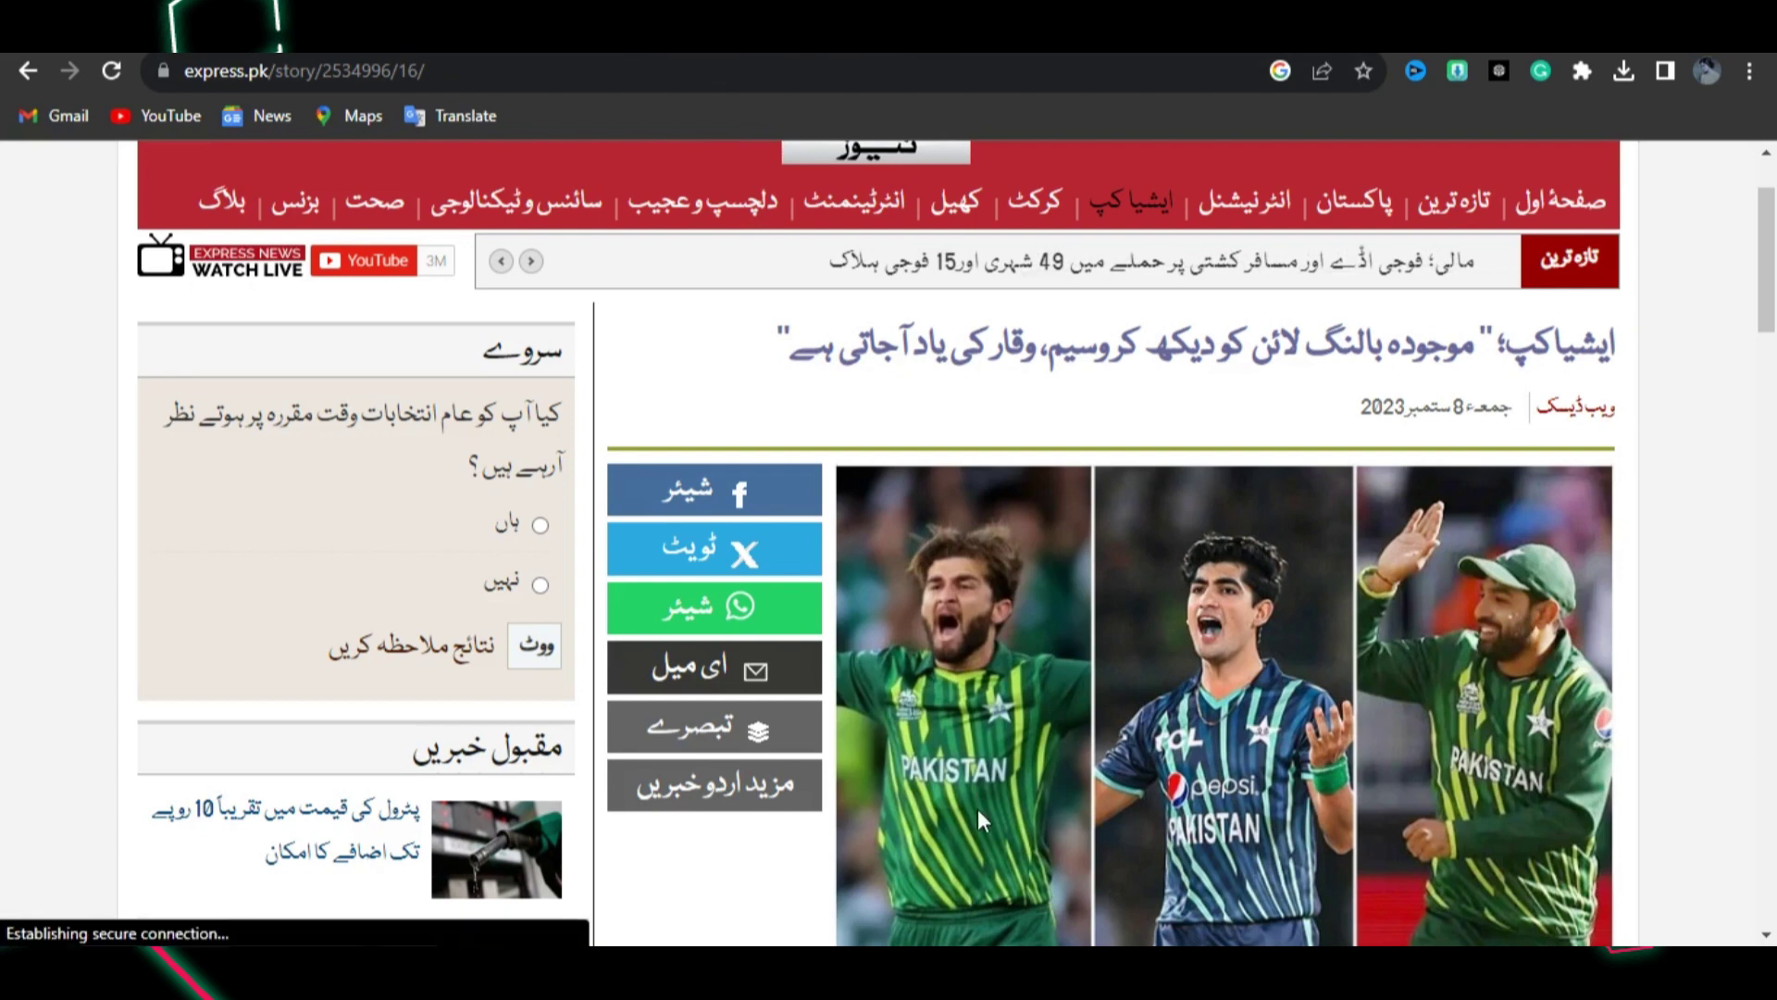
mouse_move(1044, 967)
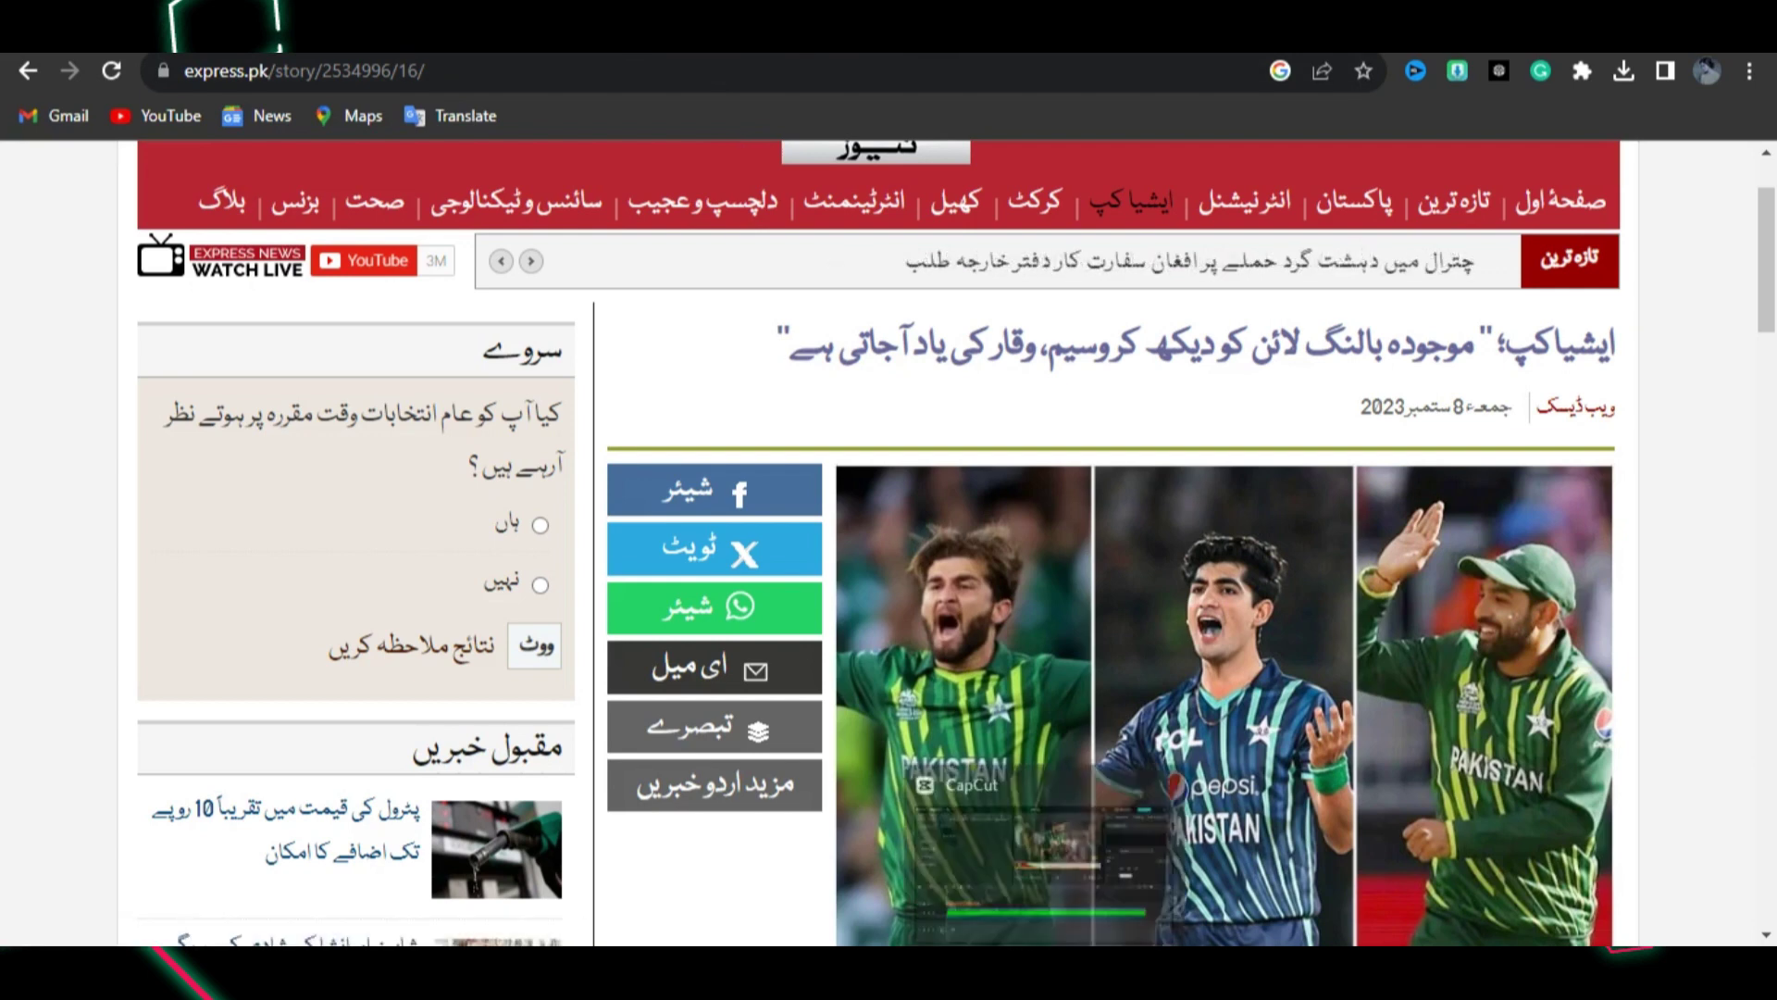
click(1036, 773)
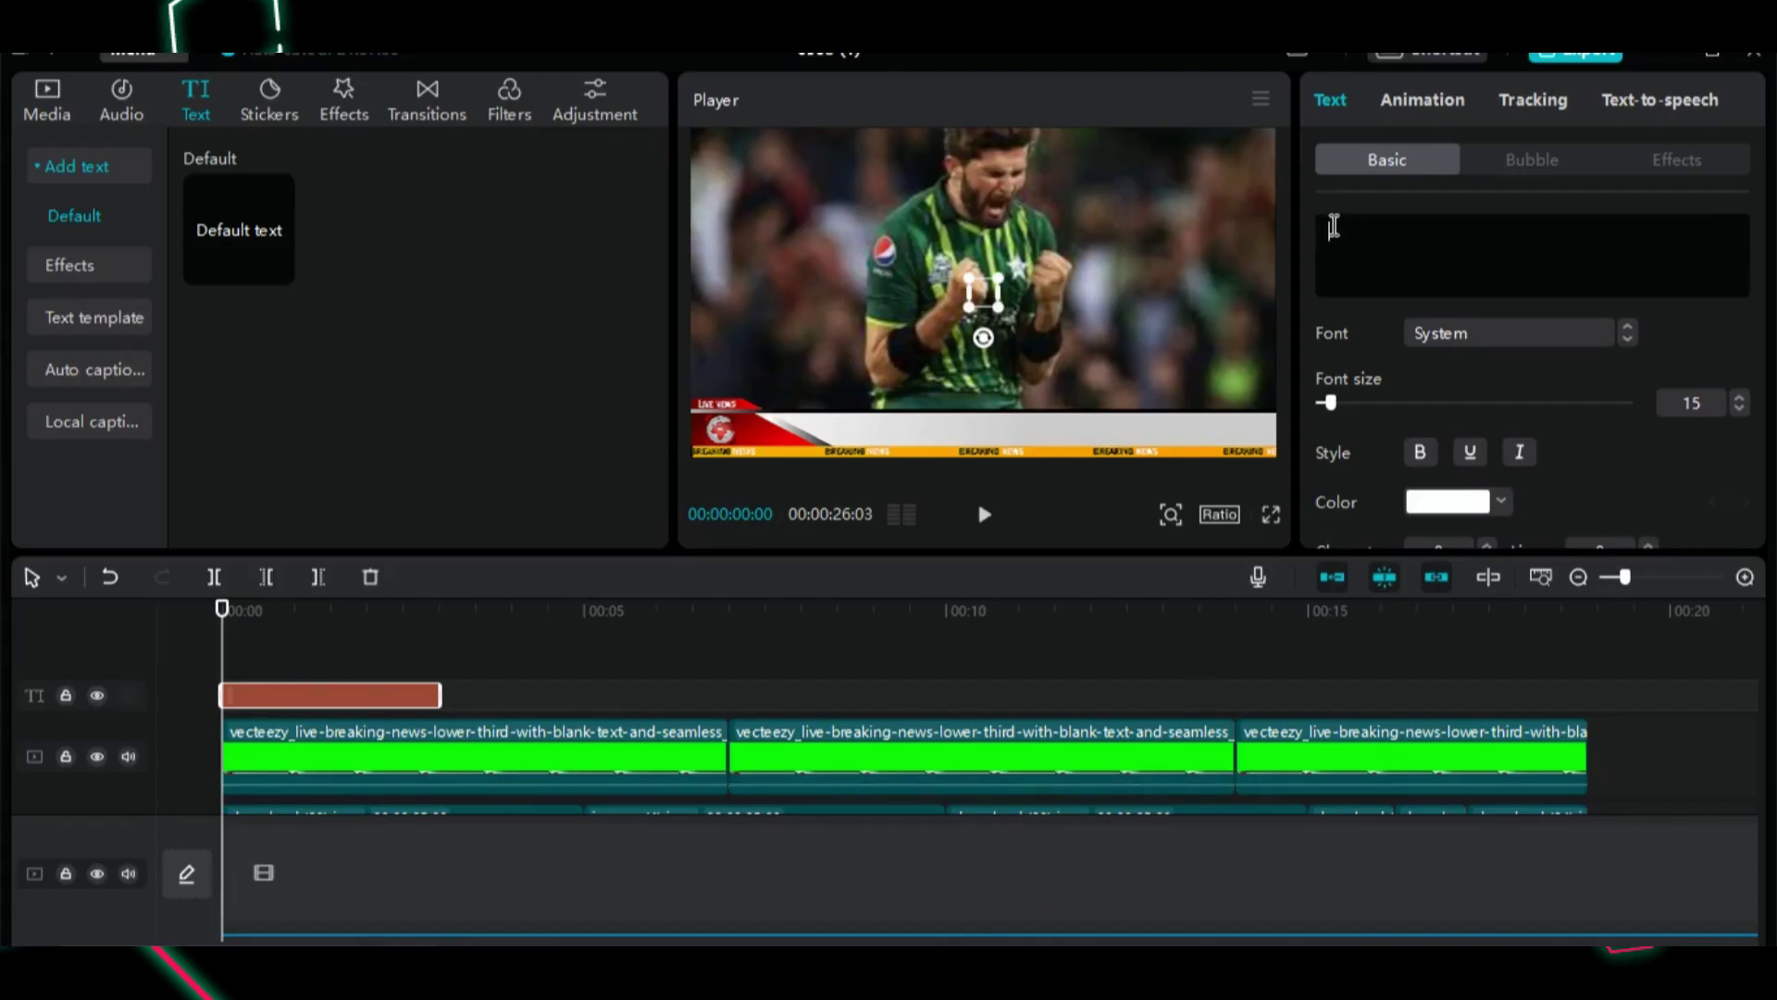
Step: Set the text clip's wording to "Asia Cup 2023 Best Bowlers"
text(Asi)
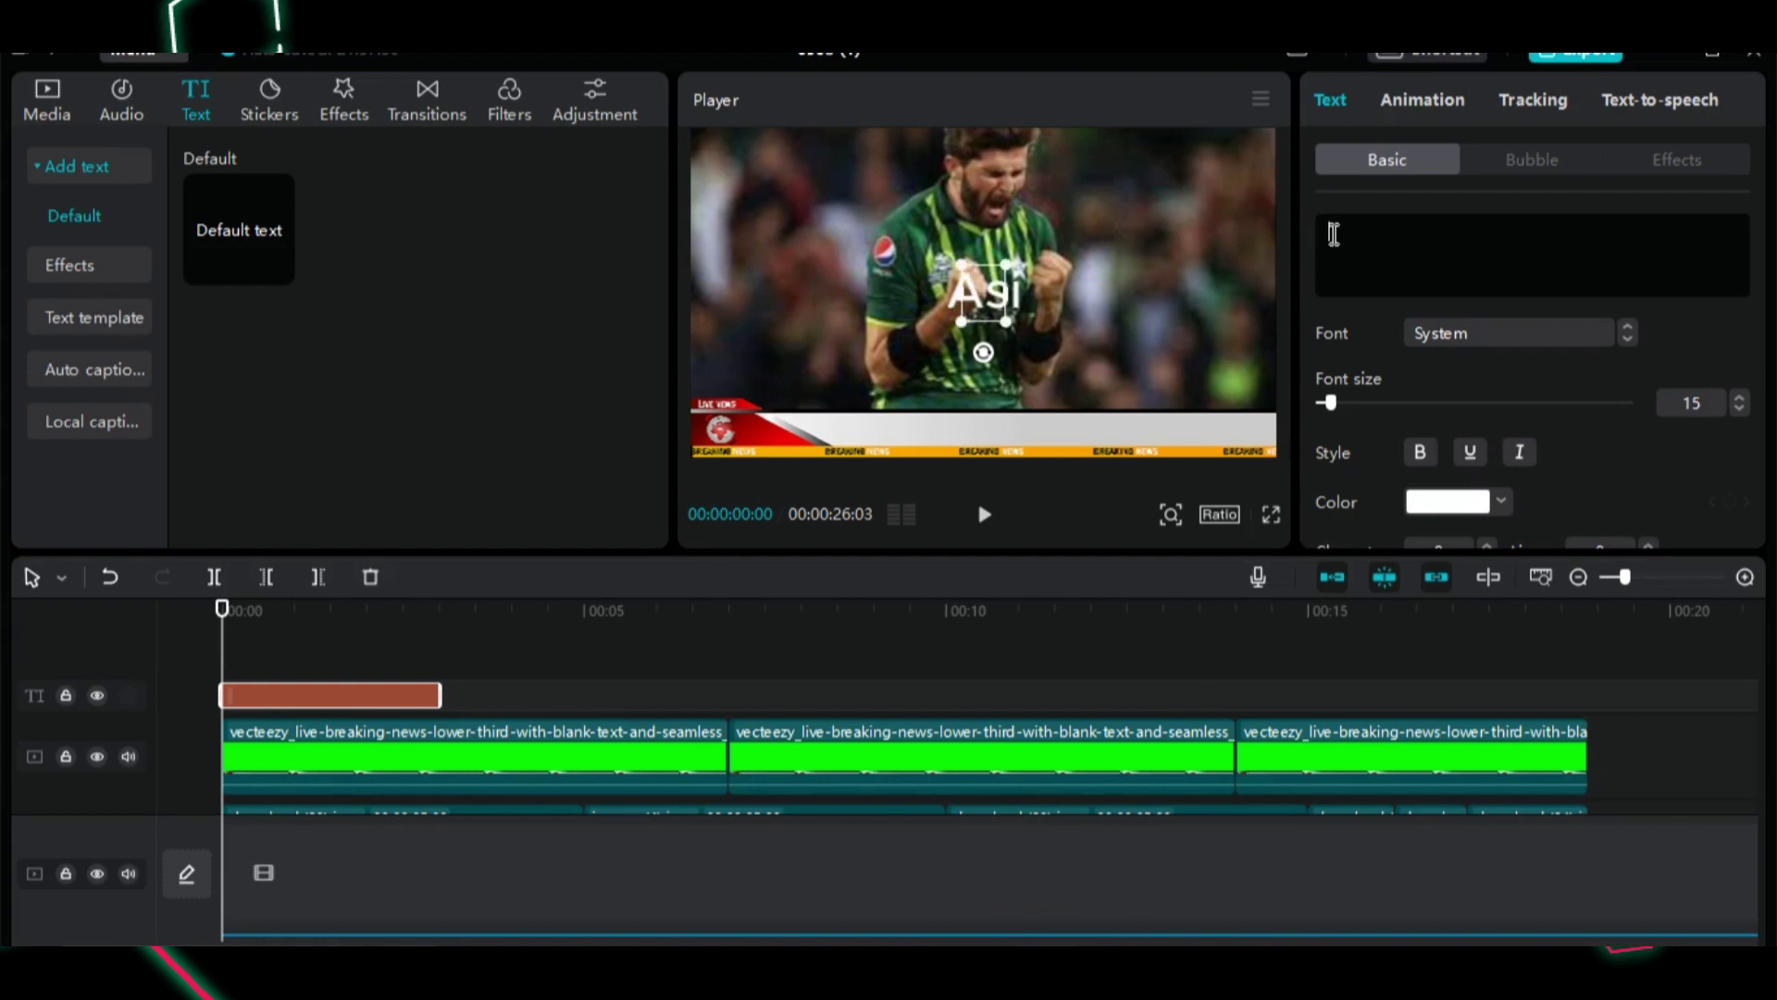
text(a Cup 2023 Best bowlers)
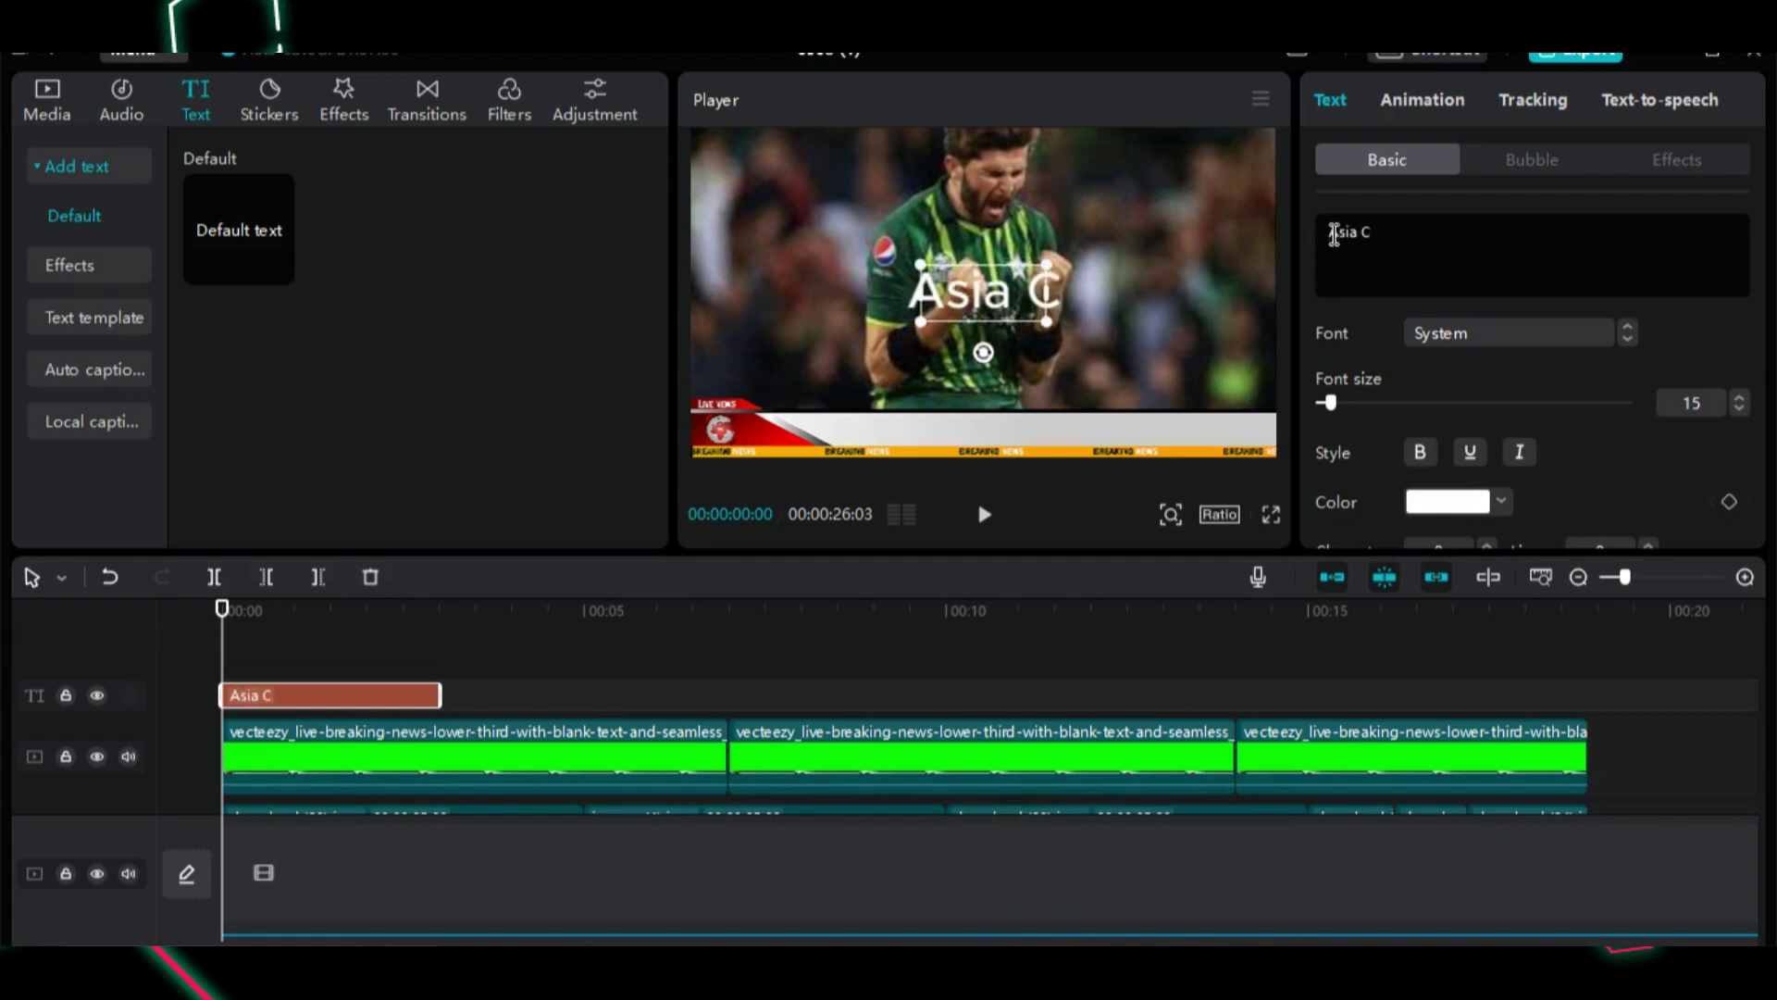
click(1474, 232)
key(BackSpace)
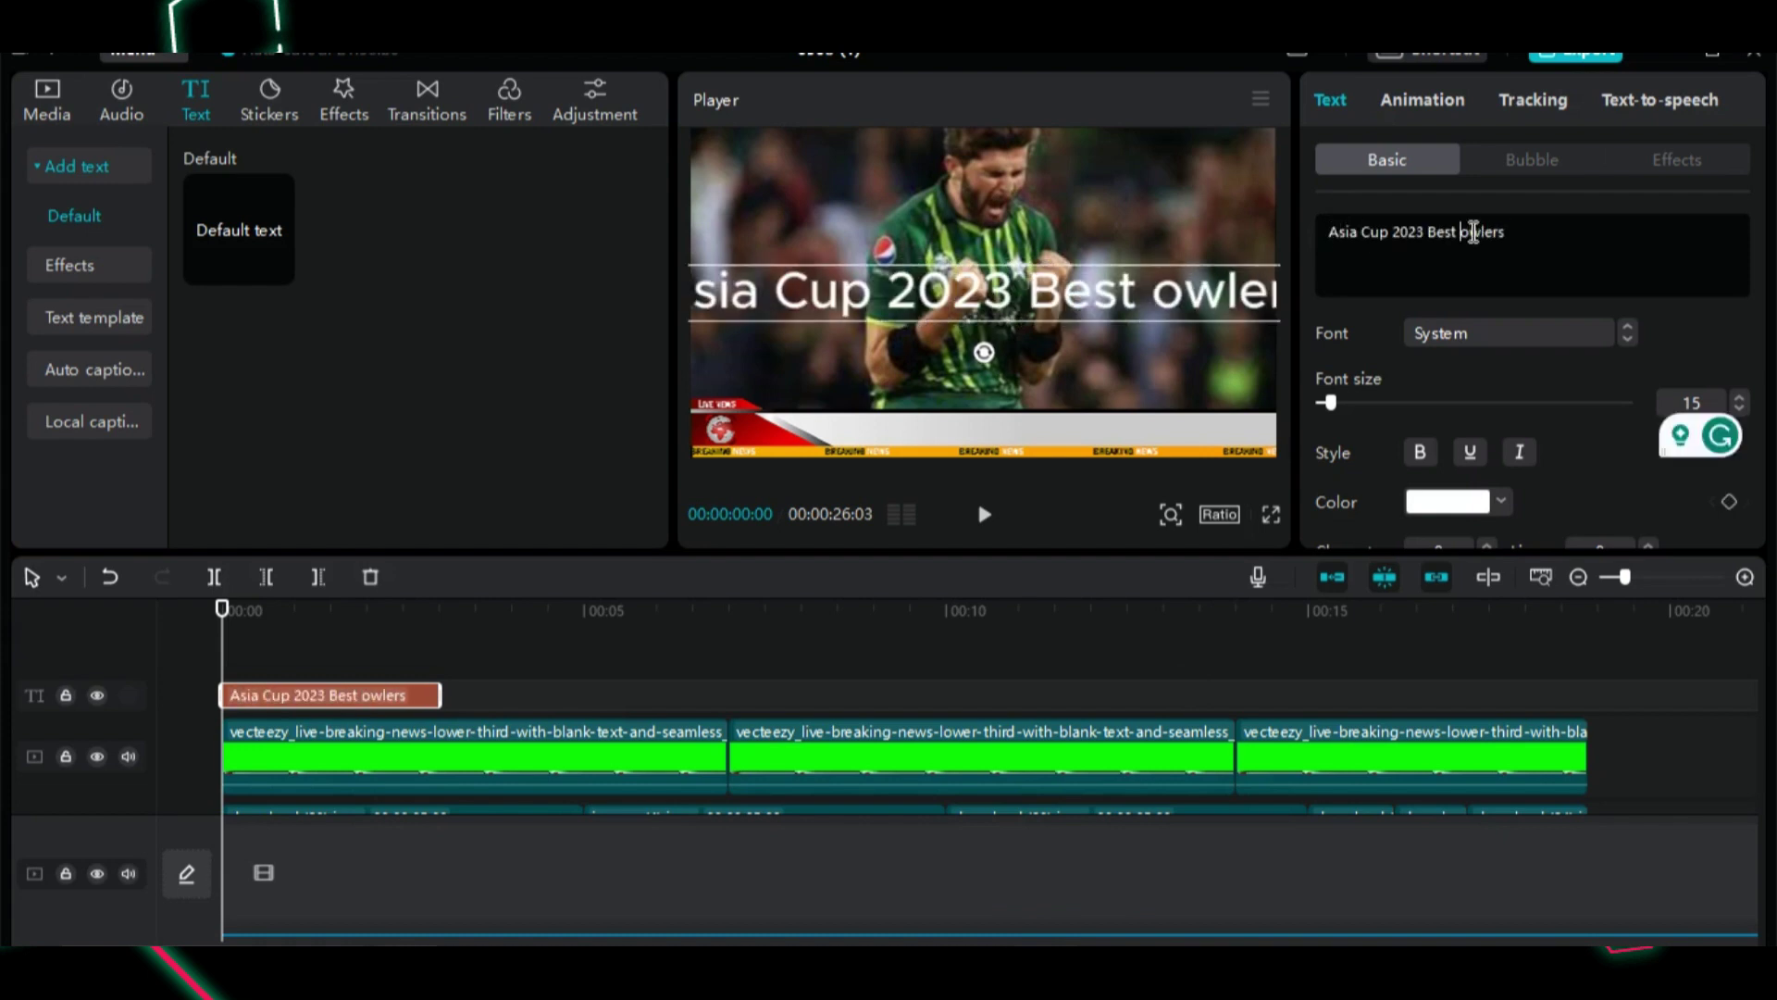
text(B)
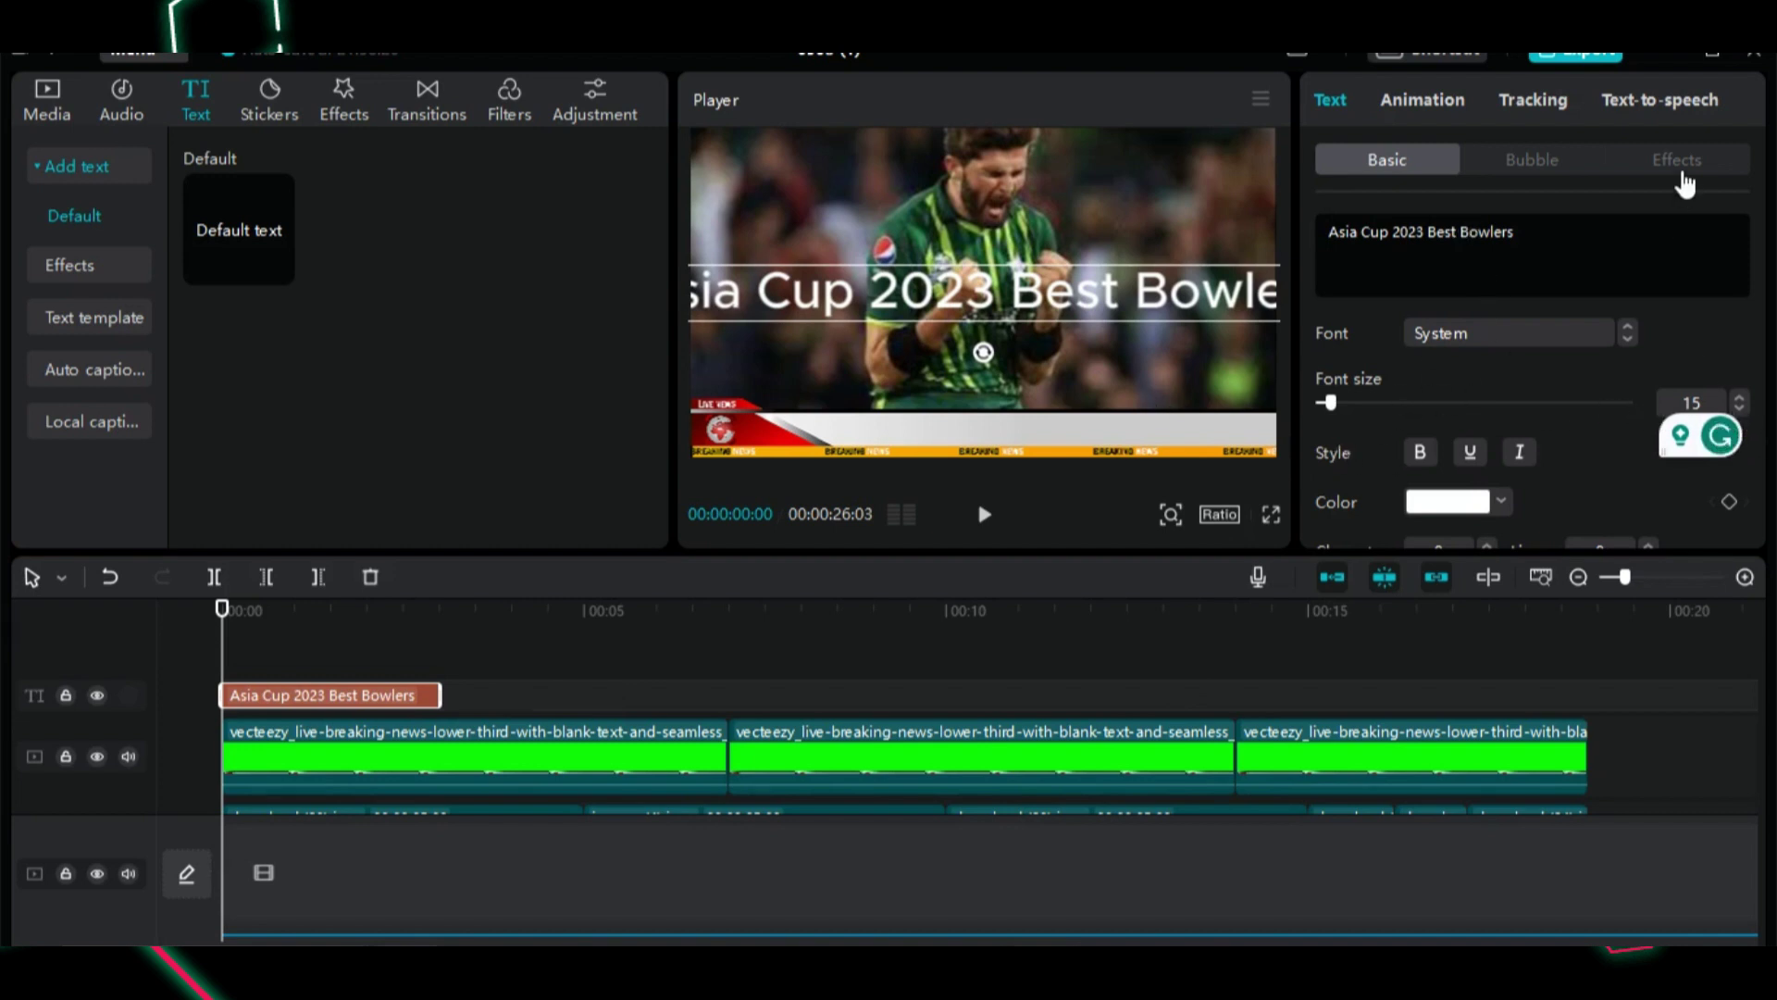
Step: Reduce the headline's font size to 9 and move it onto the white bar of the lower third
click(1740, 410)
click(1740, 409)
click(1737, 408)
click(1738, 409)
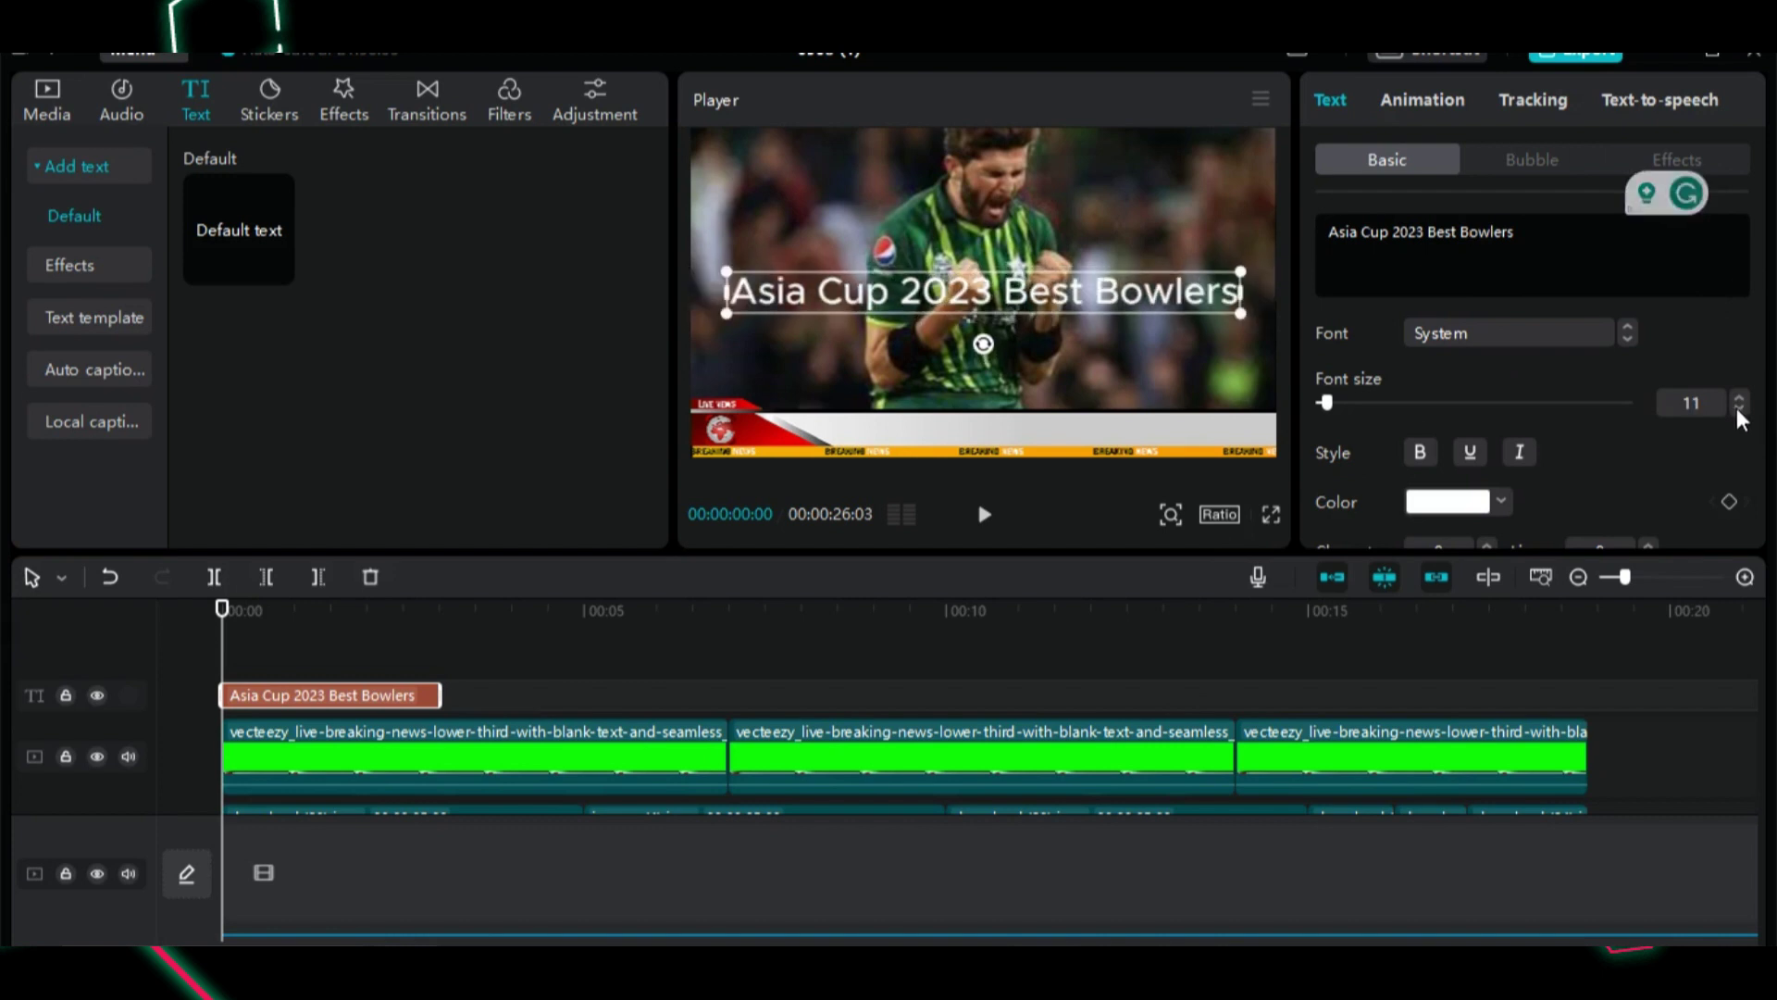
click(1739, 409)
click(1740, 409)
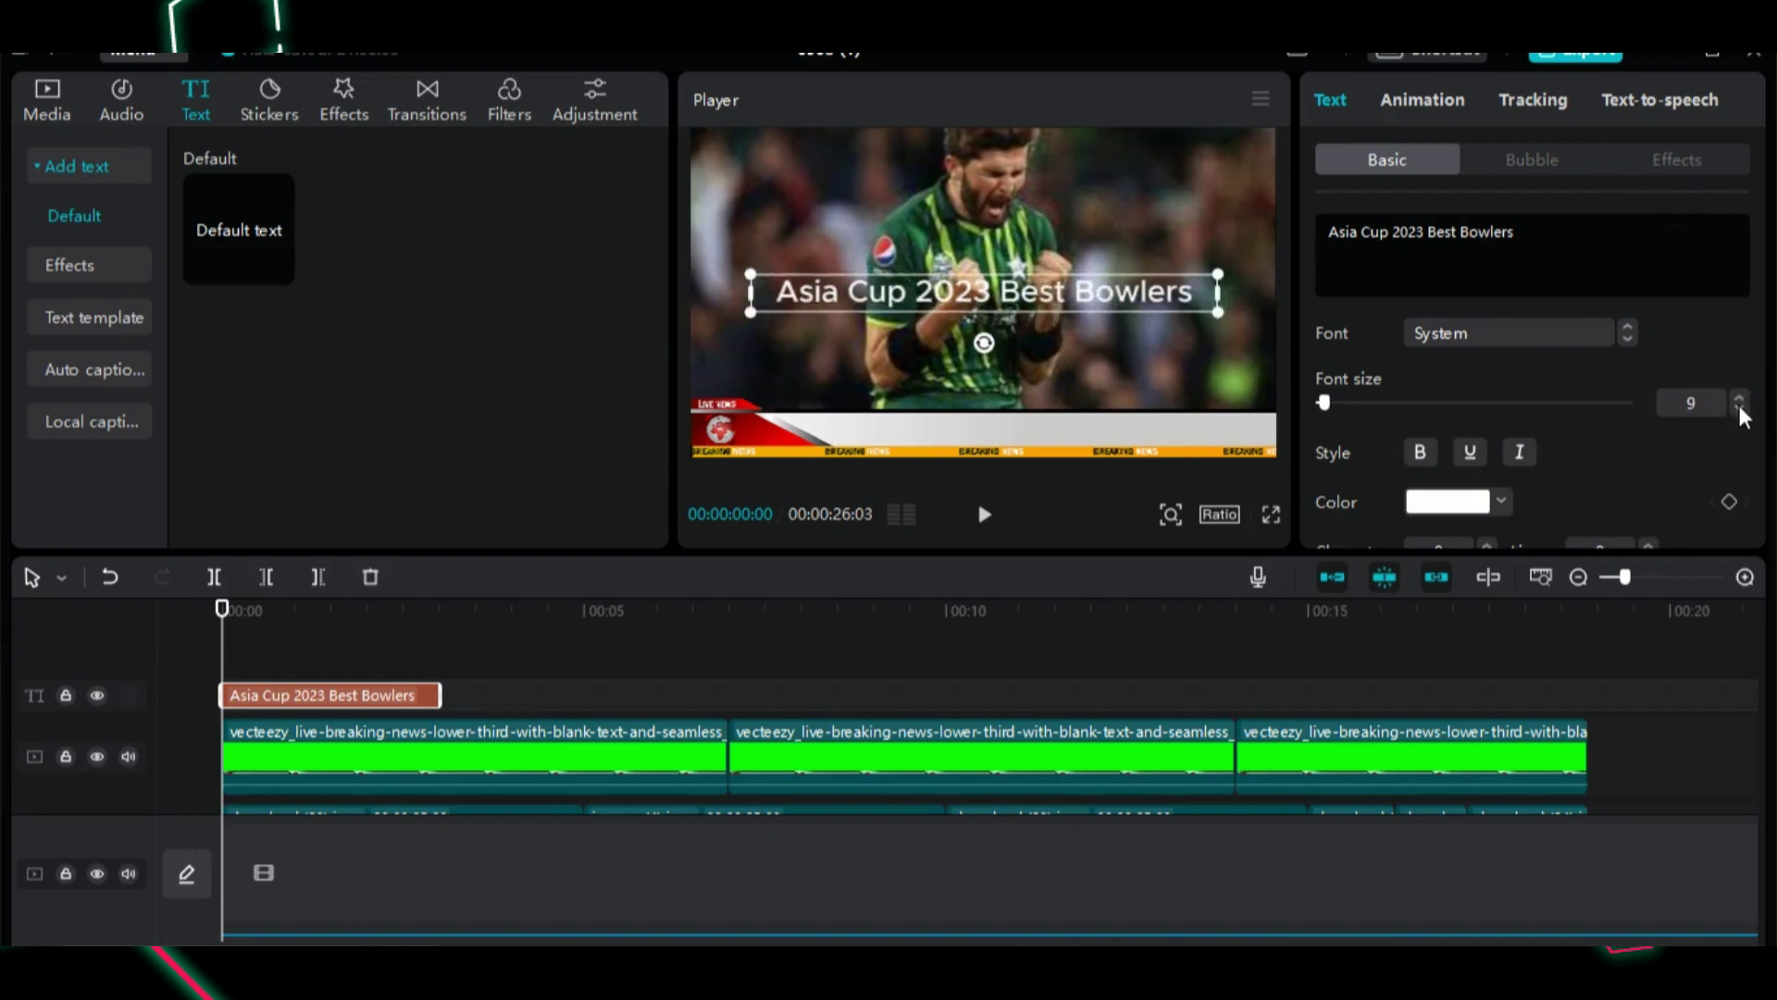
drag(1022, 294, 1084, 430)
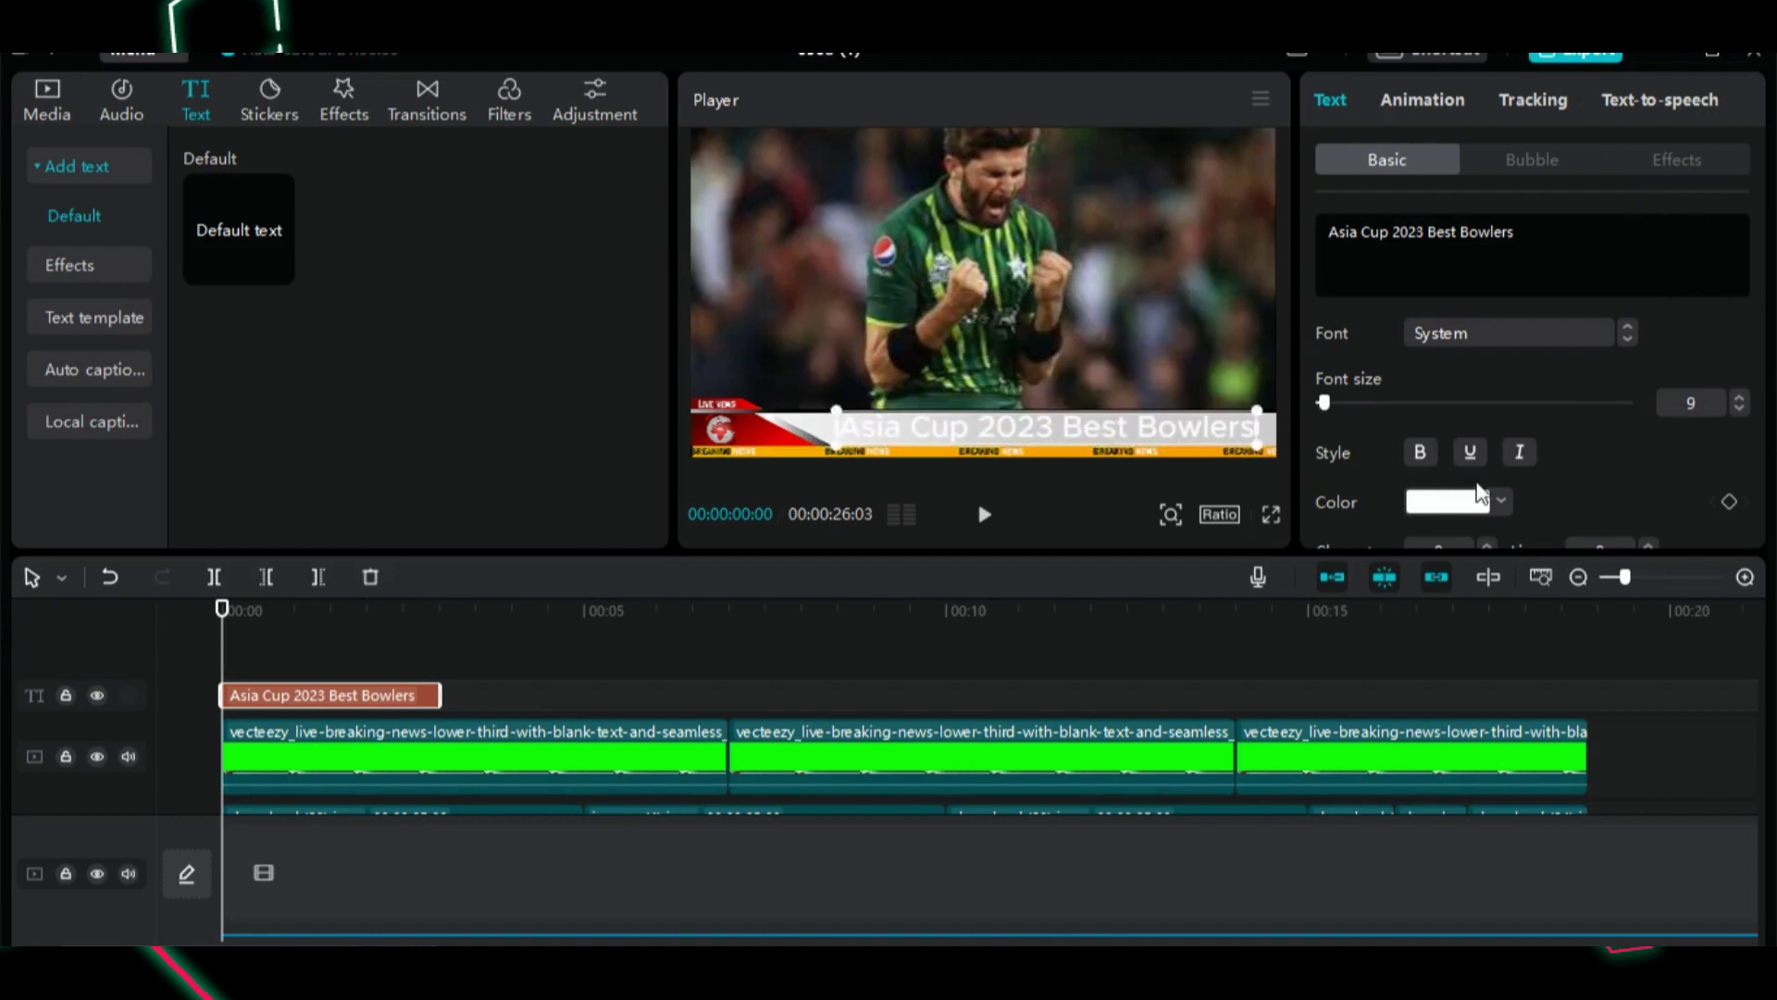
Step: Try several preset styles on the headline and apply the black one with a white outline
scroll(1452, 491, down, 5)
click(1415, 334)
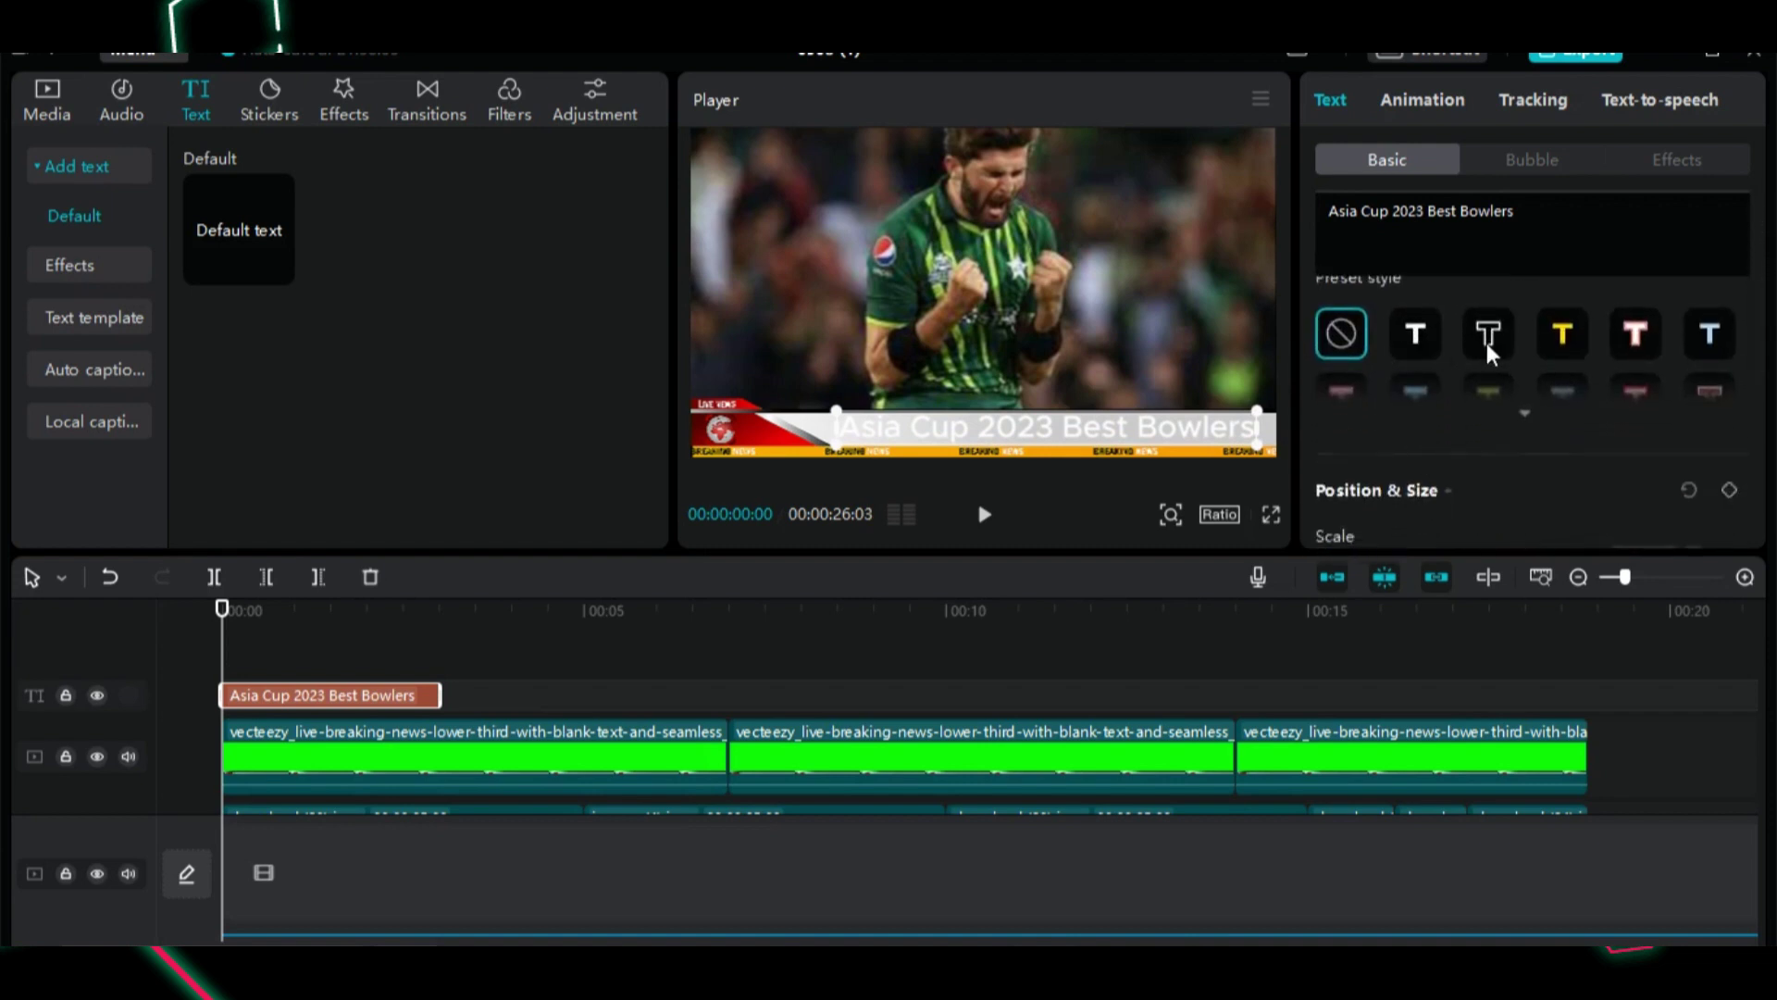
click(1490, 331)
click(1563, 333)
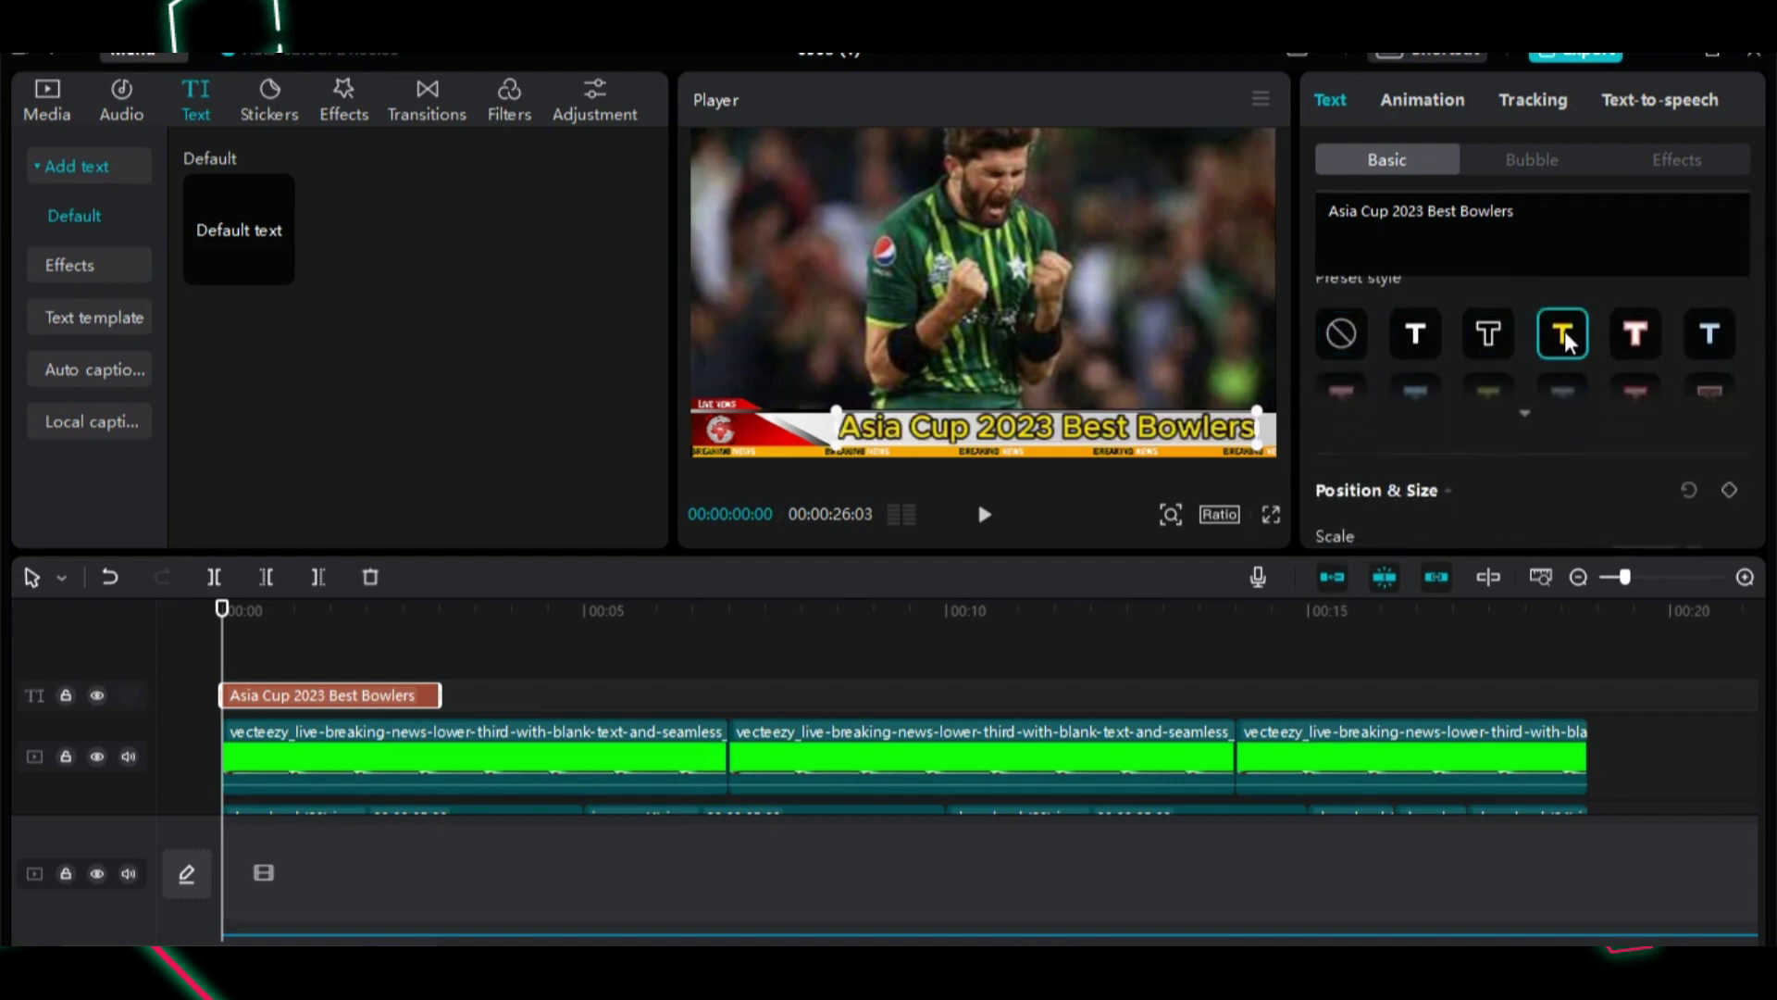
click(1637, 335)
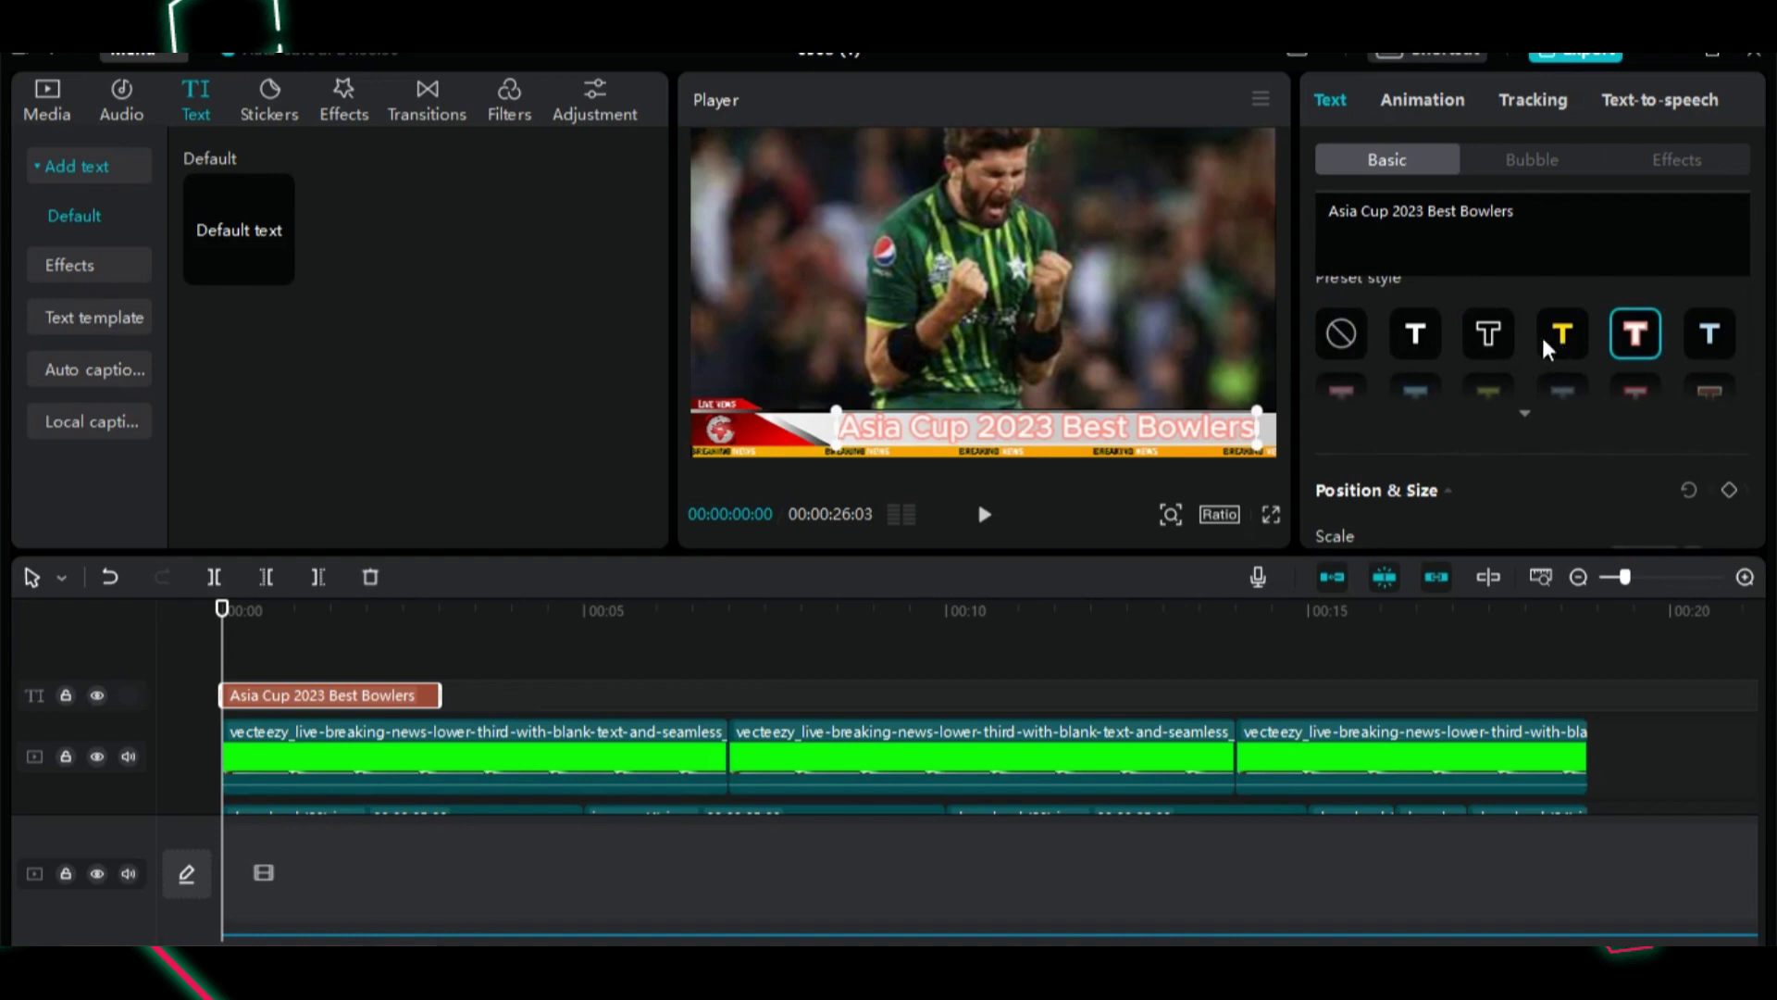
click(1491, 333)
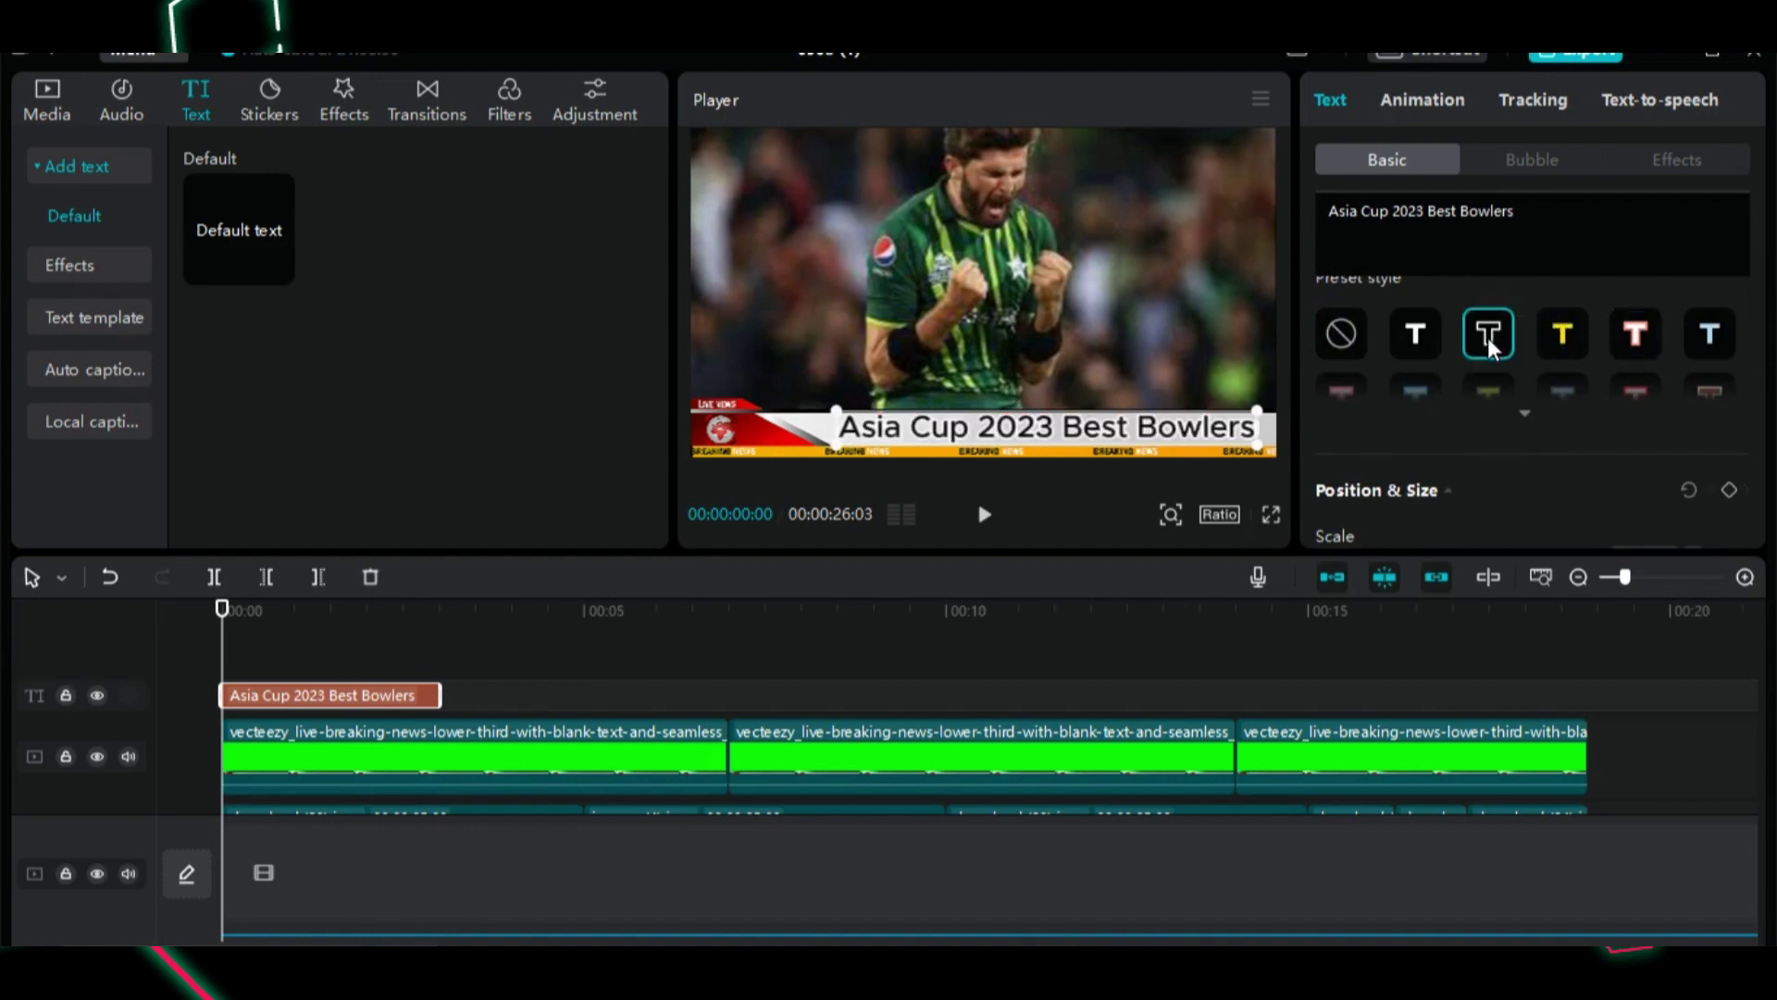
Step: Scale the headline down slightly within the white bar and extend its clip to nearly the end of the lower-third clips
drag(1261, 448, 1236, 430)
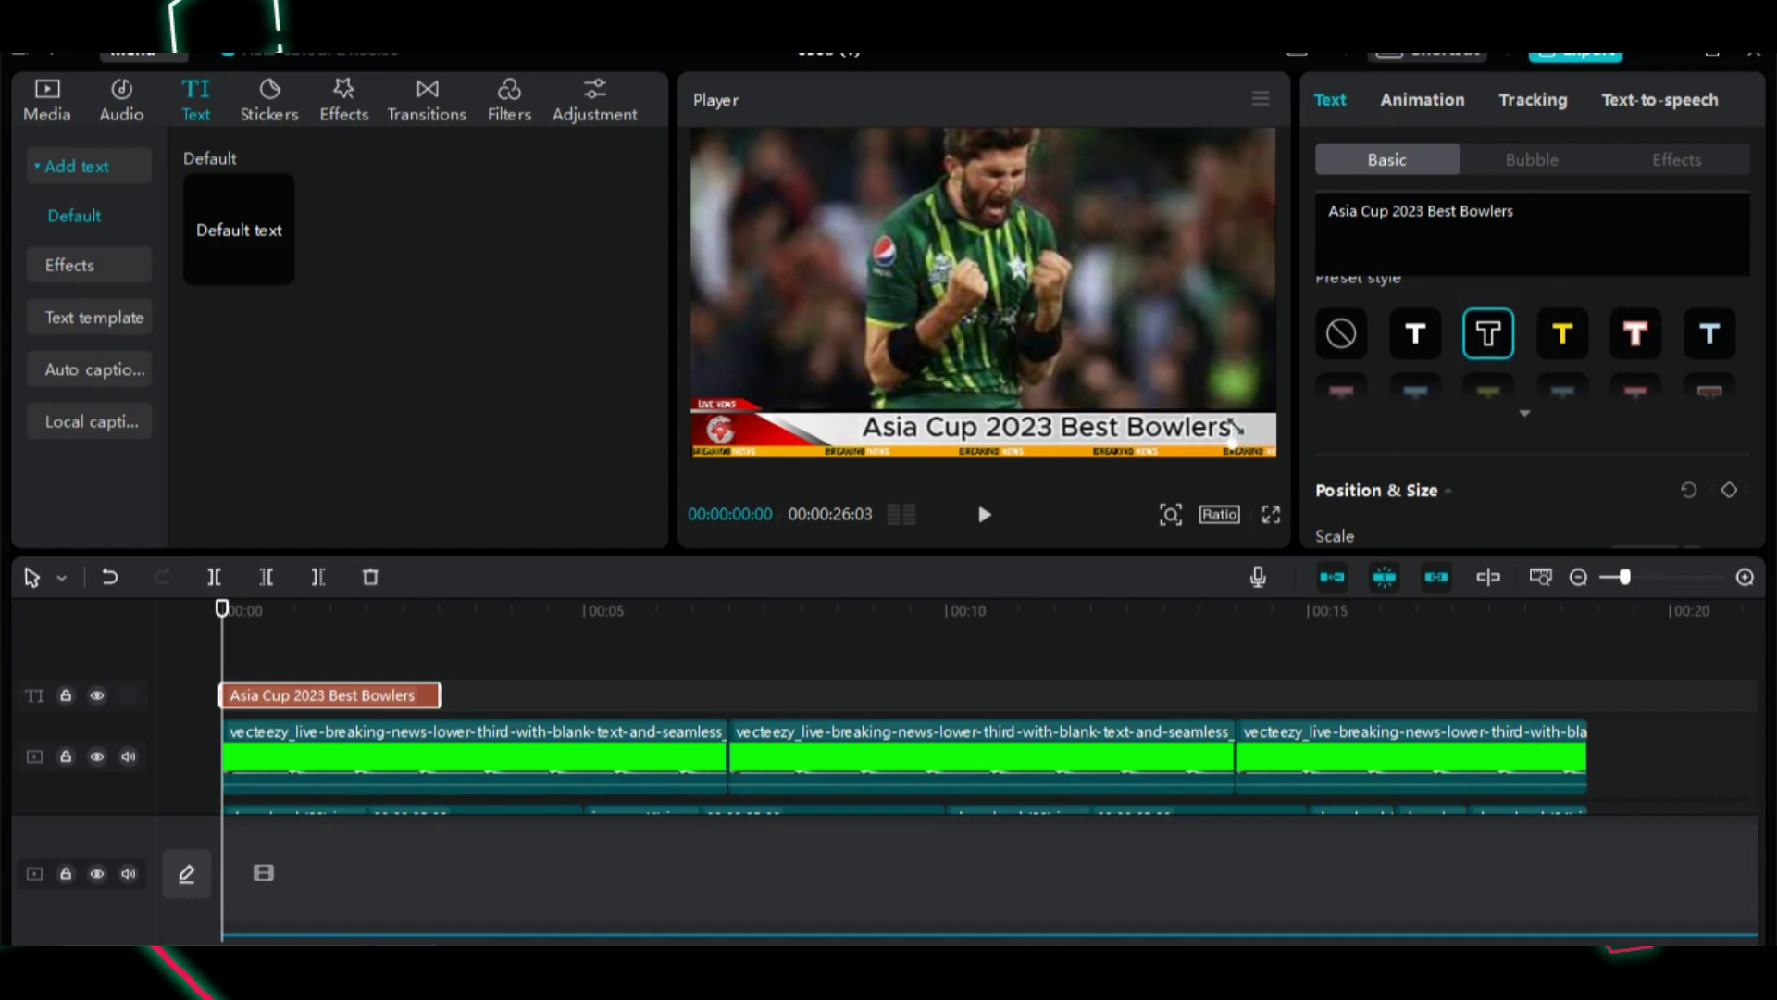
drag(442, 696, 1576, 701)
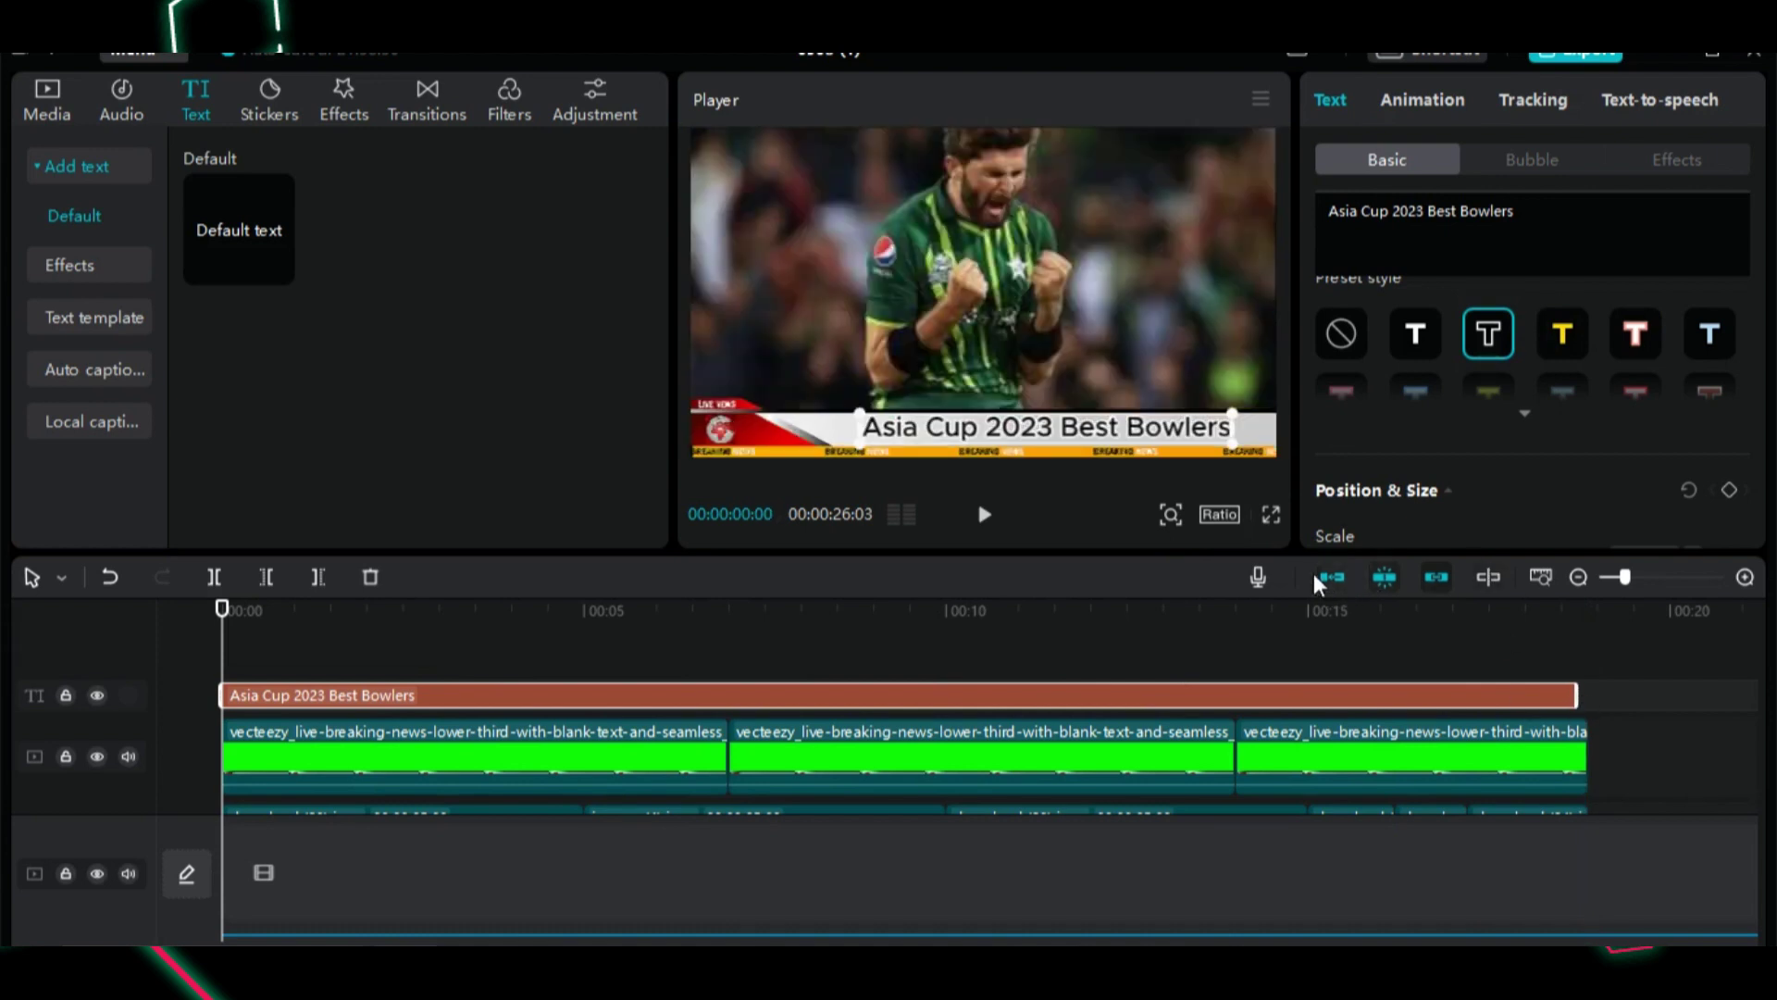
Step: Play the video with the headline in full-screen preview and return to the editor
click(1276, 515)
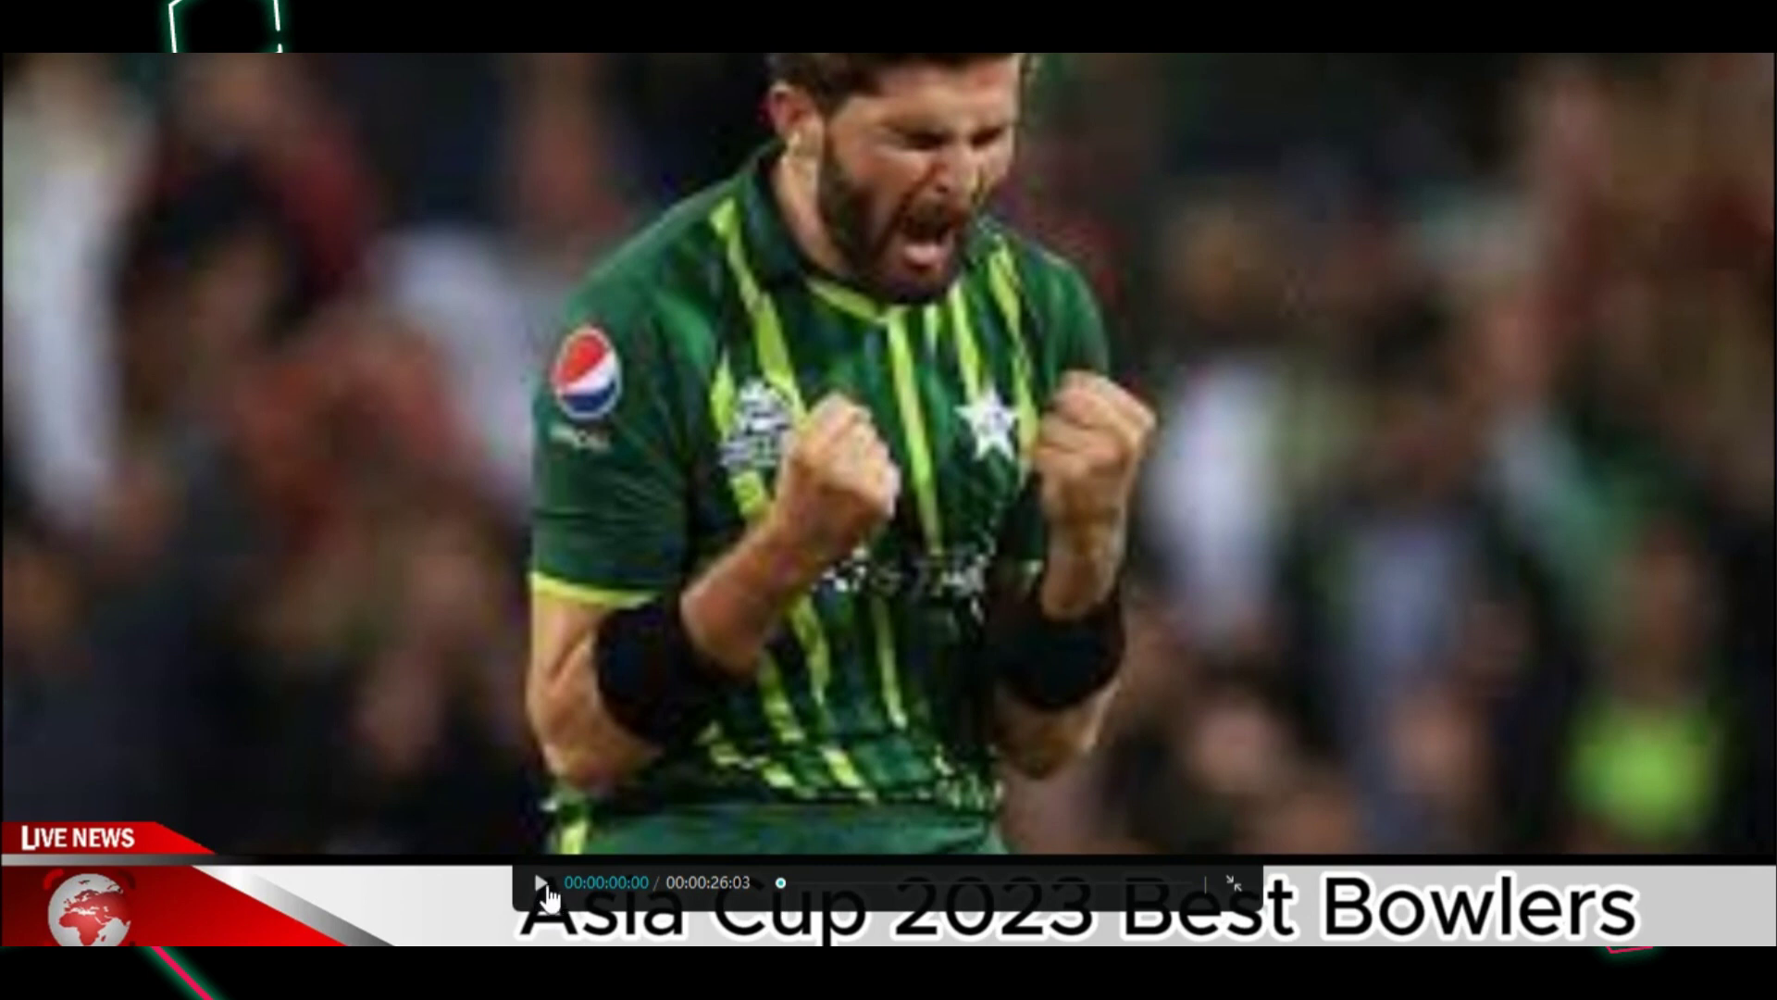
click(541, 884)
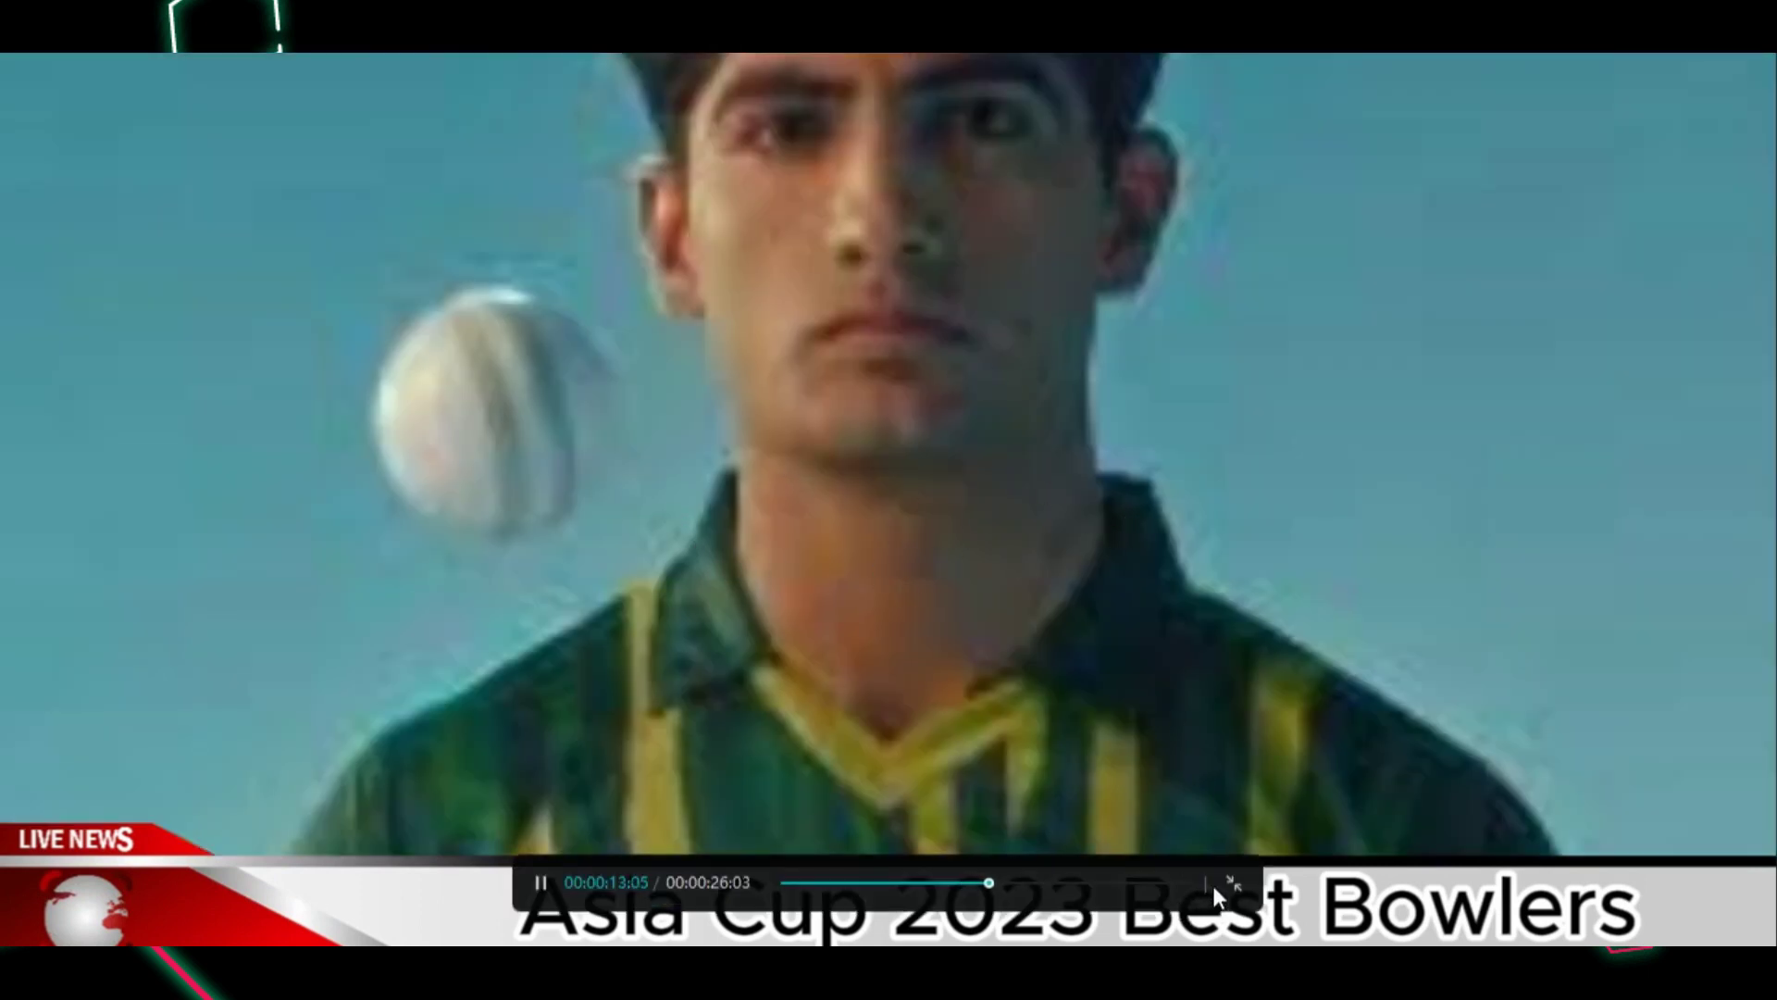
click(1229, 885)
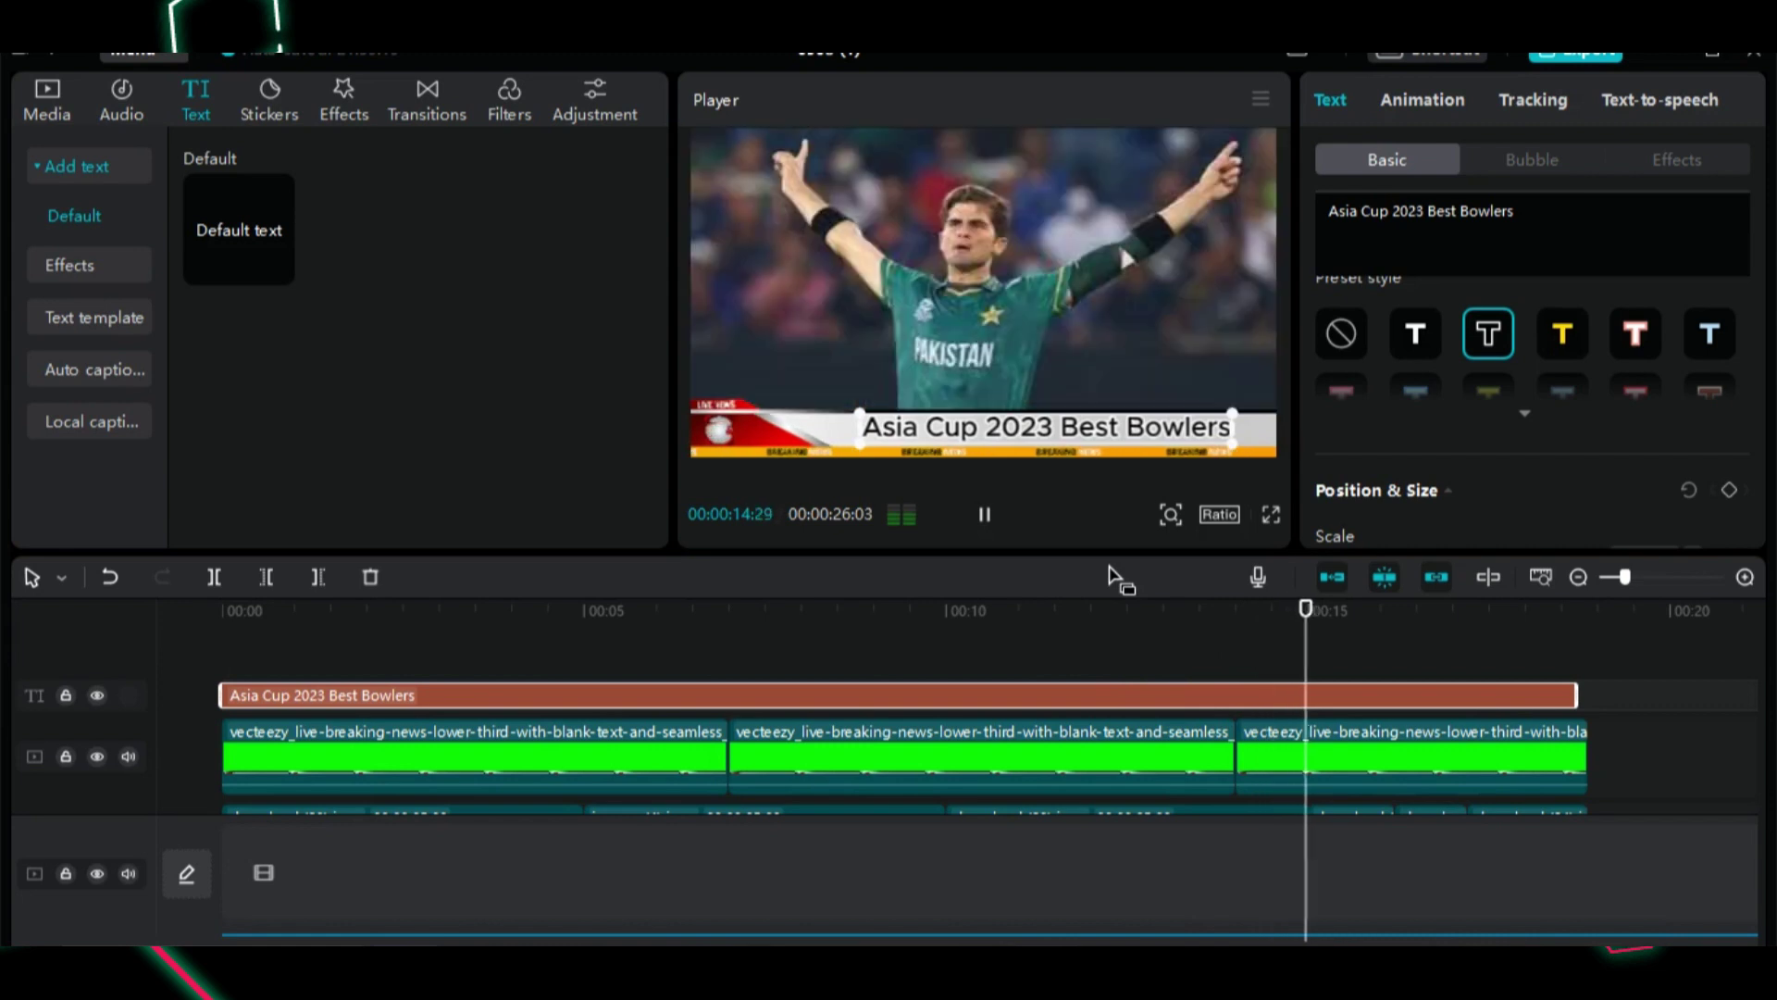